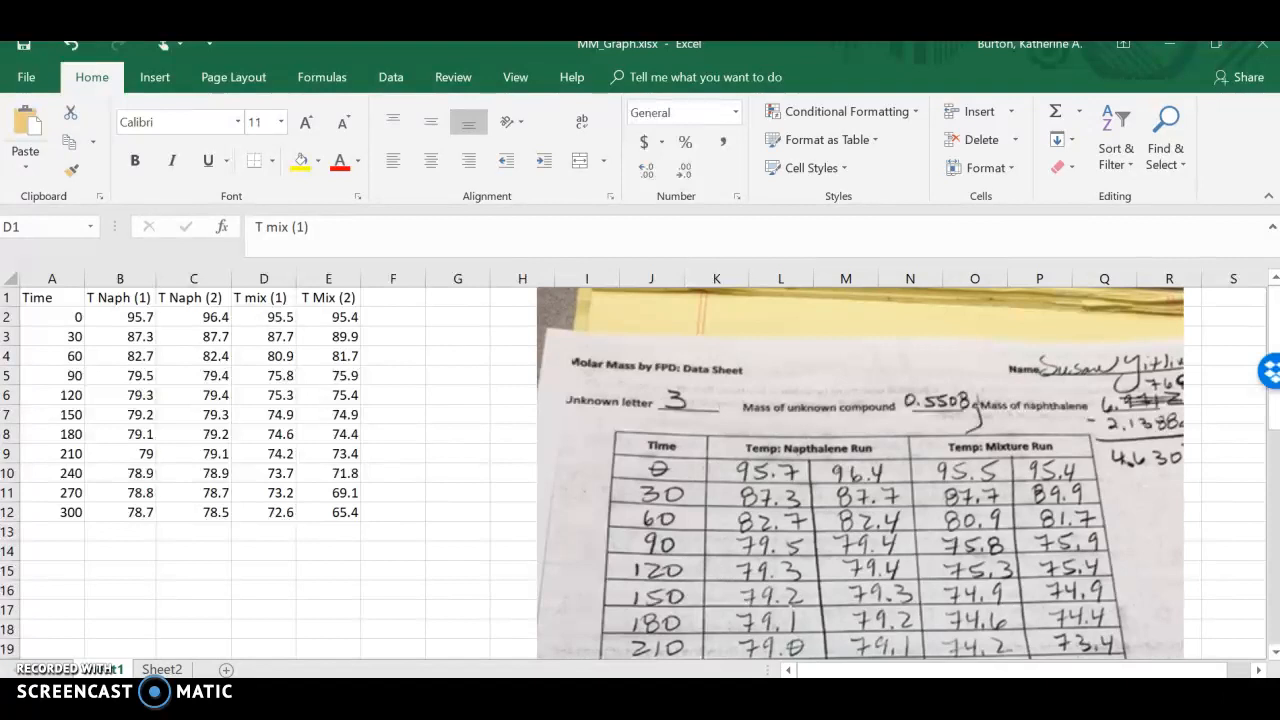
- Select the photographed data sheet and turn on the Pen tool from Ink Tools for handwriting
{"action": "left_click", "coordinate": [660, 445]}
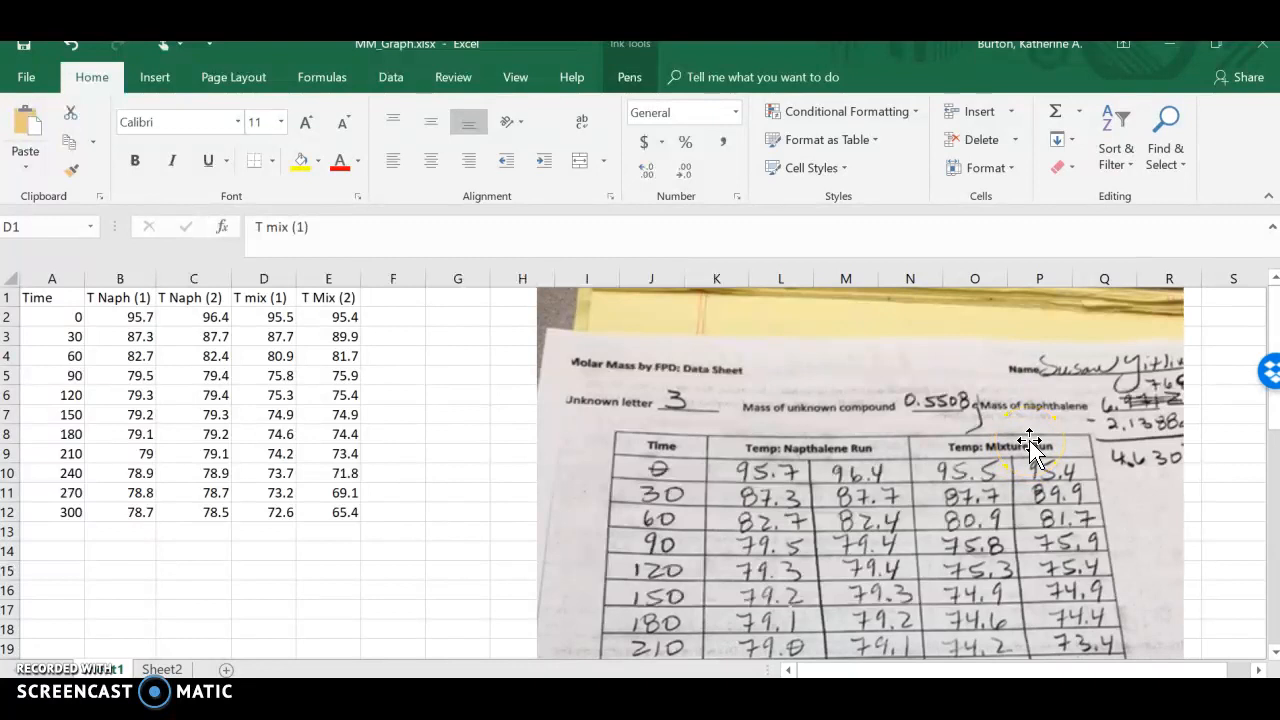
{"action": "left_click", "coordinate": [629, 77]}
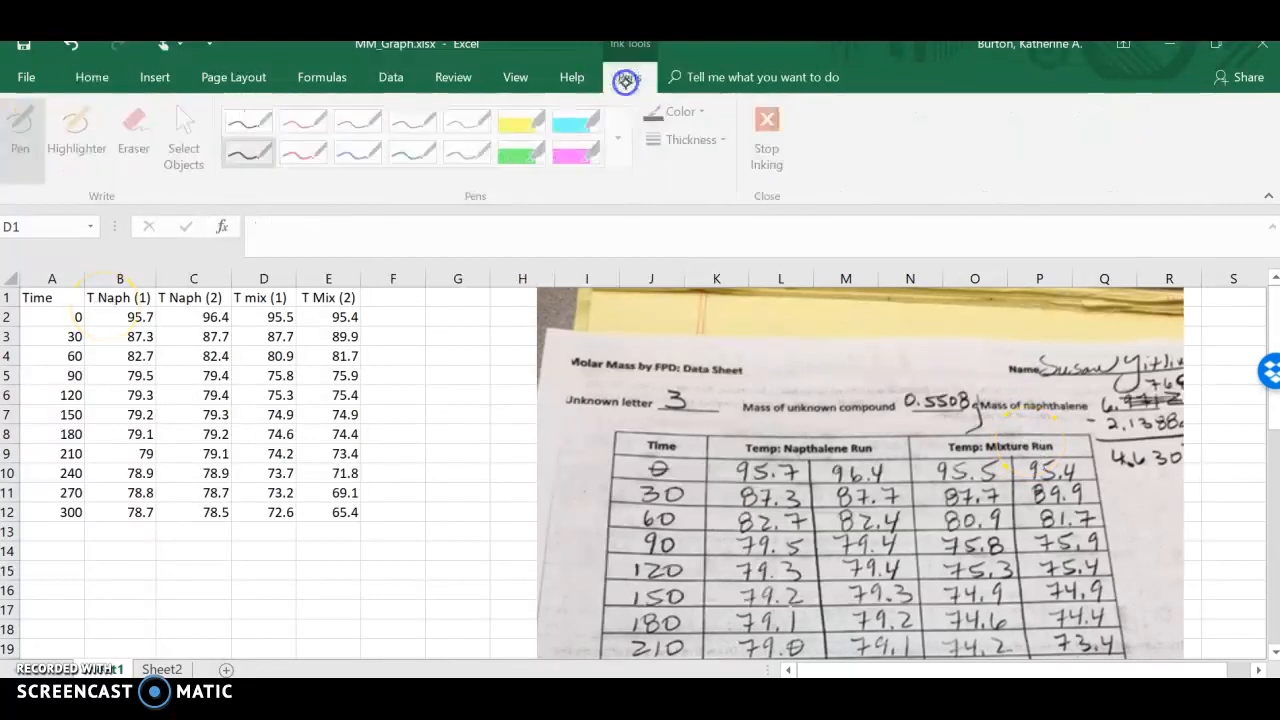
{"action": "left_click", "coordinate": [23, 122]}
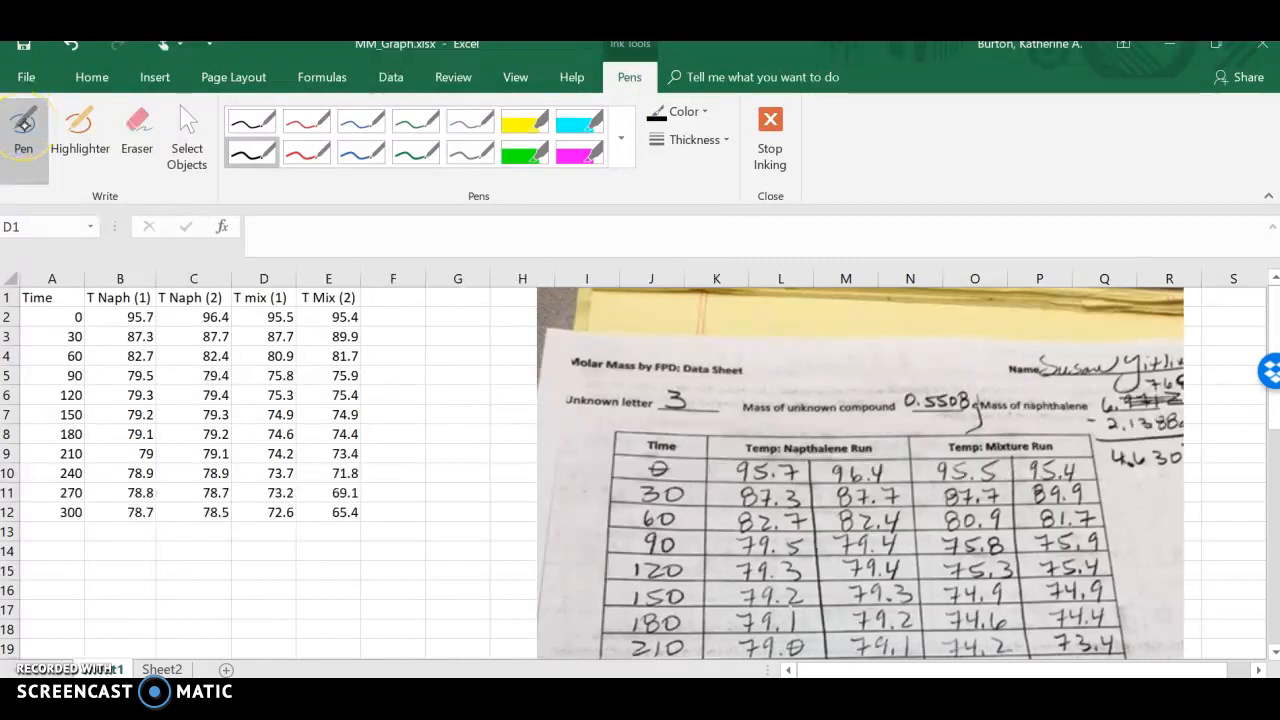
{"action": "left_click", "coordinate": [8, 316]}
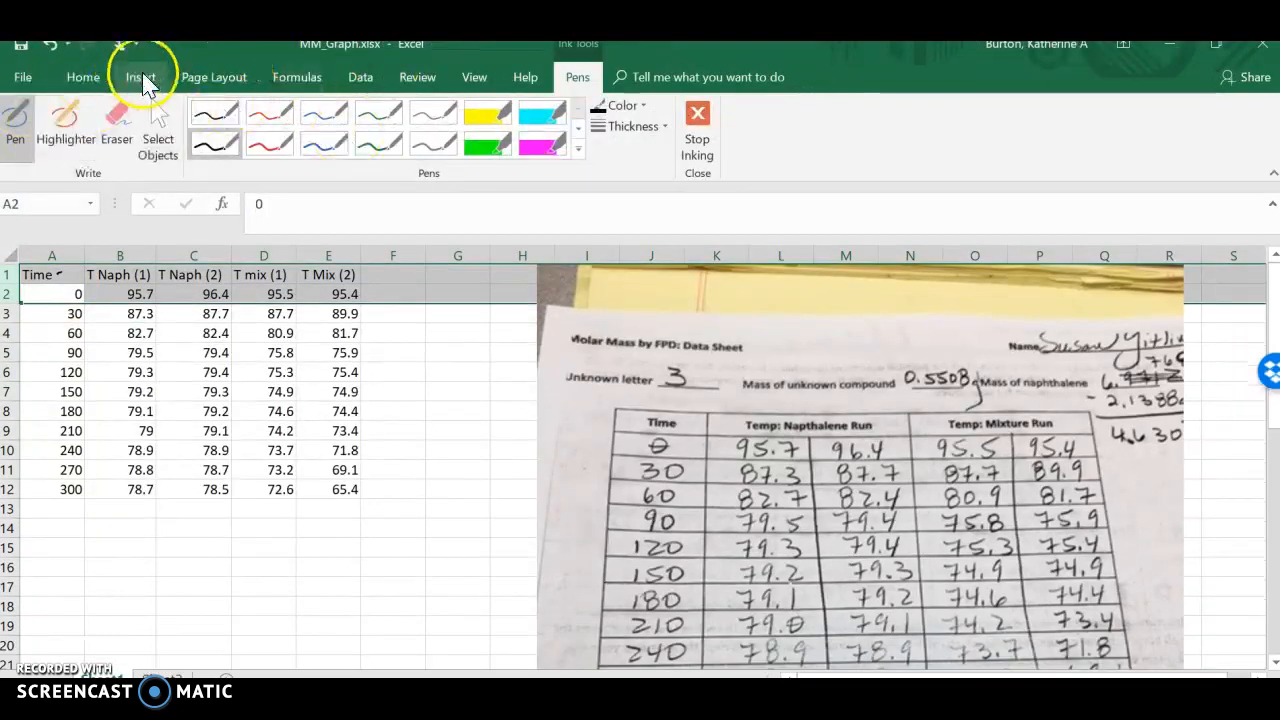
- Select the Time and T Naph (1) columns A1:B12 and bring up the scatter chart types under Insert
{"action": "left_click", "coordinate": [141, 77]}
{"action": "left_click", "coordinate": [369, 620]}
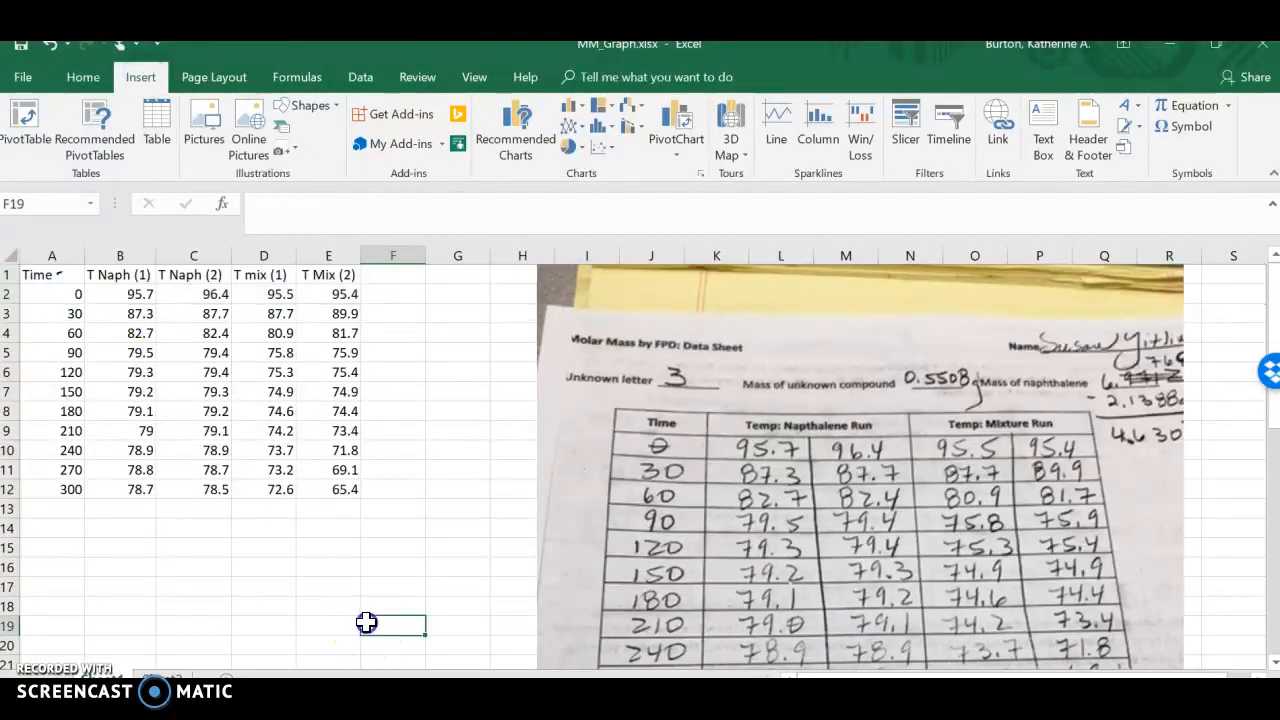
{"action": "mouse_move", "coordinate": [52, 276]}
{"action": "left_mouse_down"}
{"action": "mouse_move", "coordinate": [117, 274]}
{"action": "mouse_move", "coordinate": [108, 487]}
{"action": "left_mouse_up"}
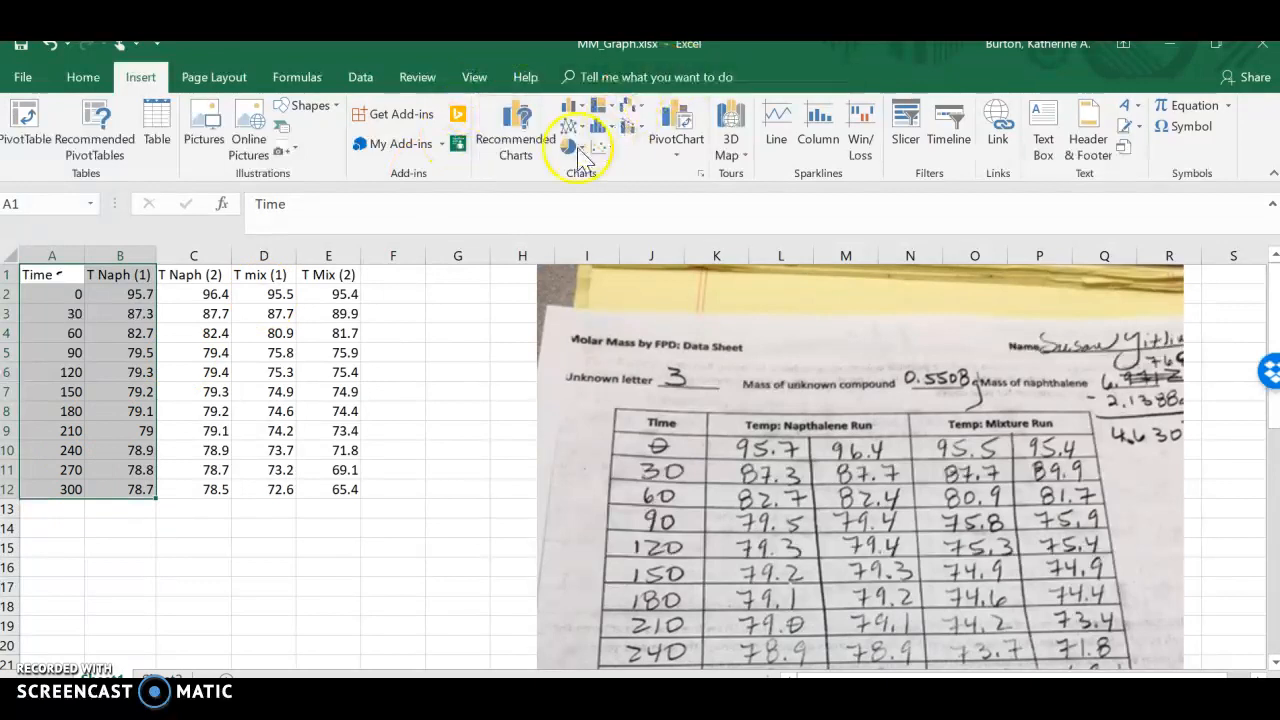
{"action": "left_click", "coordinate": [606, 152]}
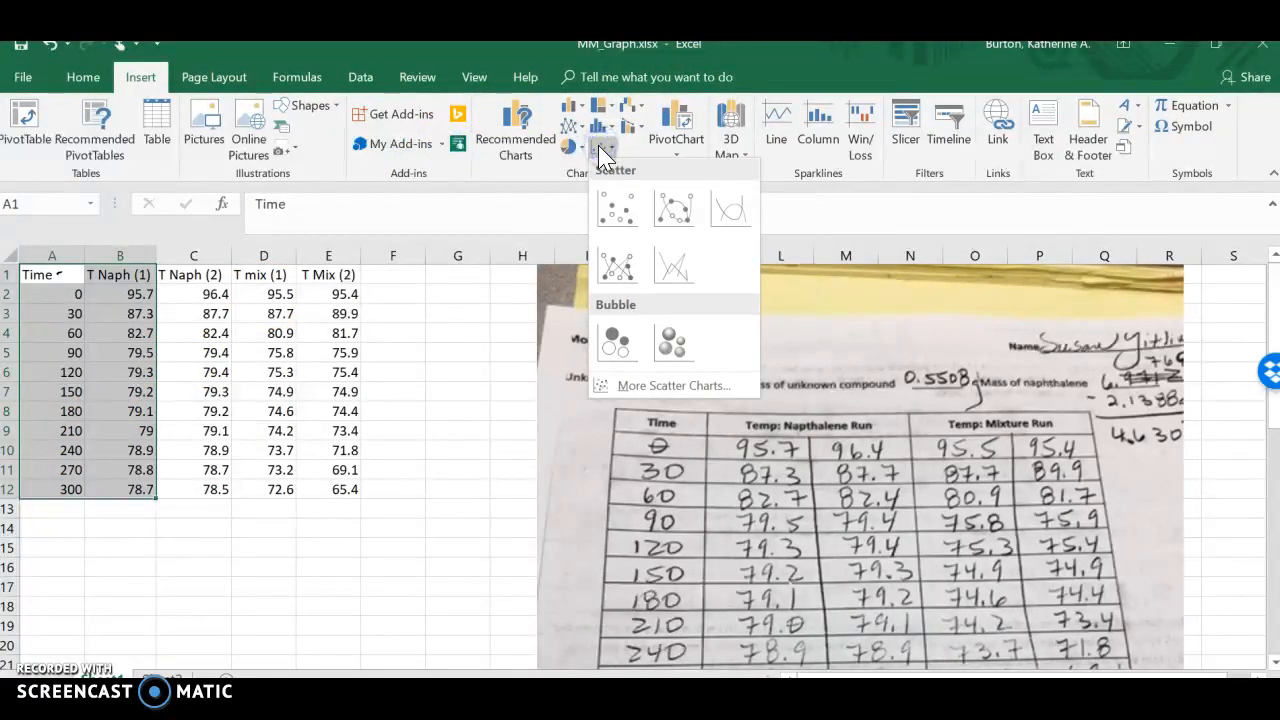
- Insert a plain scatter chart and retitle it Naphthalene Run 1
{"action": "left_click", "coordinate": [622, 212]}
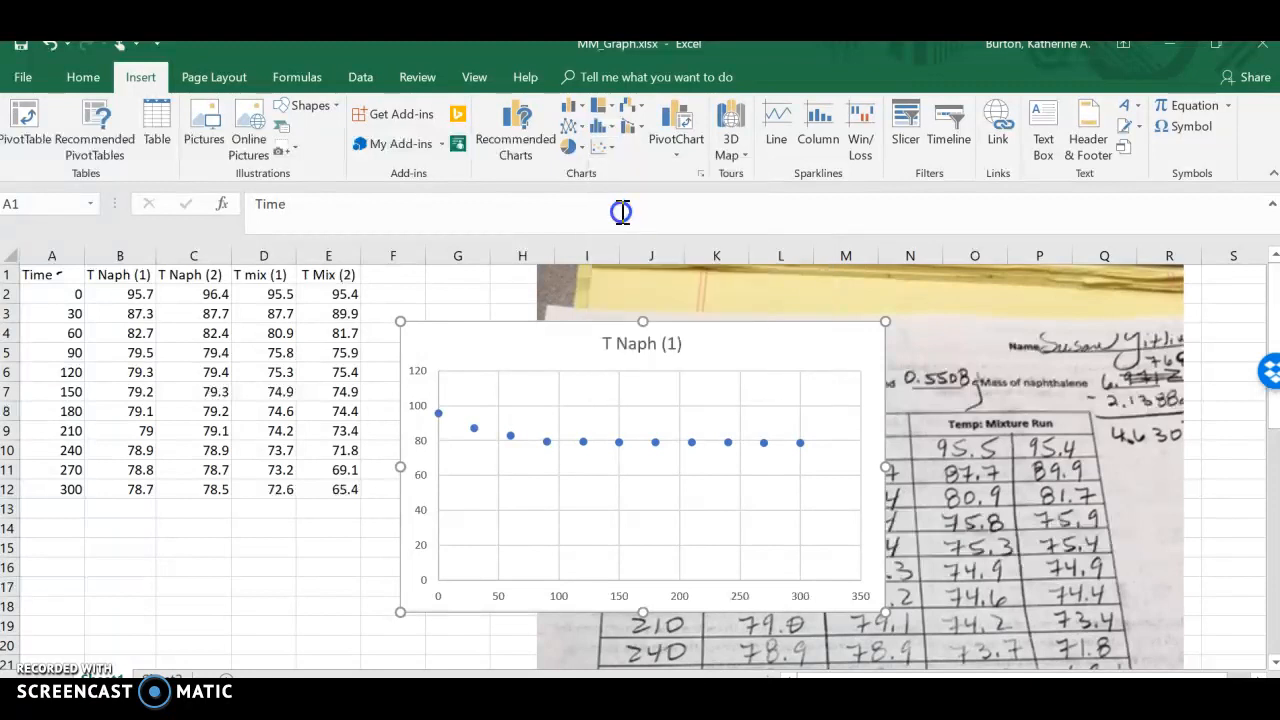
{"action": "left_click", "coordinate": [643, 344]}
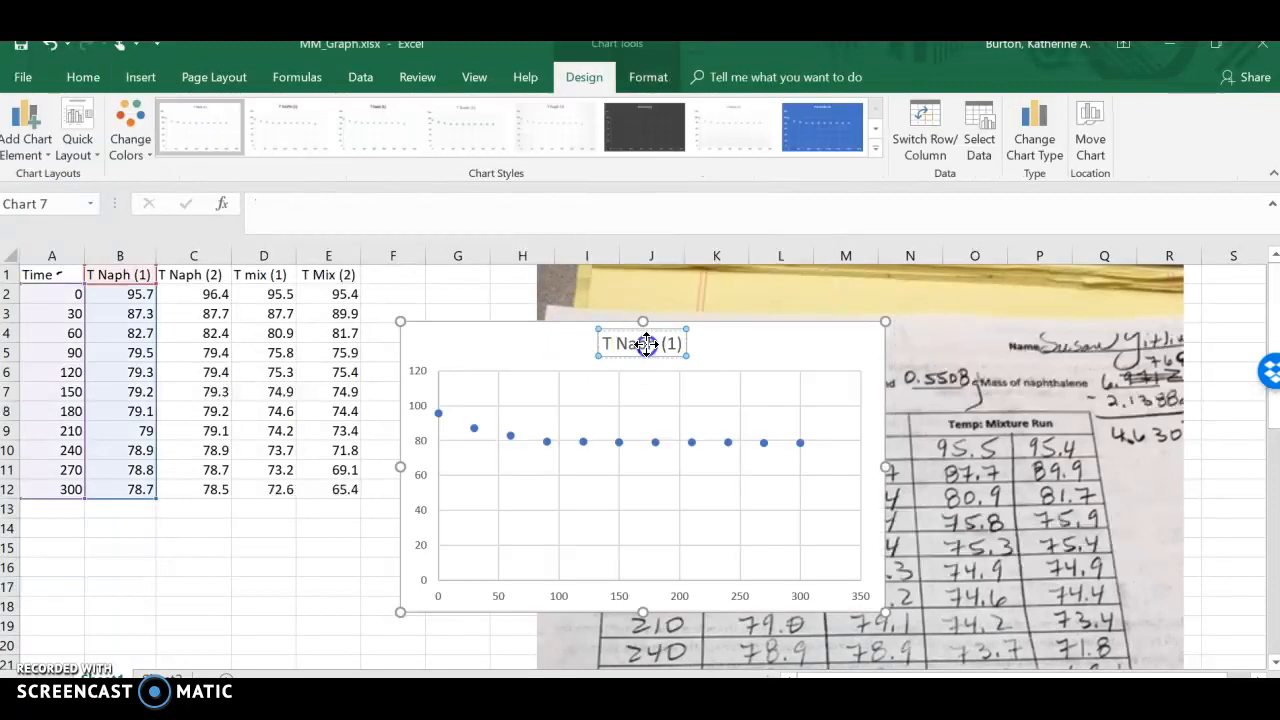
{"action": "type", "text": "Naphtha"}
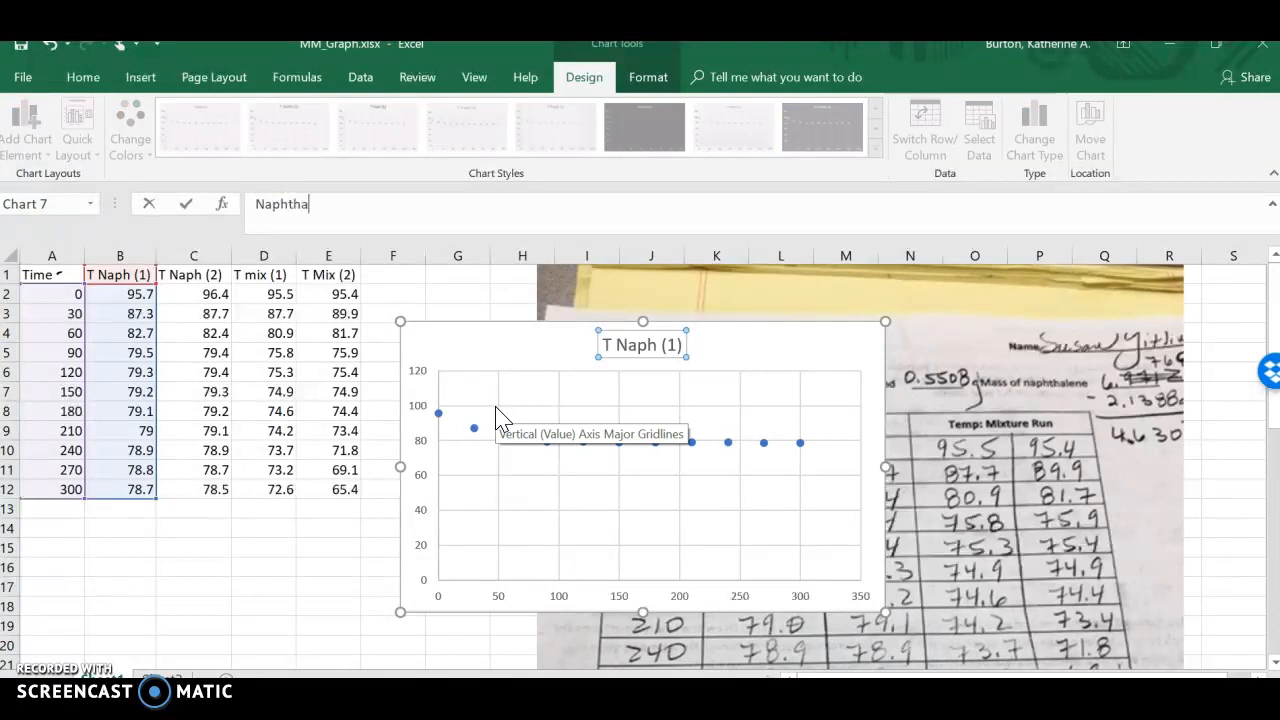
{"action": "type", "text": "lene Run 1"}
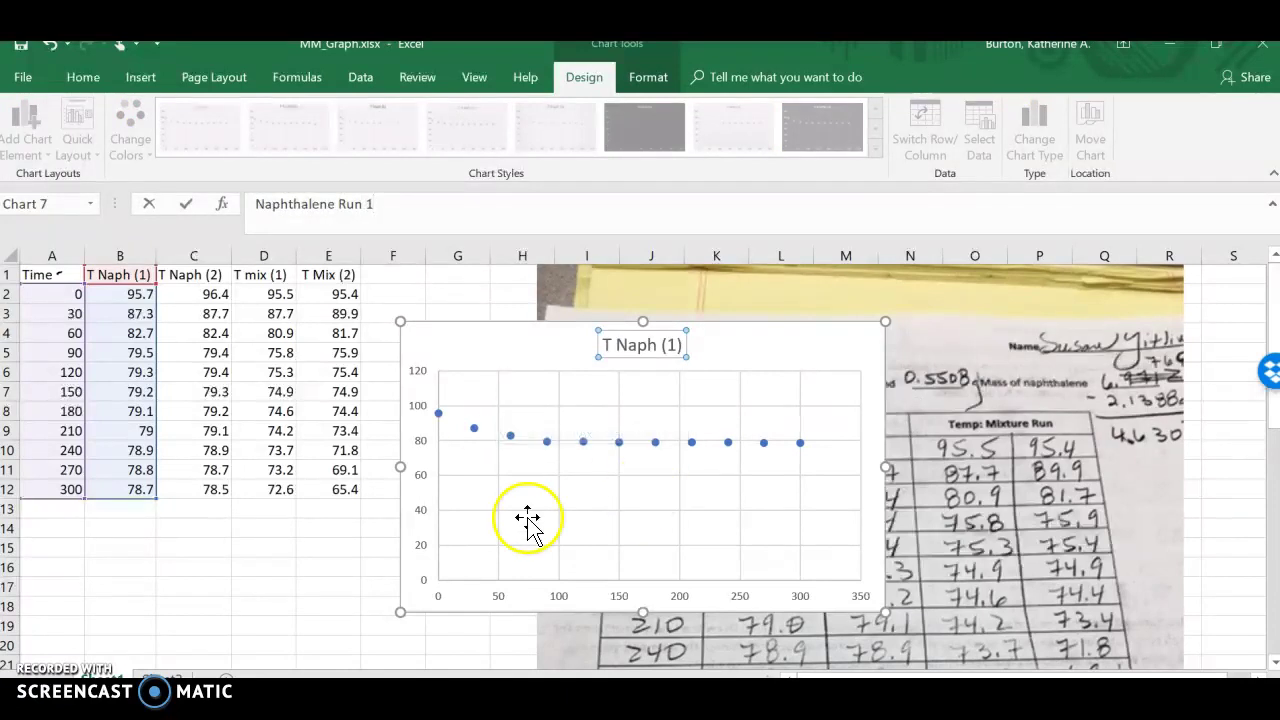
{"action": "left_click", "coordinate": [528, 520]}
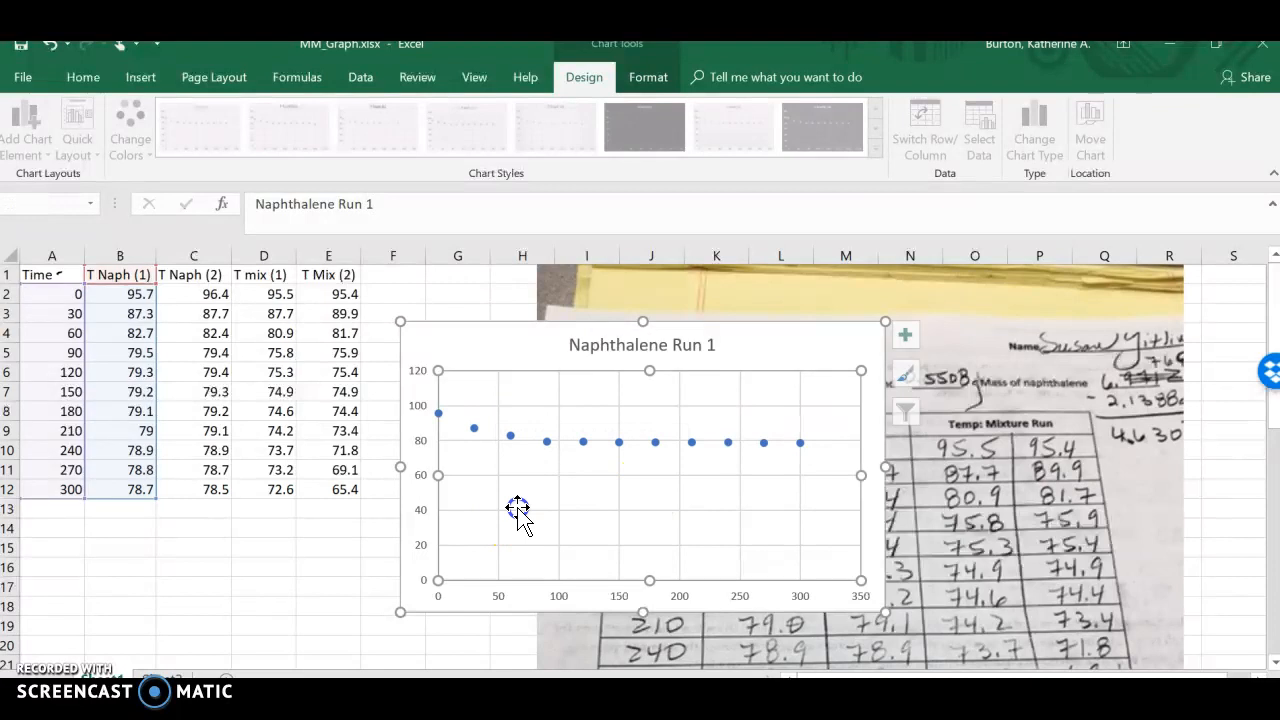
- Add axis titles, naming the horizontal axis Time and the vertical axis Temp
{"action": "left_click", "coordinate": [913, 333]}
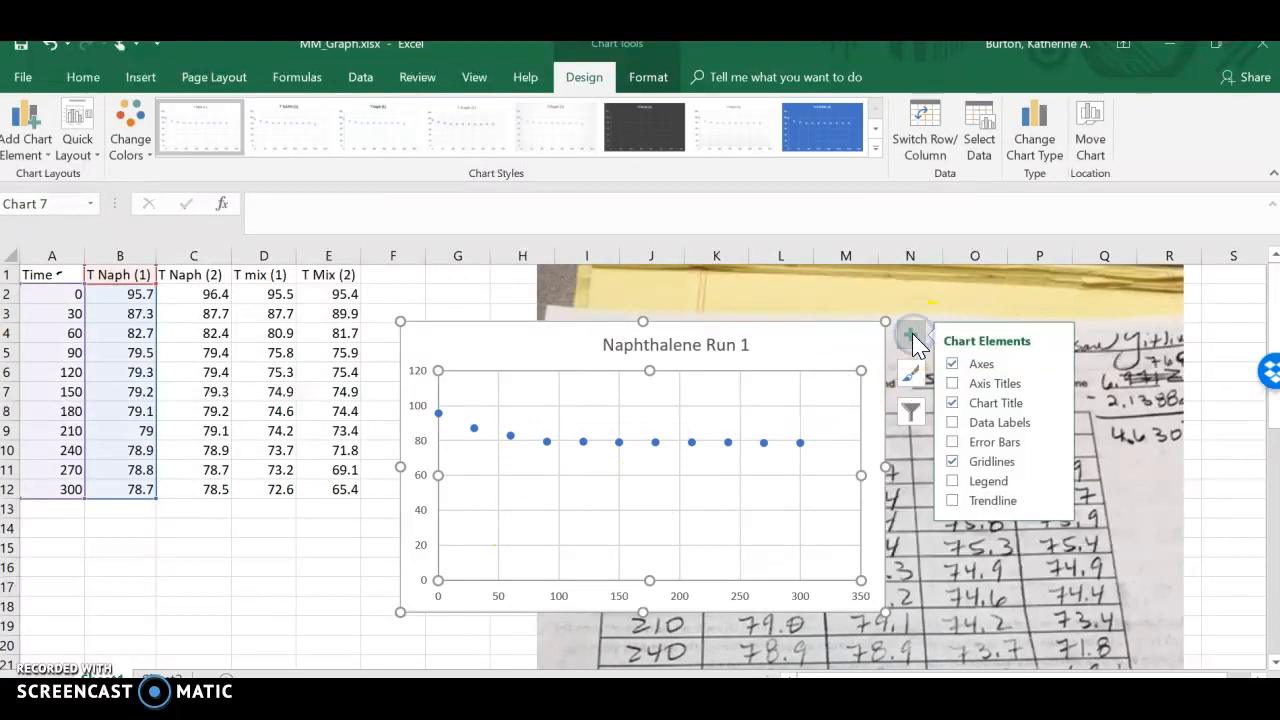
{"action": "left_click", "coordinate": [952, 383]}
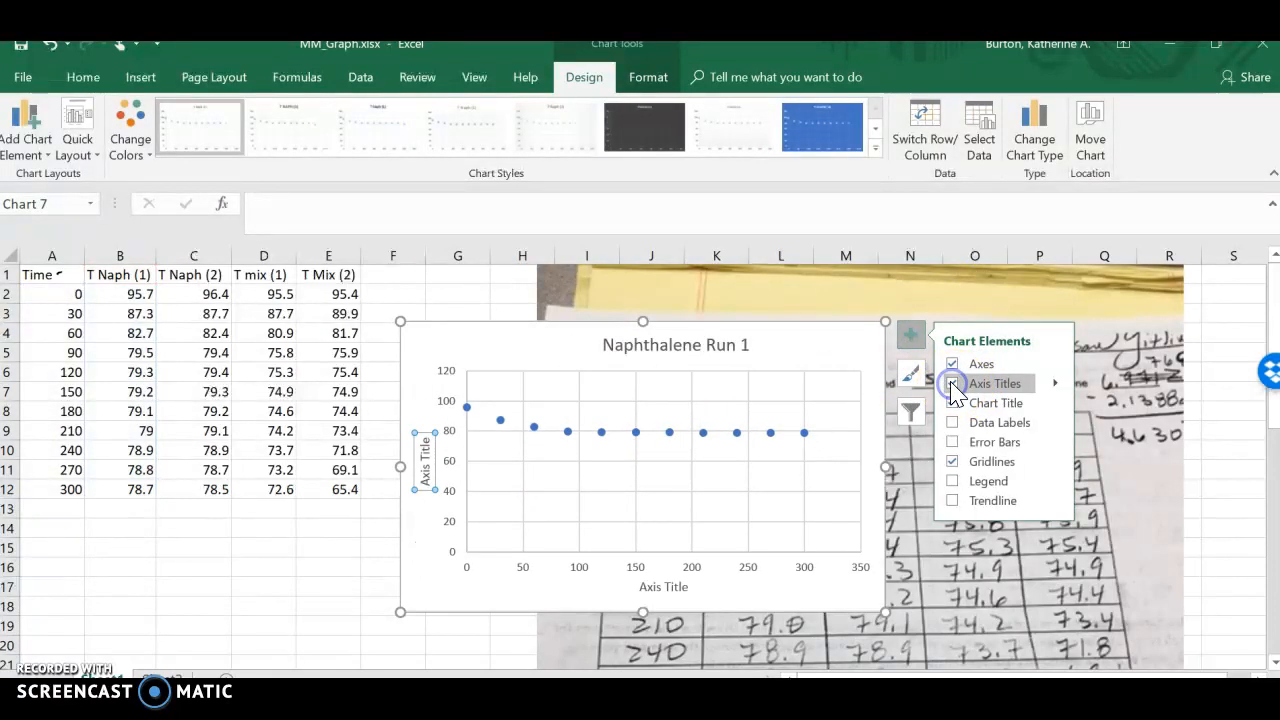
{"action": "left_click", "coordinate": [425, 460]}
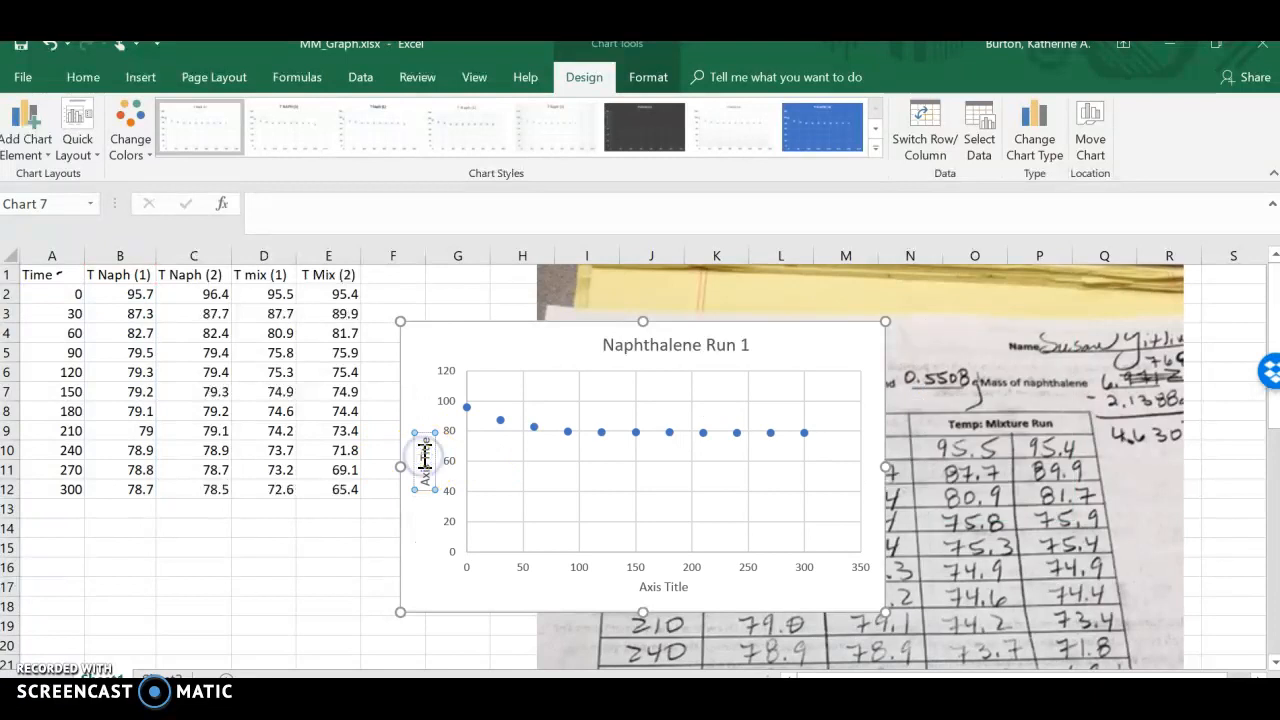
{"action": "type", "text": "Temp"}
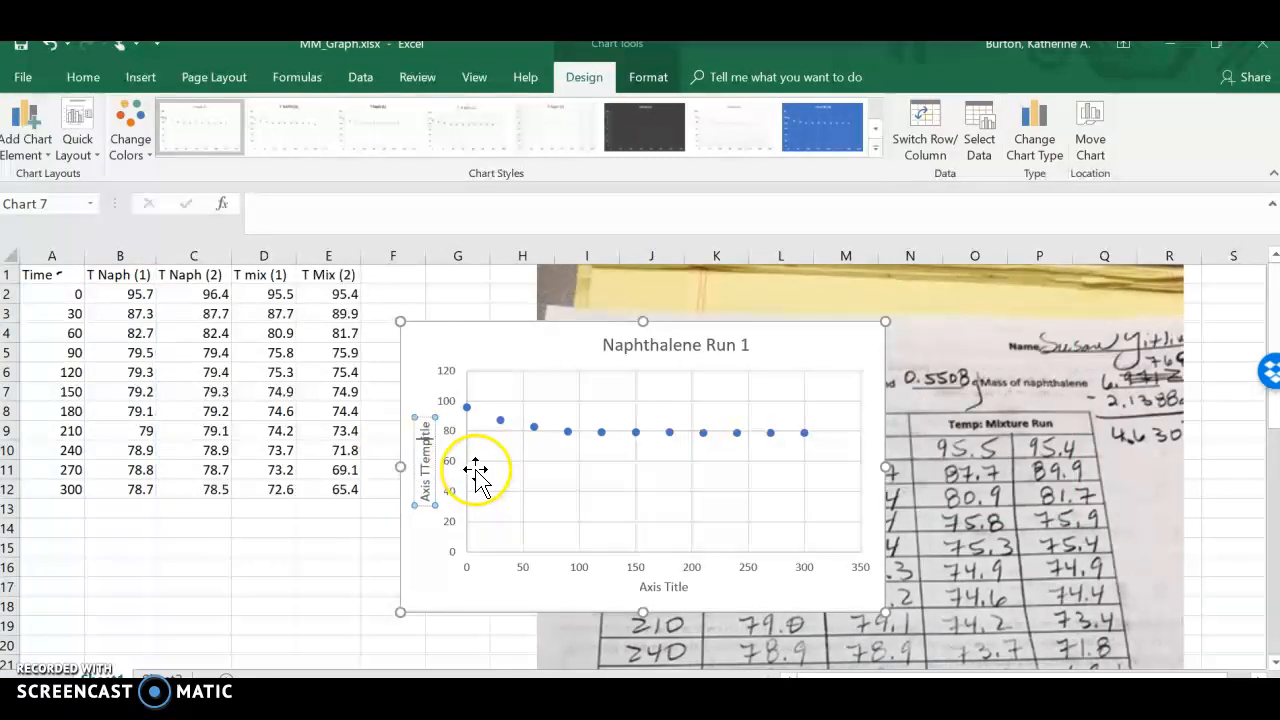
{"action": "left_click", "coordinate": [663, 586]}
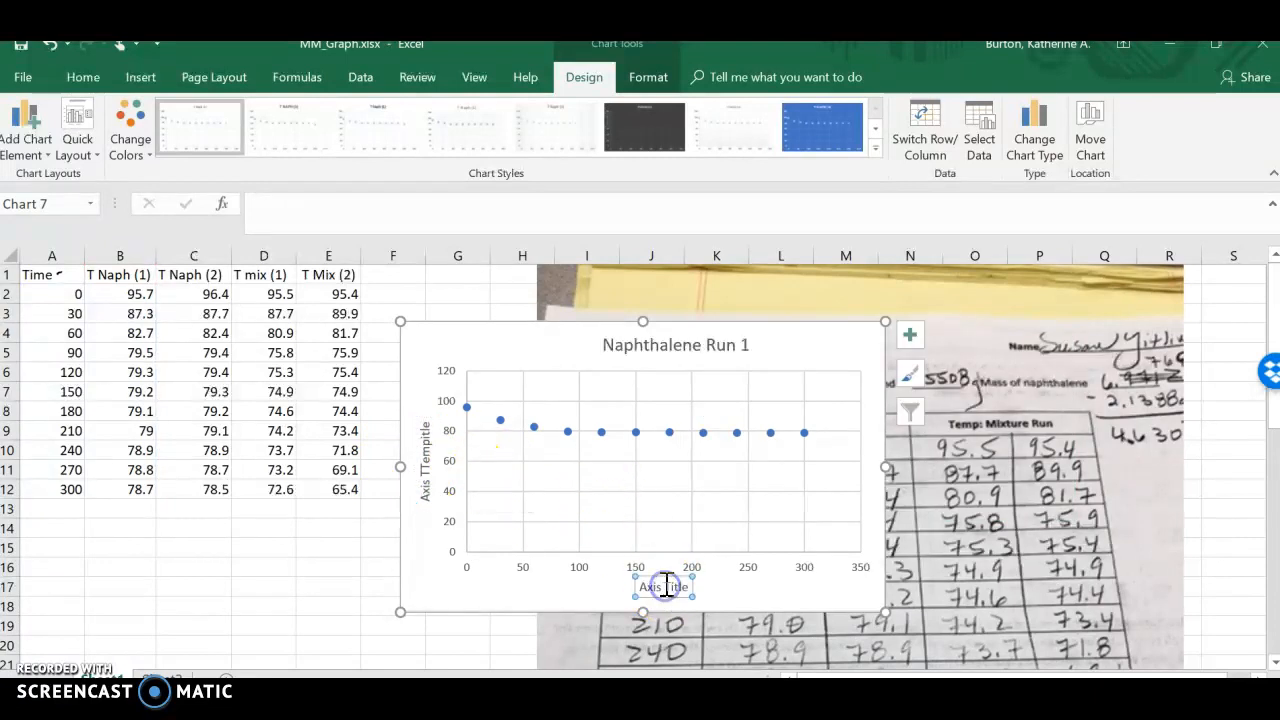
{"action": "type", "text": "Time"}
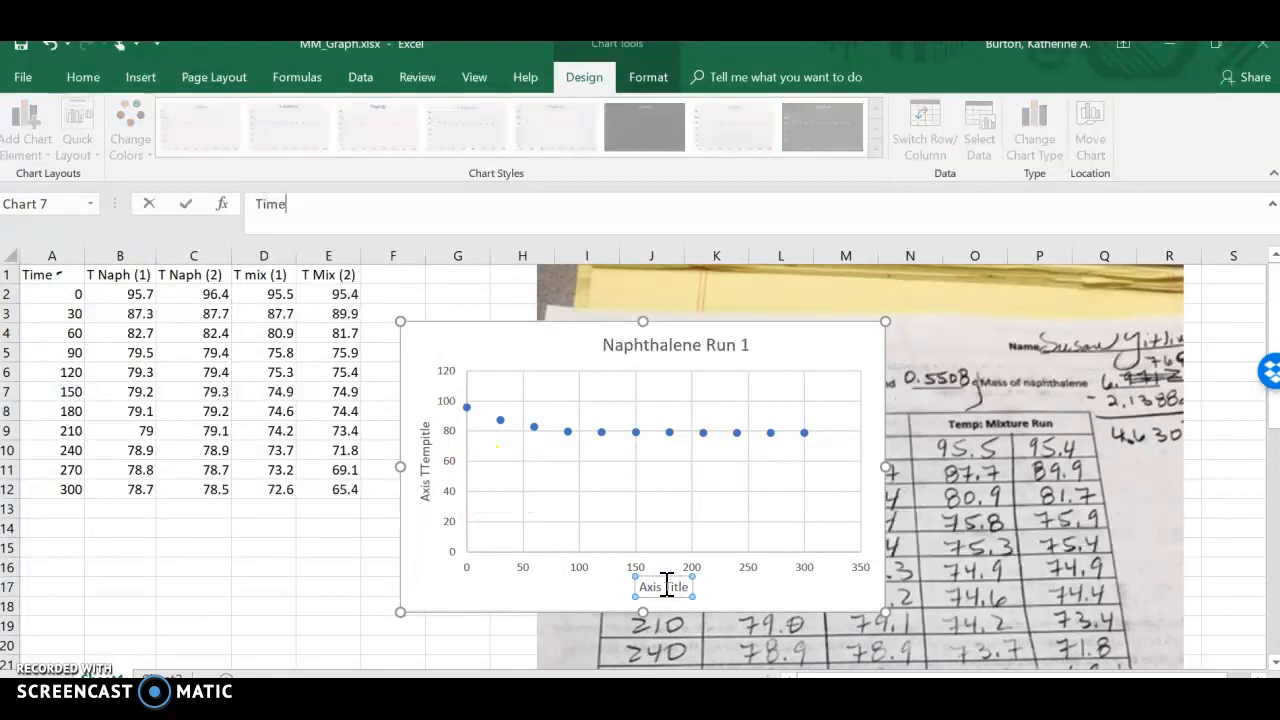
{"action": "key", "text": "Return"}
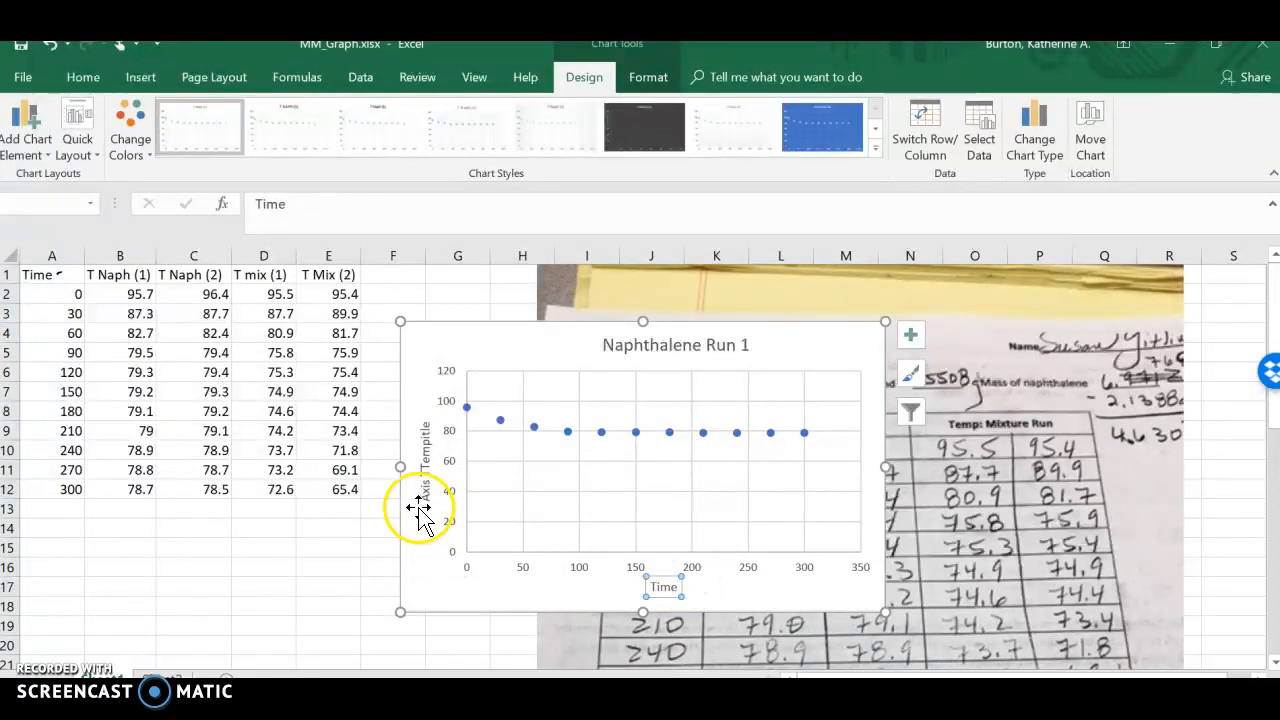
{"action": "left_click", "coordinate": [425, 490]}
{"action": "left_click", "coordinate": [279, 206]}
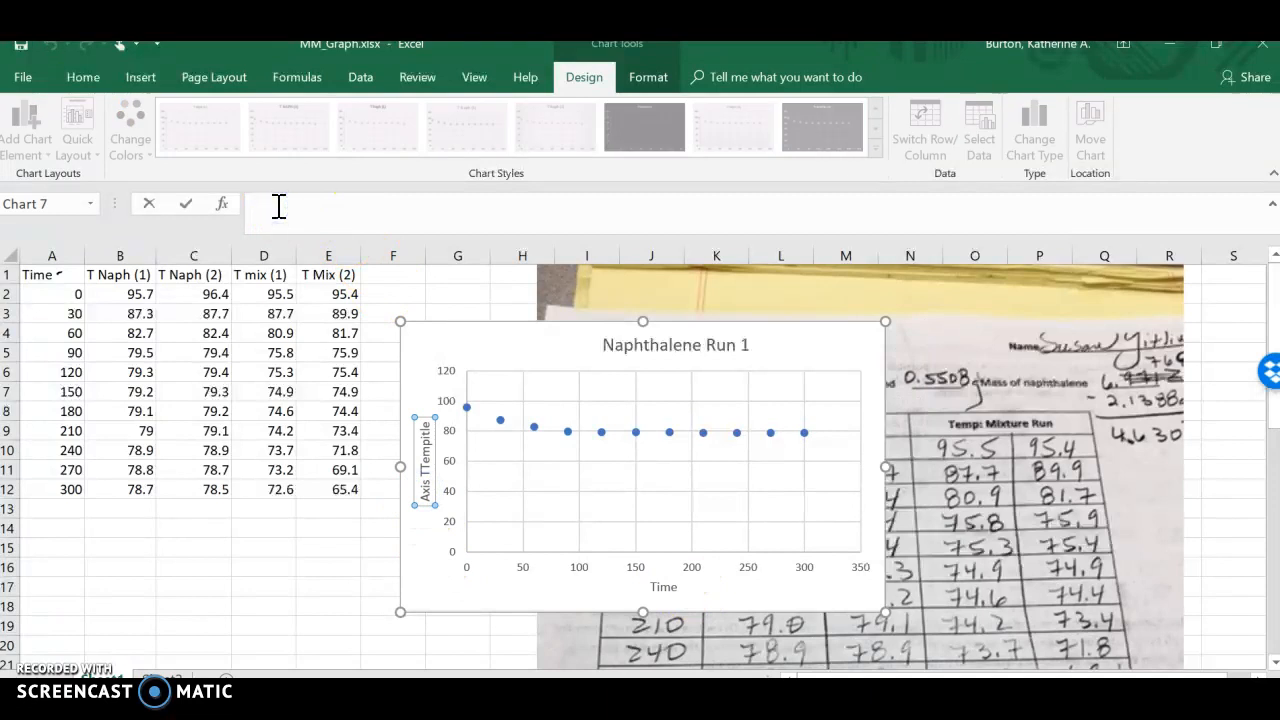
{"action": "type", "text": "Temp"}
{"action": "key", "text": "Return"}
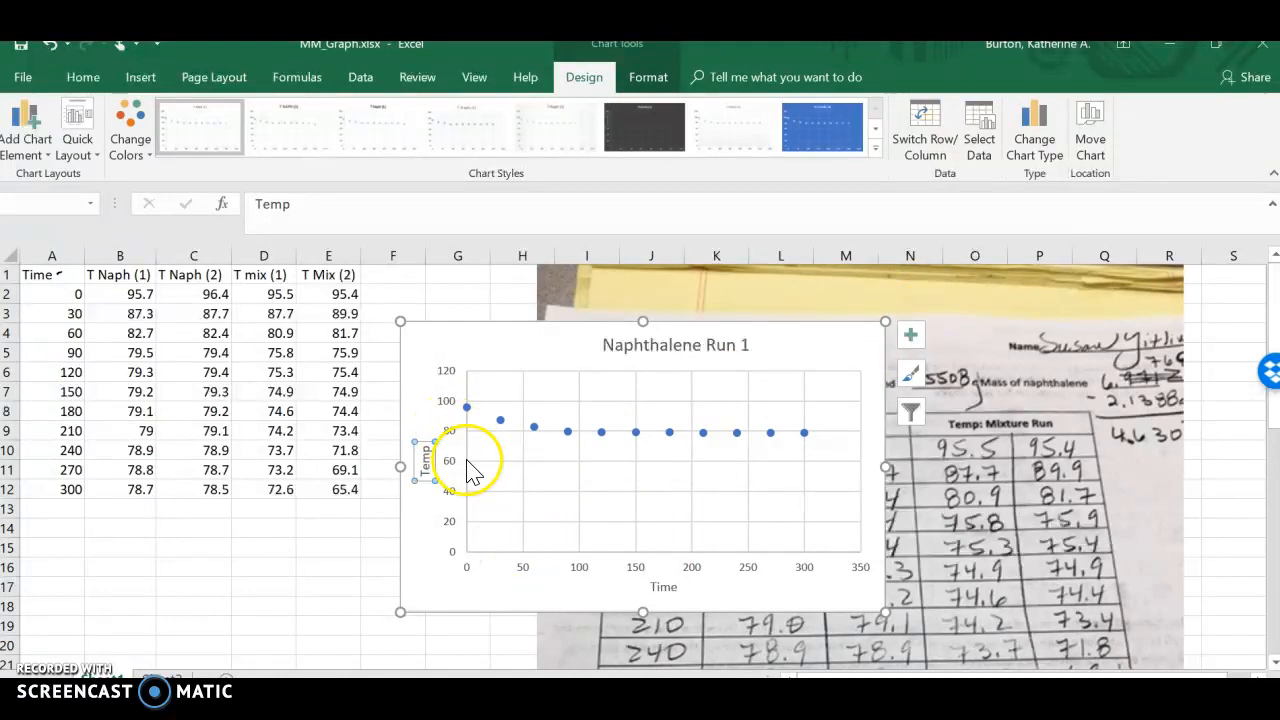
- Set the vertical temperature axis minimum to 75 via Format Axis so it runs 75 to 100
{"action": "right_click", "coordinate": [452, 440]}
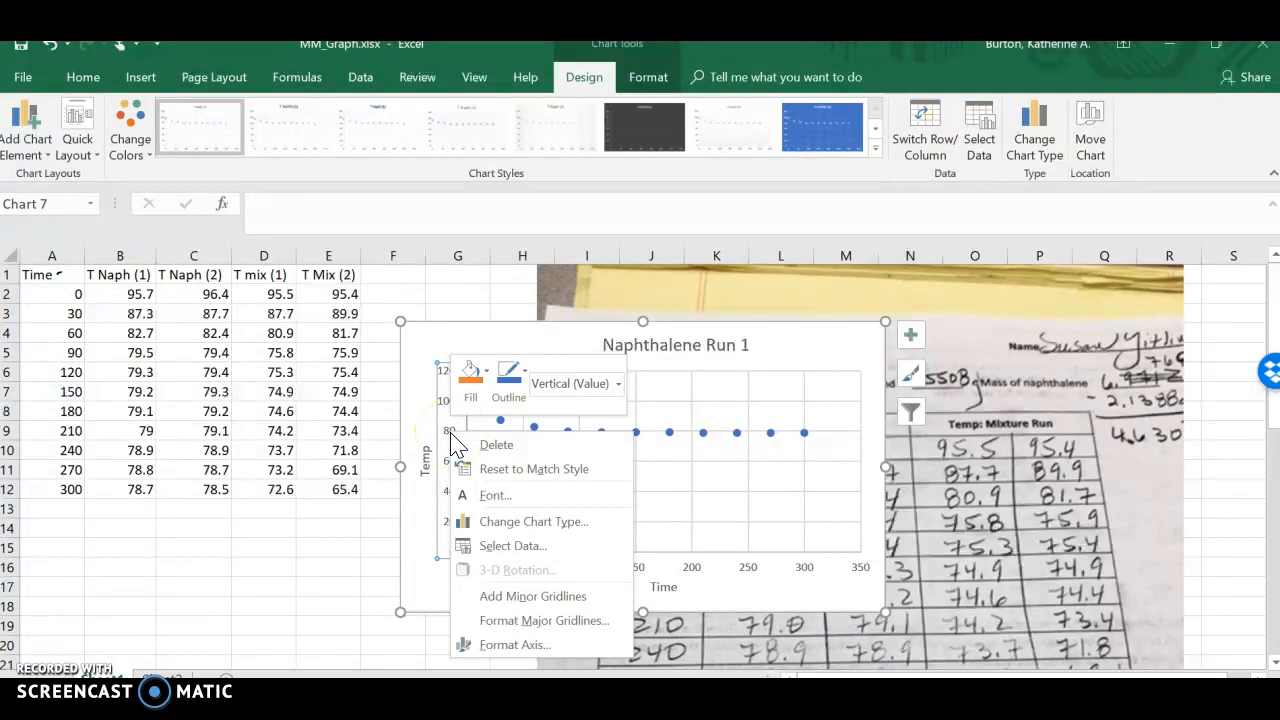
{"action": "left_click", "coordinate": [514, 644]}
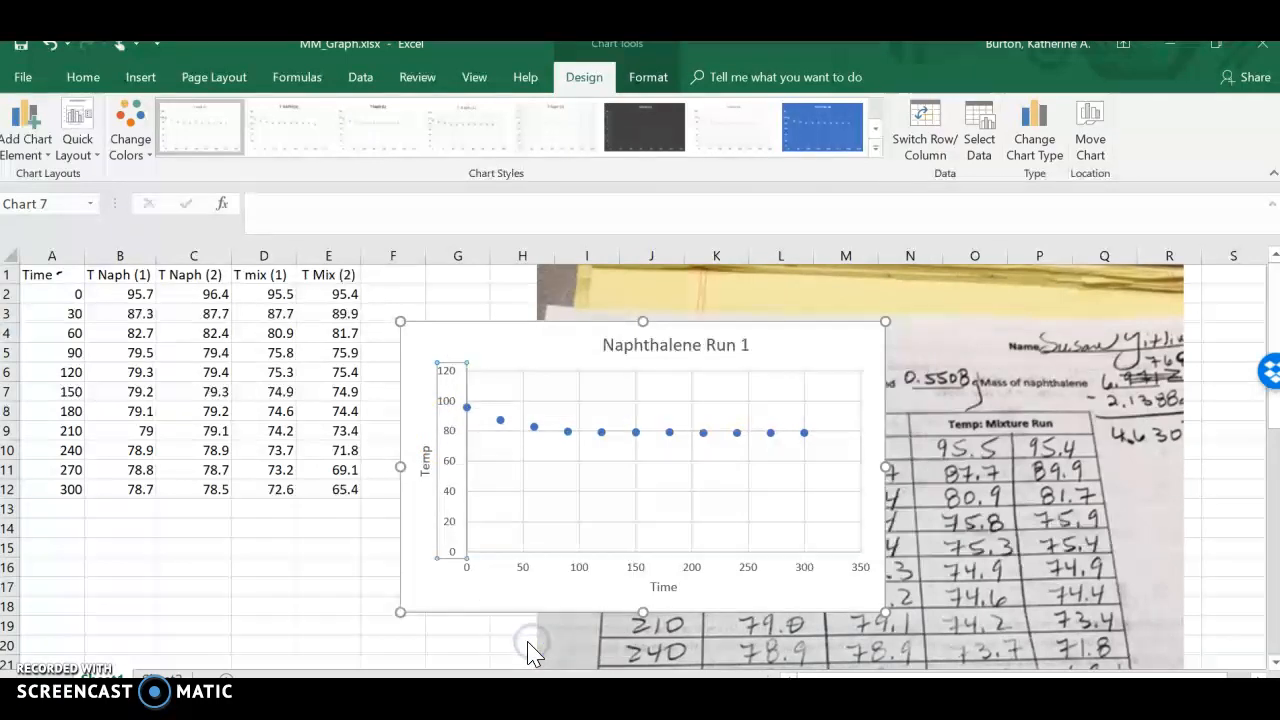
{"action": "left_click", "coordinate": [1170, 413]}
{"action": "type", "text": "75"}
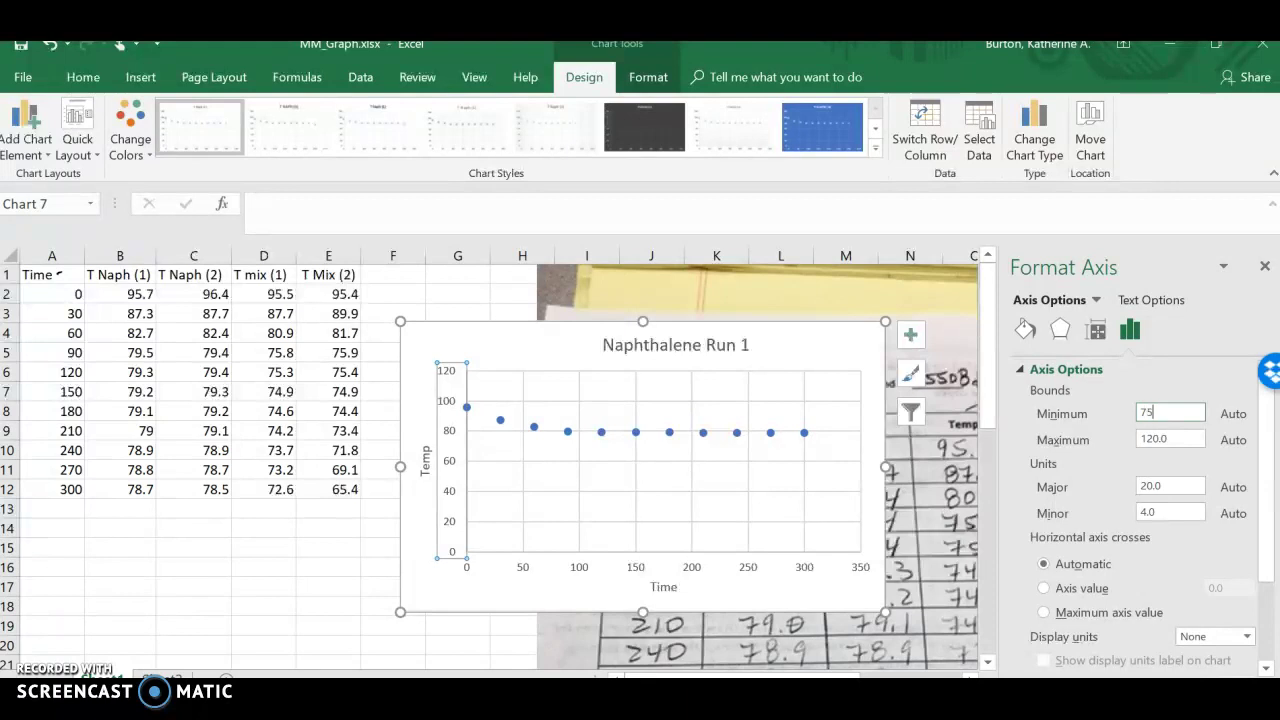
{"action": "key", "text": "Return"}
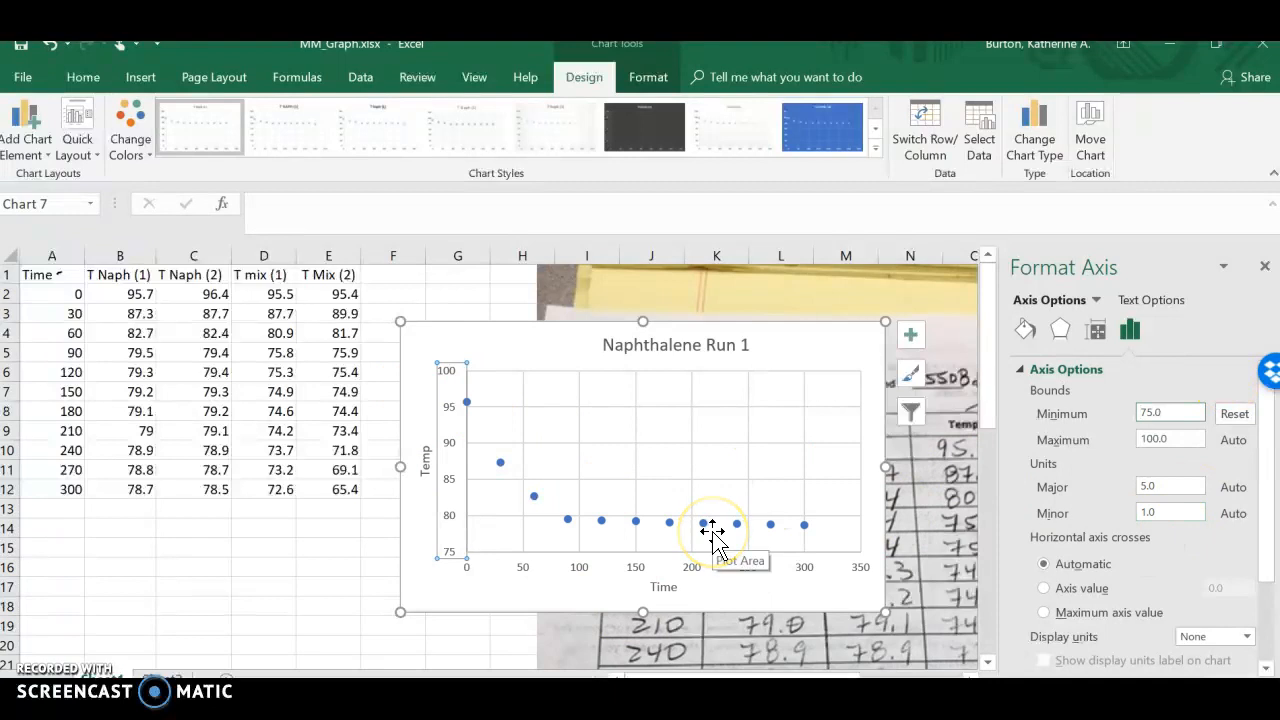
{"action": "left_click", "coordinate": [295, 582]}
- Add minor horizontal and vertical gridlines to the Naphthalene Run 1 chart
{"action": "left_click", "coordinate": [851, 350]}
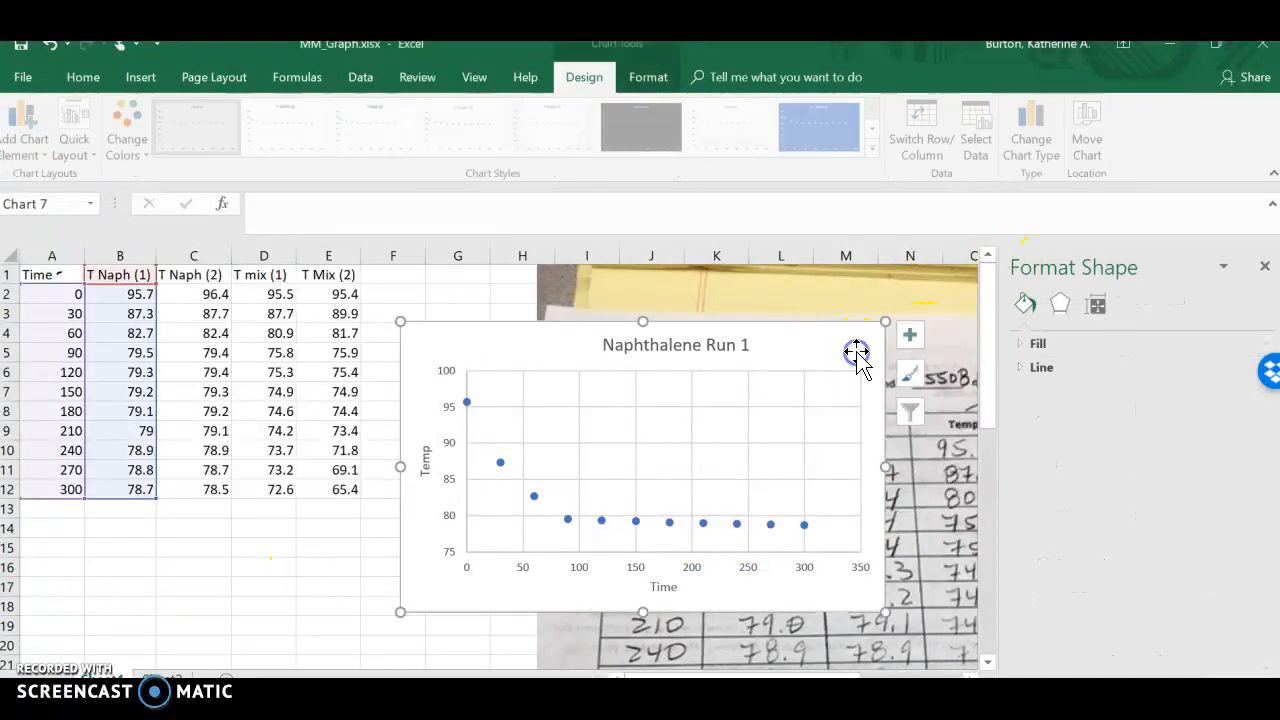
{"action": "left_click", "coordinate": [911, 335]}
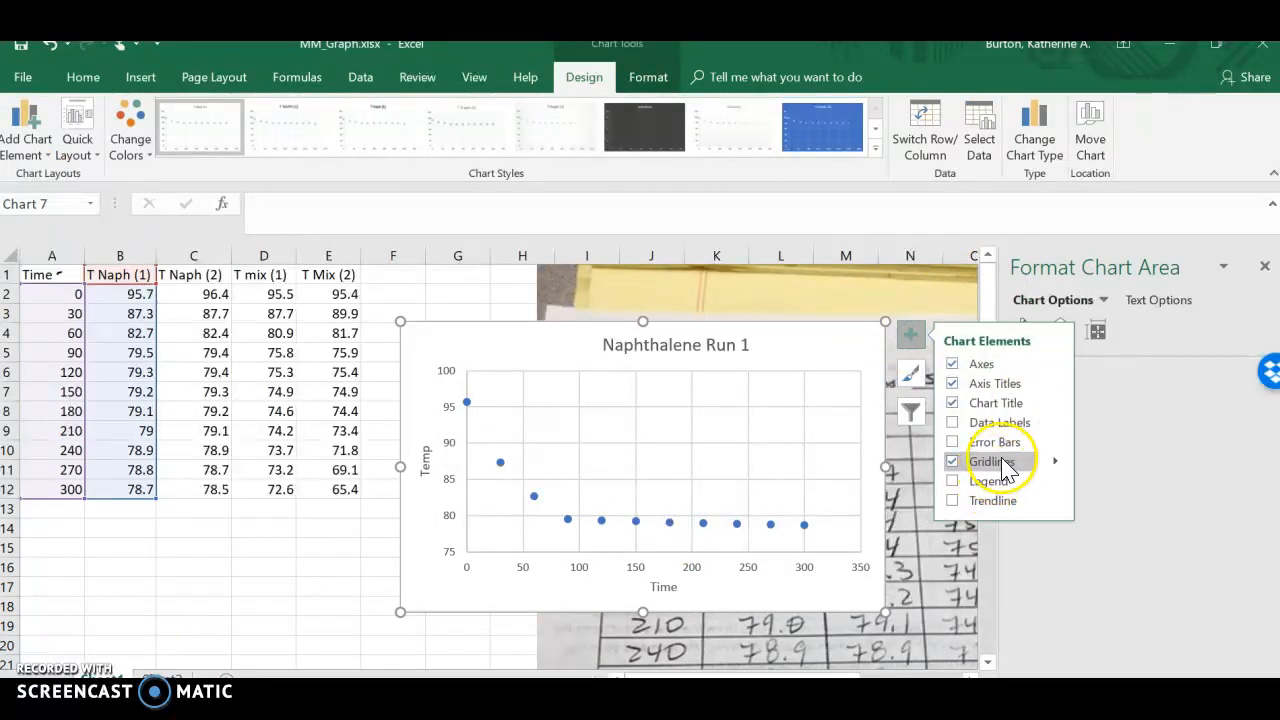
{"action": "left_click", "coordinate": [1054, 462]}
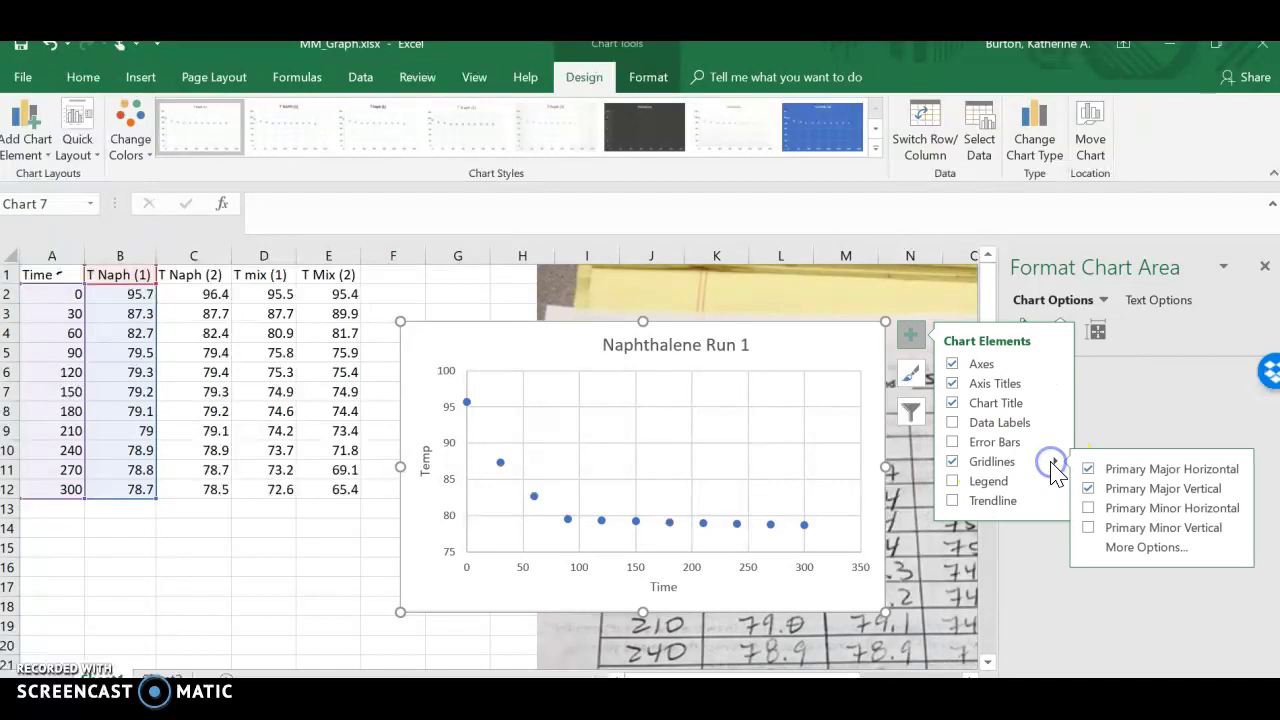
{"action": "left_click", "coordinate": [1088, 508]}
{"action": "left_click", "coordinate": [1088, 528]}
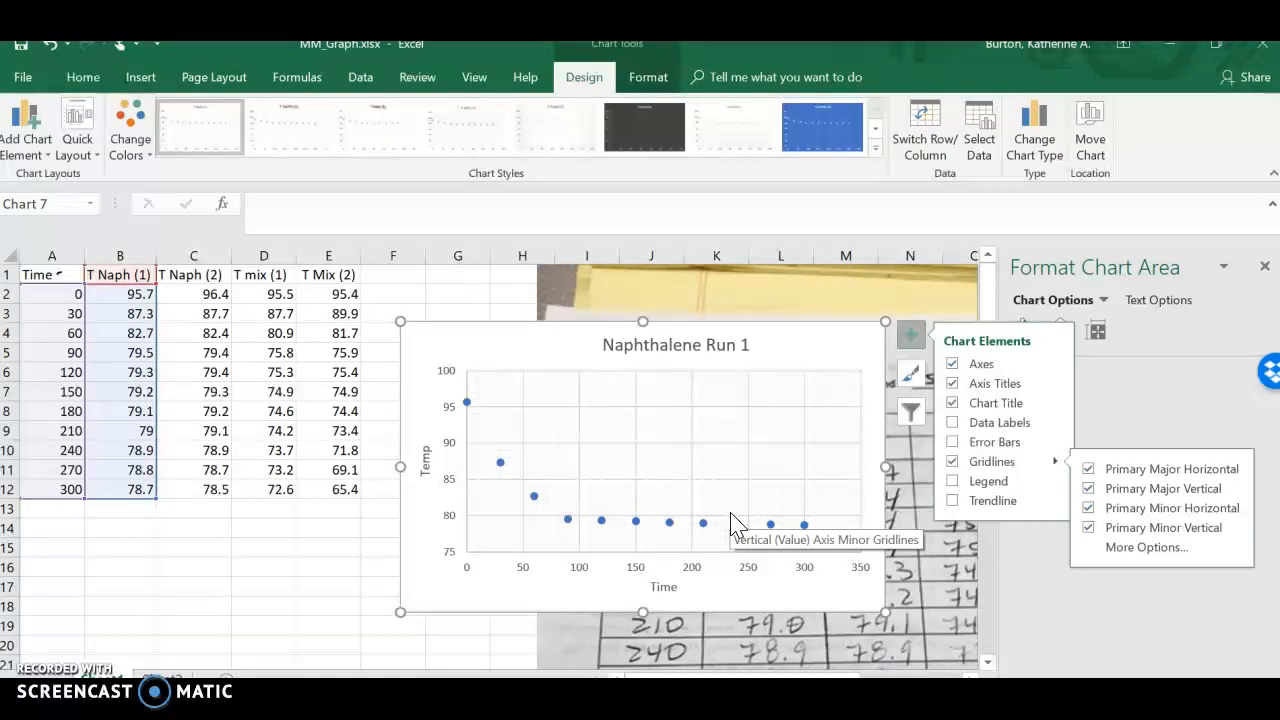
- Nudge the chart beside the data and select individual data points, including the one at time 210
{"action": "mouse_move", "coordinate": [450, 375]}
{"action": "left_mouse_down"}
{"action": "mouse_move", "coordinate": [463, 391]}
{"action": "mouse_move", "coordinate": [456, 383]}
{"action": "left_mouse_up"}
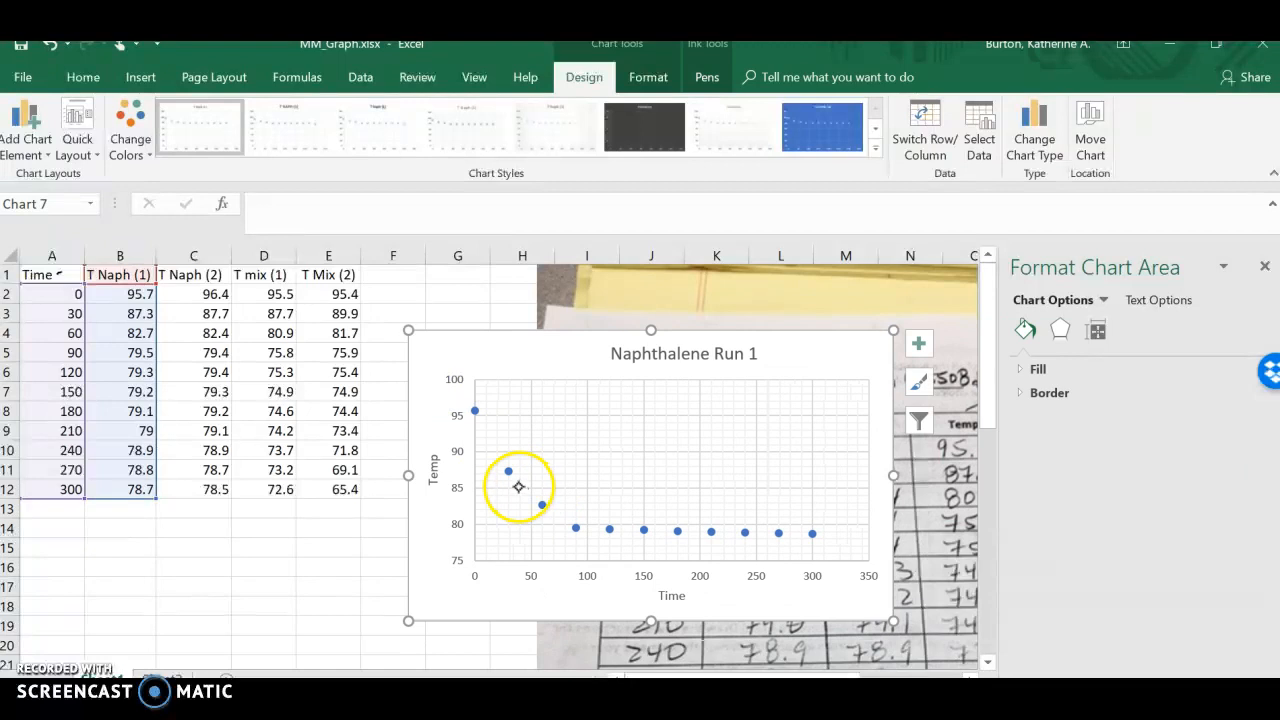
{"action": "left_click", "coordinate": [515, 475]}
{"action": "left_click", "coordinate": [515, 475]}
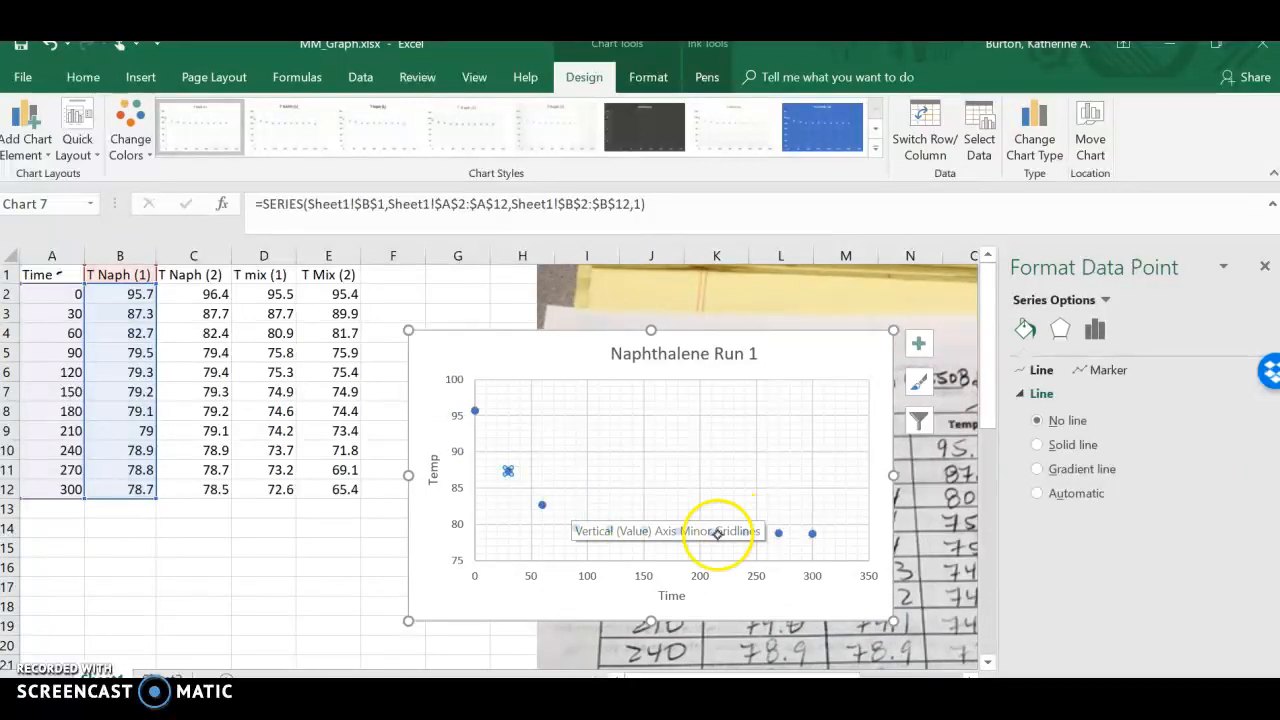
{"action": "left_click", "coordinate": [711, 532]}
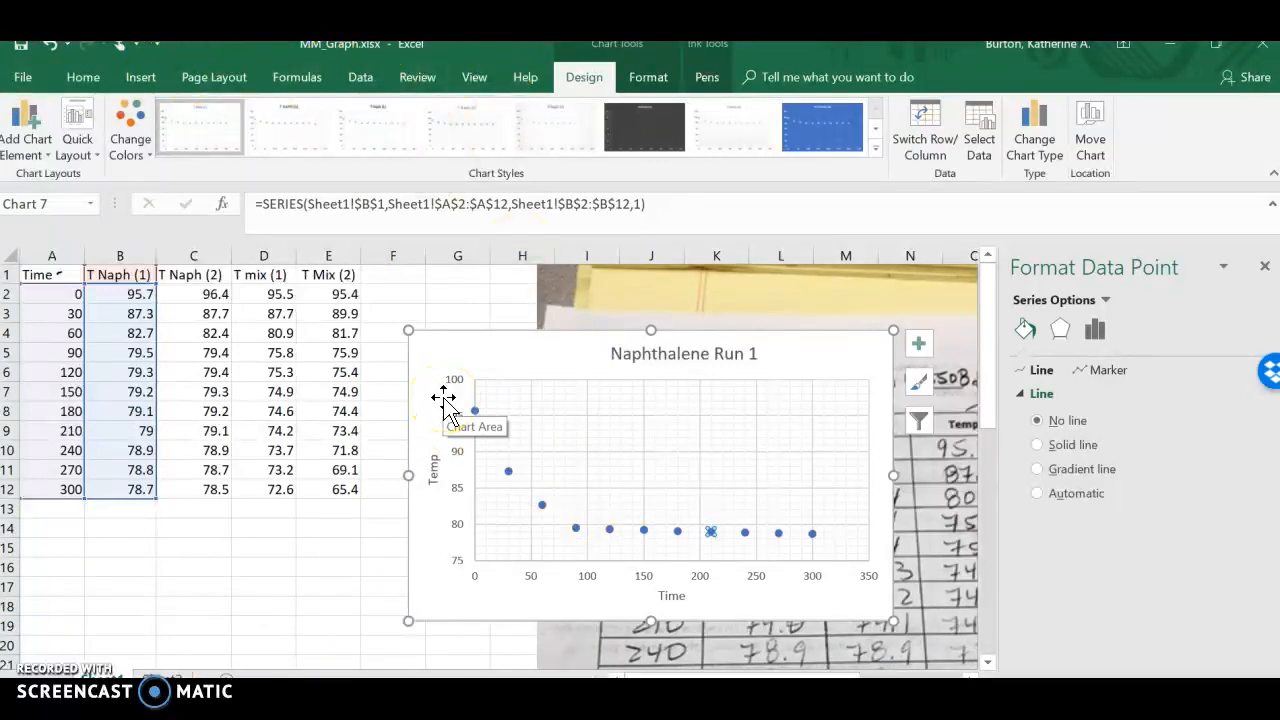
- Draw a straight line shape through the initial cooling-drop points and adjust its ends to fit
{"action": "left_click", "coordinate": [141, 77]}
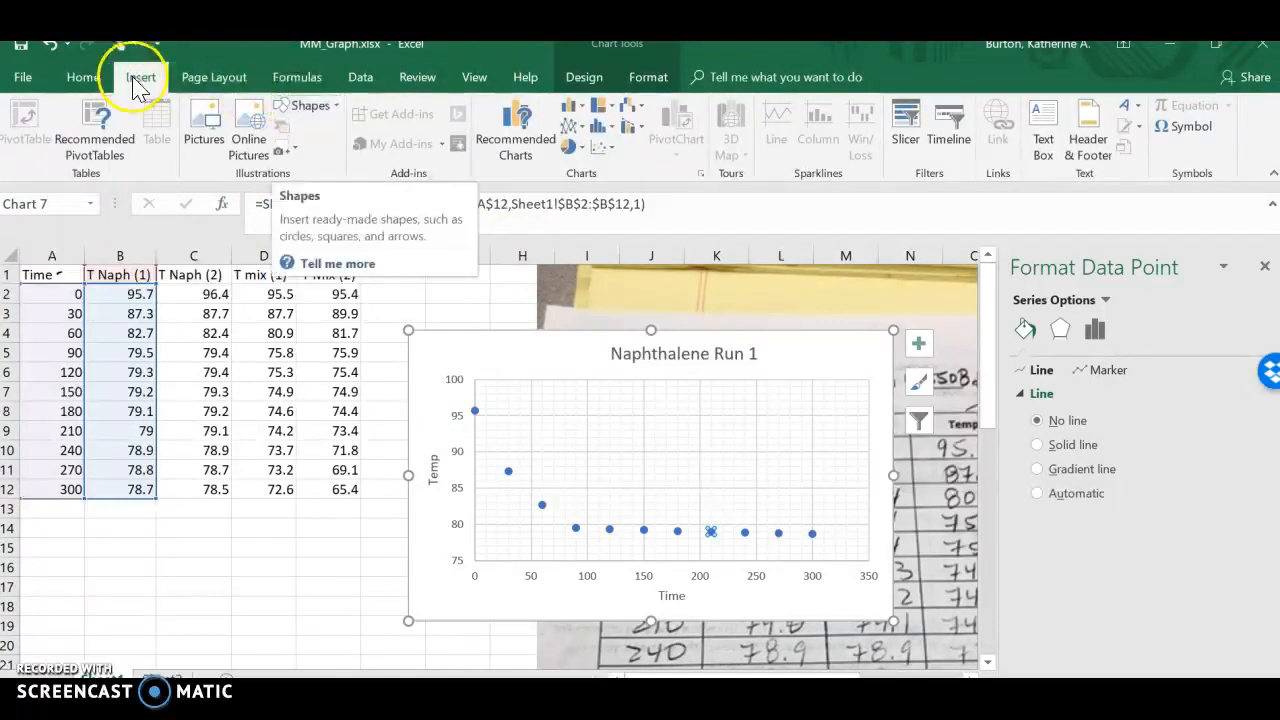
{"action": "left_click", "coordinate": [305, 107]}
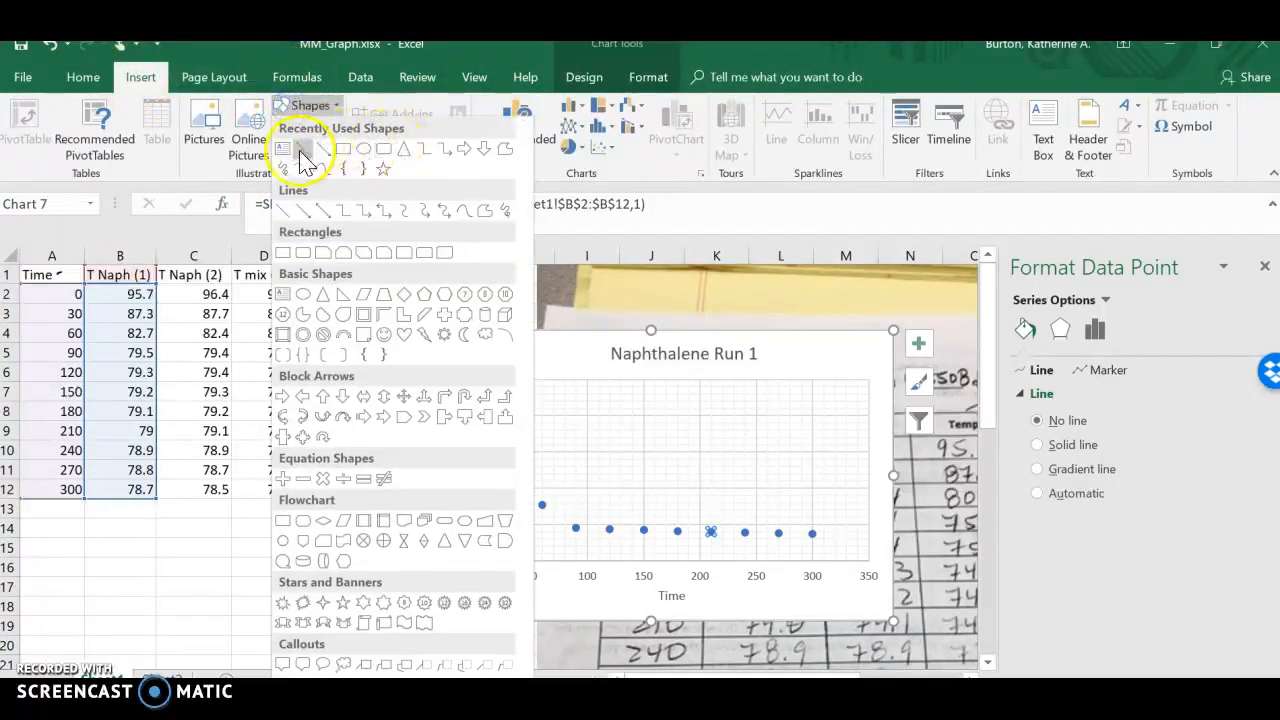
{"action": "left_click", "coordinate": [305, 150]}
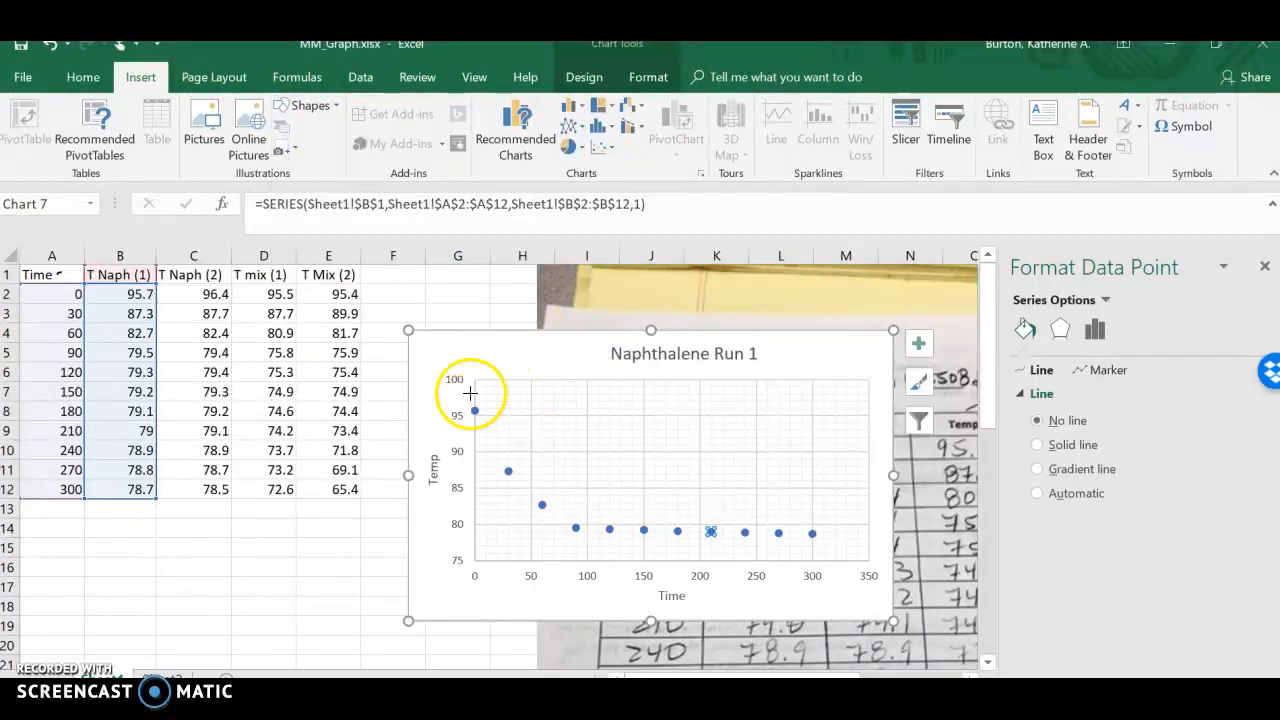
{"action": "left_click_drag", "start_coordinate": [474, 412], "coordinate": [556, 517]}
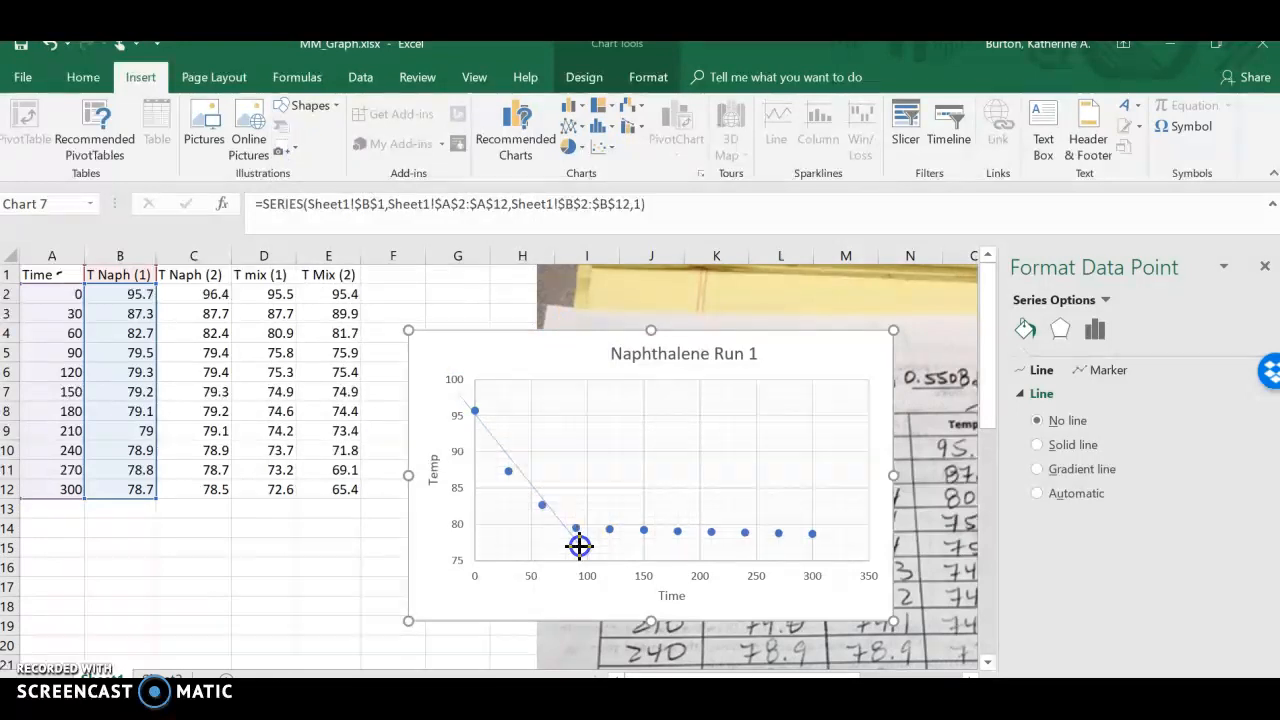
{"action": "left_click_drag", "start_coordinate": [572, 538], "coordinate": [578, 549]}
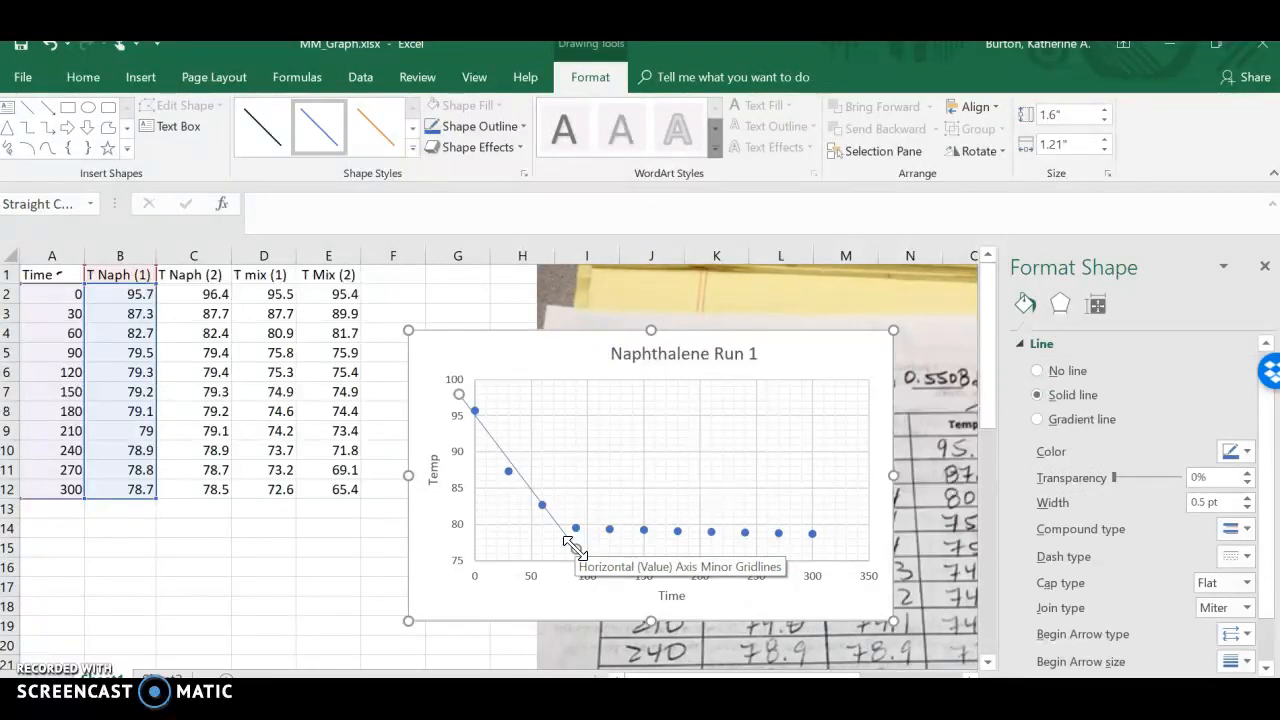
{"action": "left_click_drag", "start_coordinate": [458, 394], "coordinate": [450, 386]}
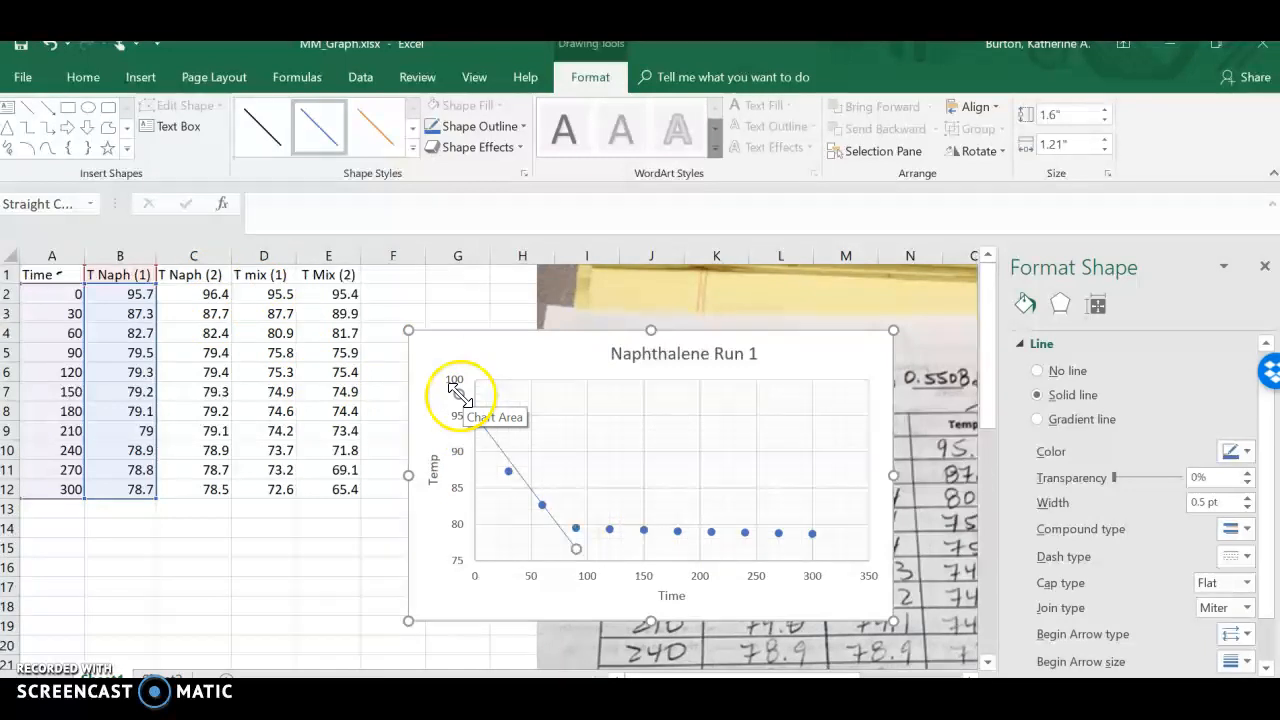
{"action": "left_click_drag", "start_coordinate": [460, 392], "coordinate": [457, 402]}
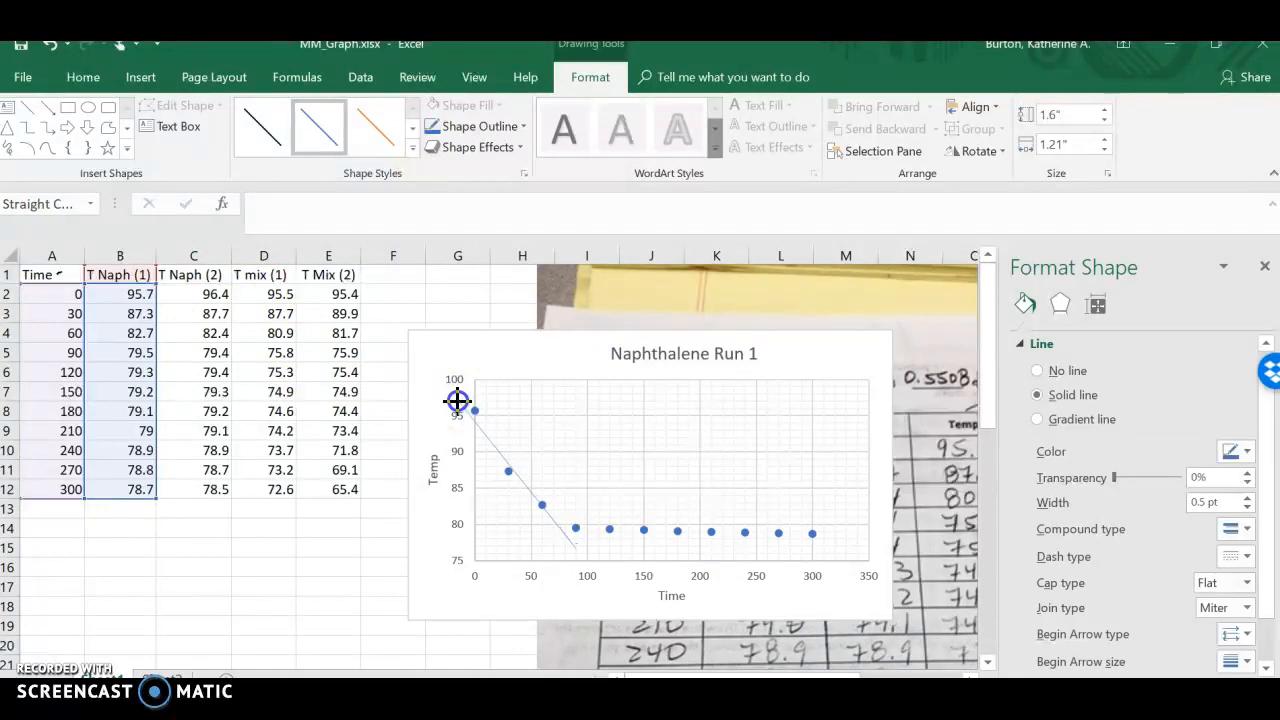
{"action": "mouse_move", "coordinate": [457, 400]}
{"action": "left_mouse_down"}
{"action": "mouse_move", "coordinate": [475, 405]}
{"action": "mouse_move", "coordinate": [457, 395]}
{"action": "left_mouse_up"}
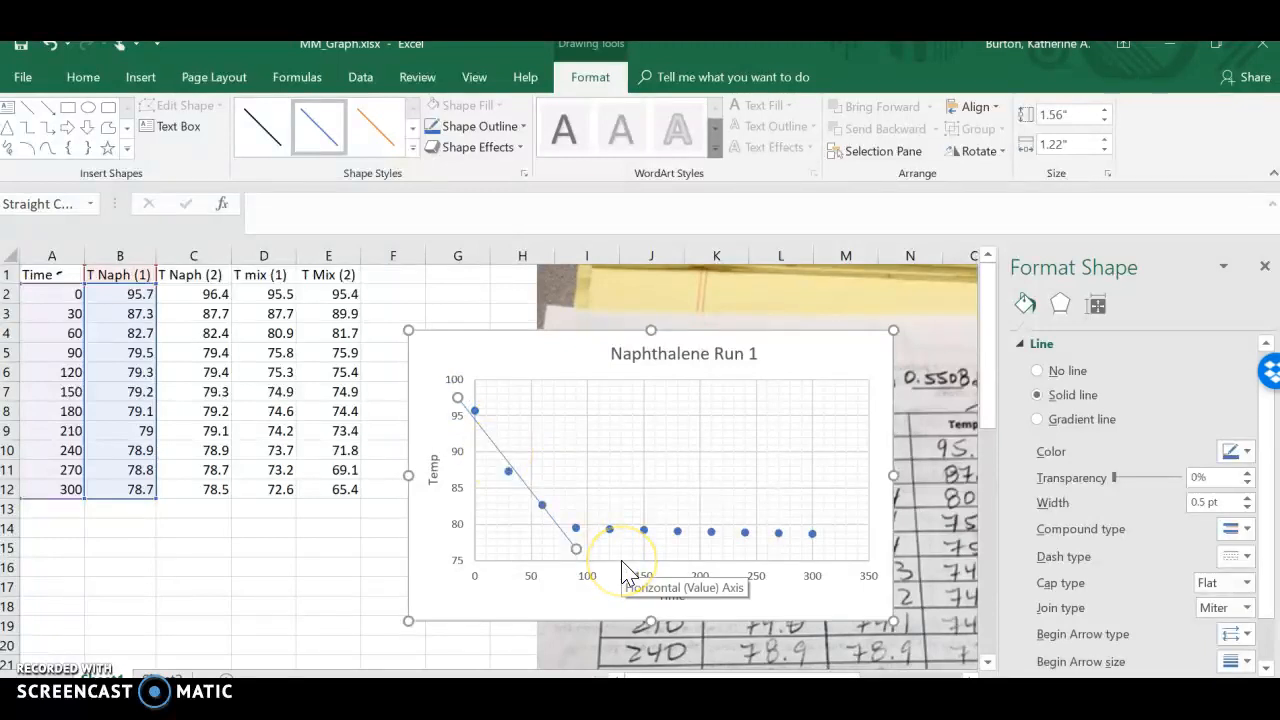
{"action": "left_click_drag", "start_coordinate": [576, 549], "coordinate": [575, 530]}
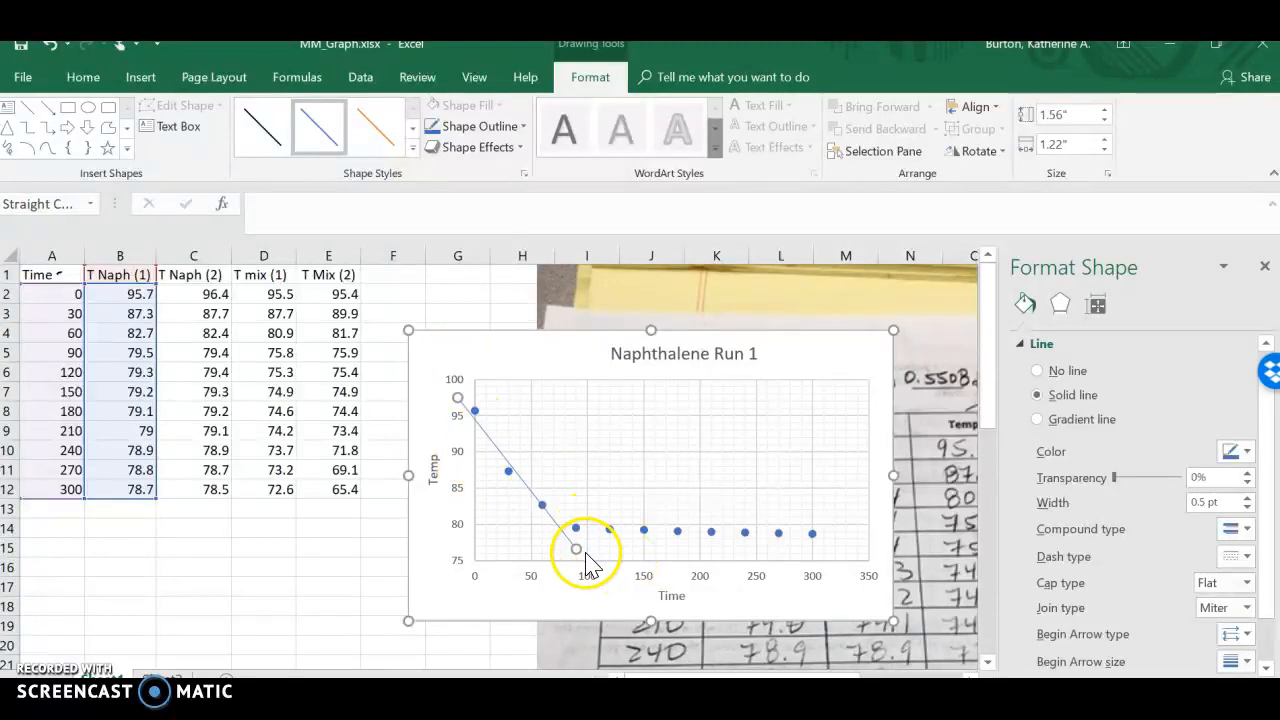
- Draw a second straight line along the flat plateau points near 79
{"action": "left_click", "coordinate": [30, 110]}
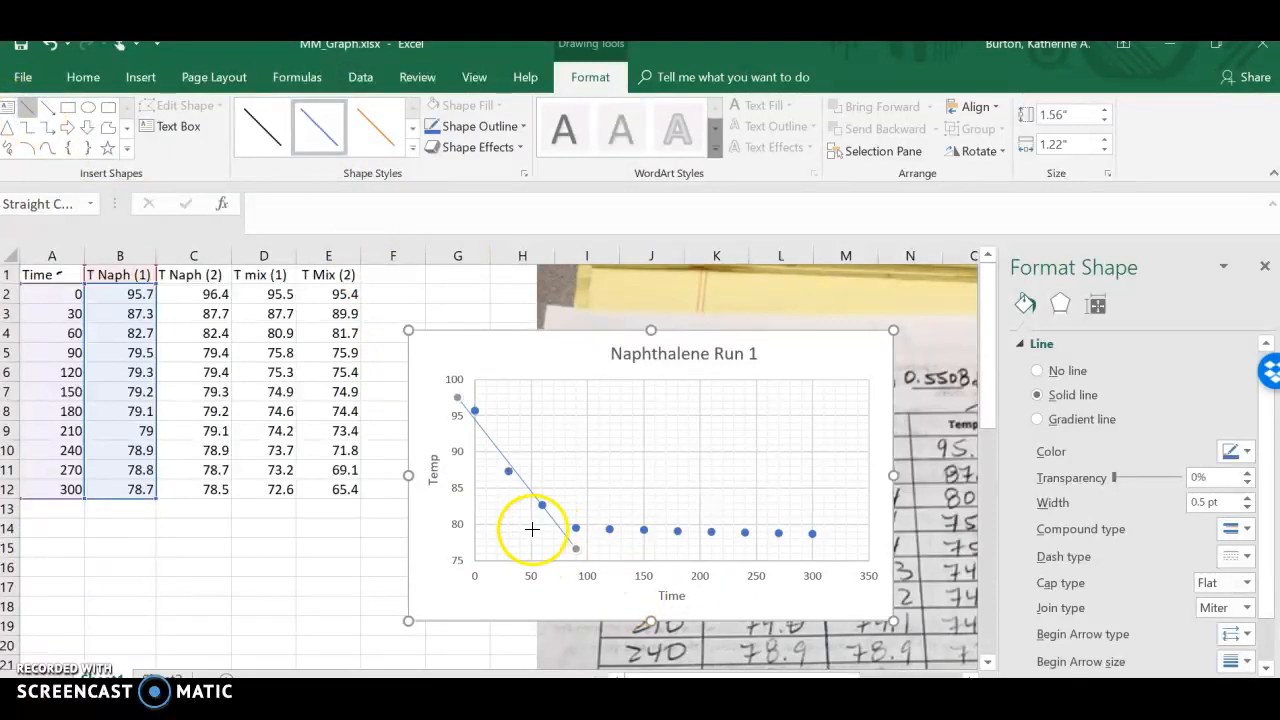
{"action": "left_click_drag", "start_coordinate": [525, 528], "coordinate": [849, 534]}
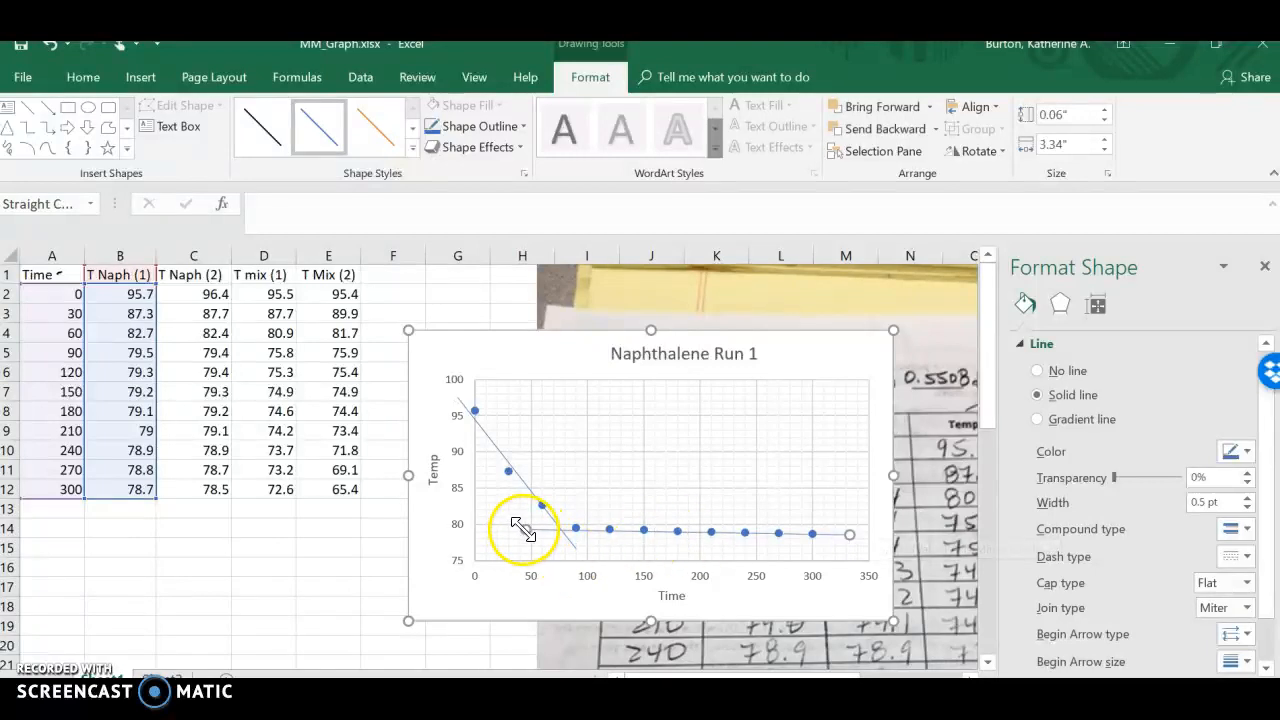
{"action": "left_click_drag", "start_coordinate": [523, 528], "coordinate": [520, 523]}
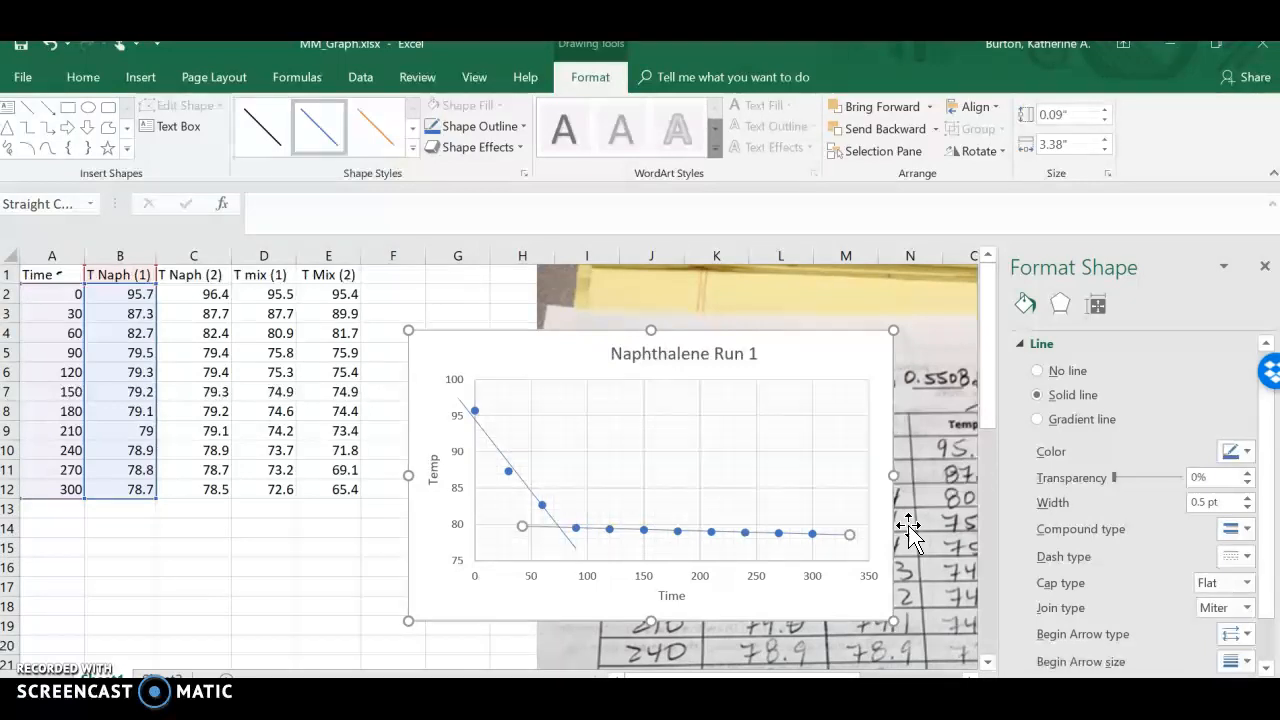
{"action": "left_click", "coordinate": [563, 522]}
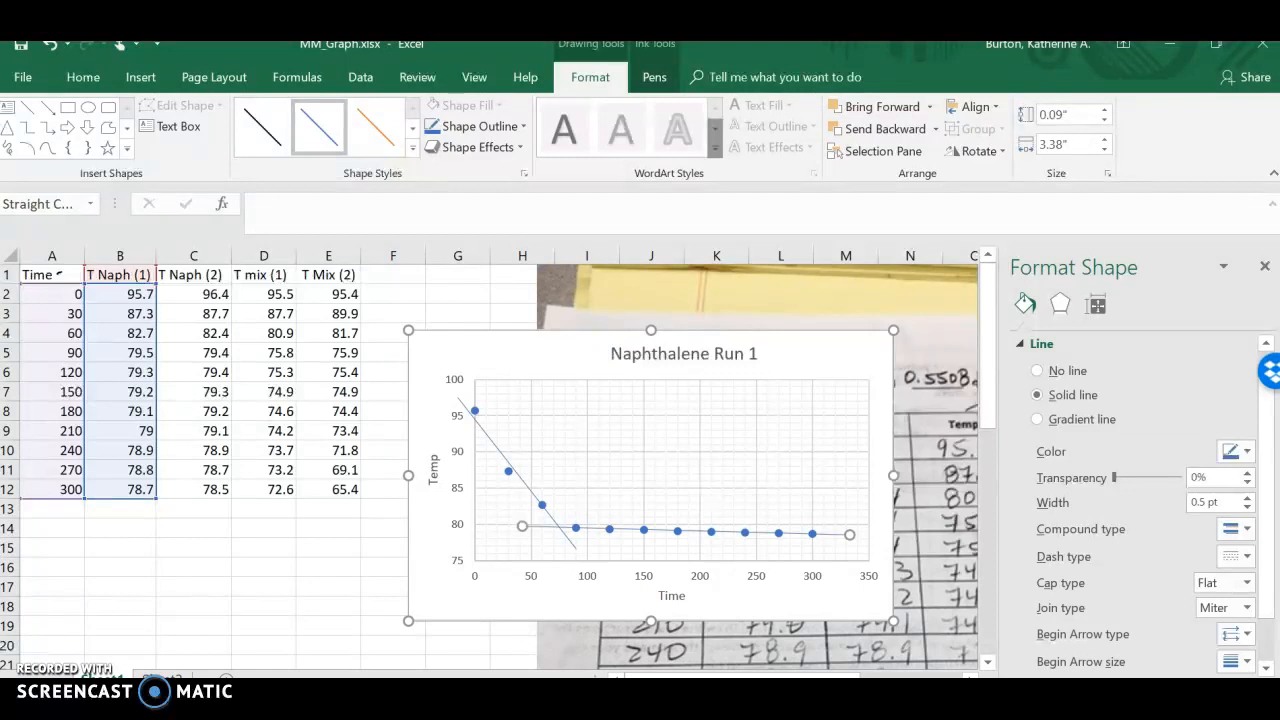
- Enter FP naphth 79.7 in cell A15 below the table
{"action": "left_click", "coordinate": [60, 549]}
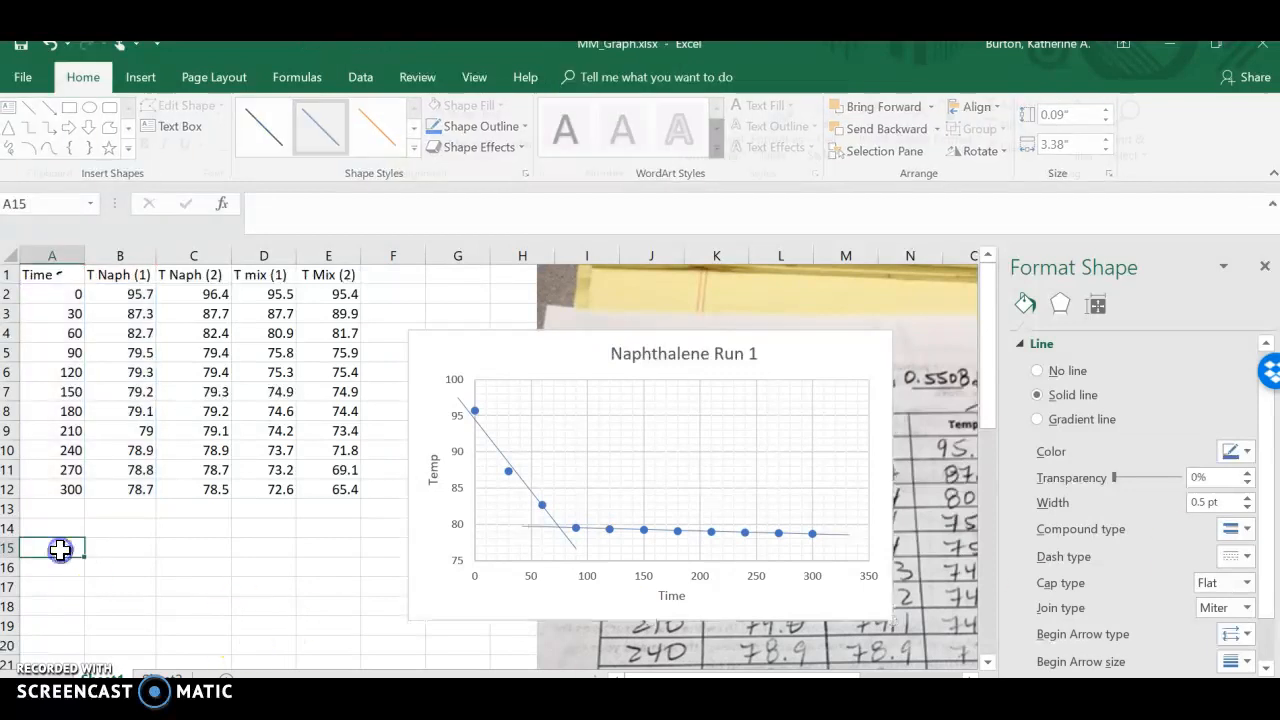
{"action": "type", "text": "FP naphth"}
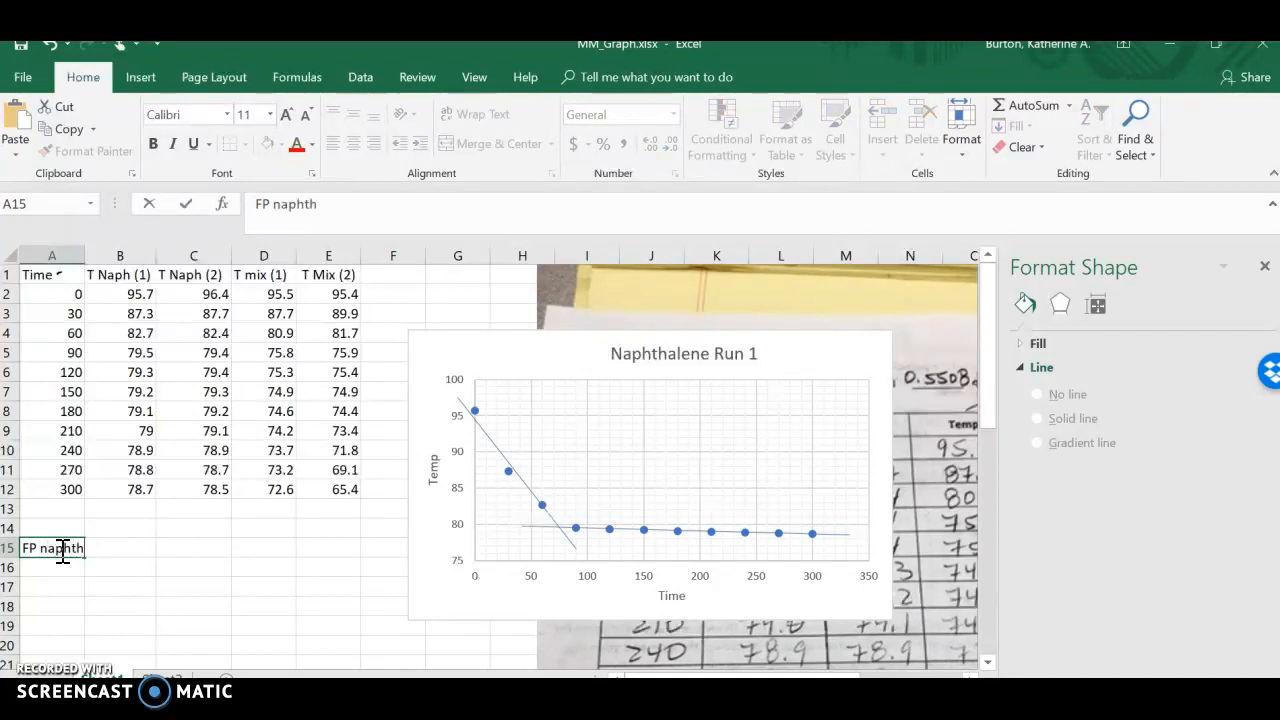
{"action": "type", "text": " 79."}
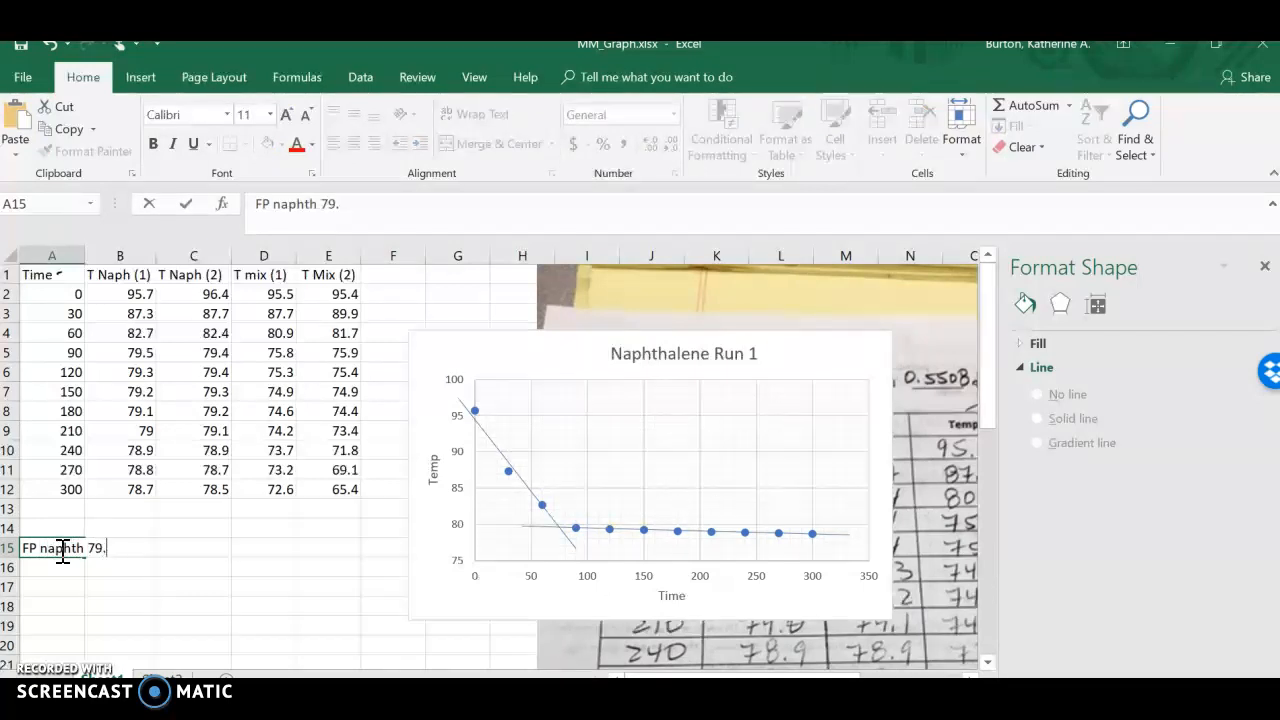
{"action": "type", "text": "7"}
{"action": "left_click", "coordinate": [193, 568]}
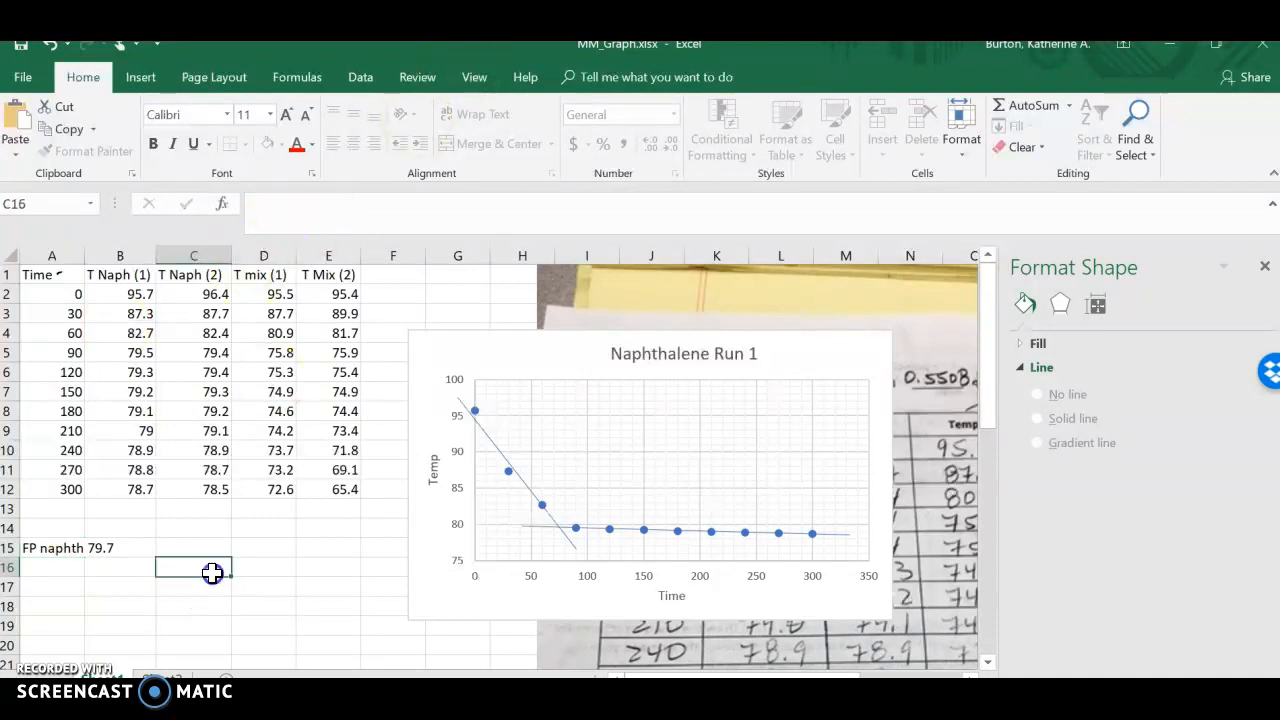
{"action": "left_click", "coordinate": [445, 352]}
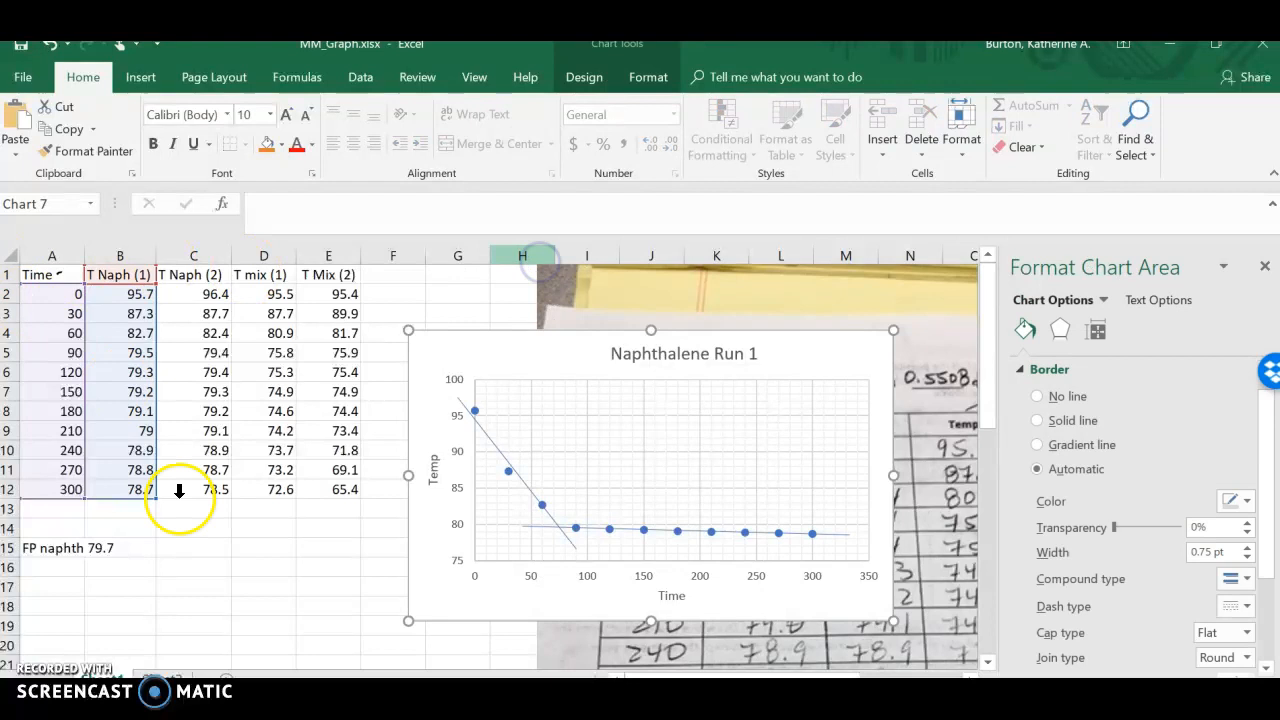
- Select the Time column with T Naph (2), then clear that selection
{"action": "left_click", "coordinate": [230, 545]}
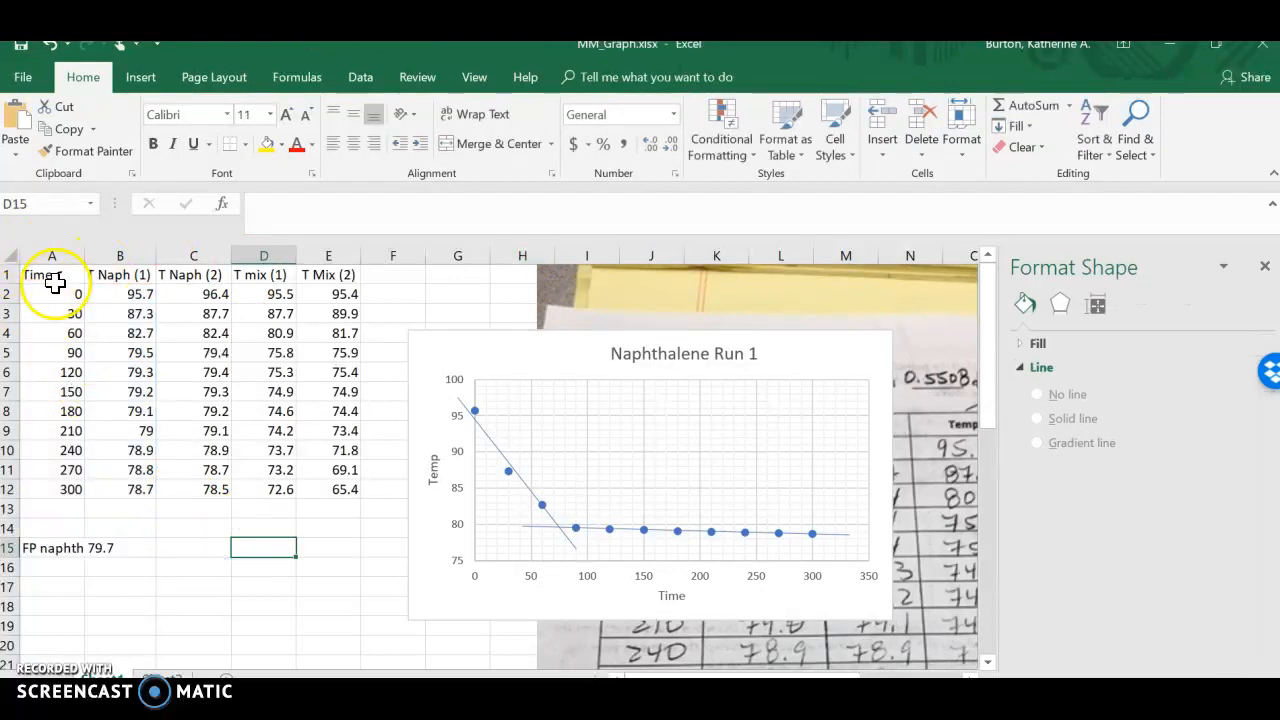
{"action": "left_click_drag", "start_coordinate": [50, 274], "coordinate": [68, 486]}
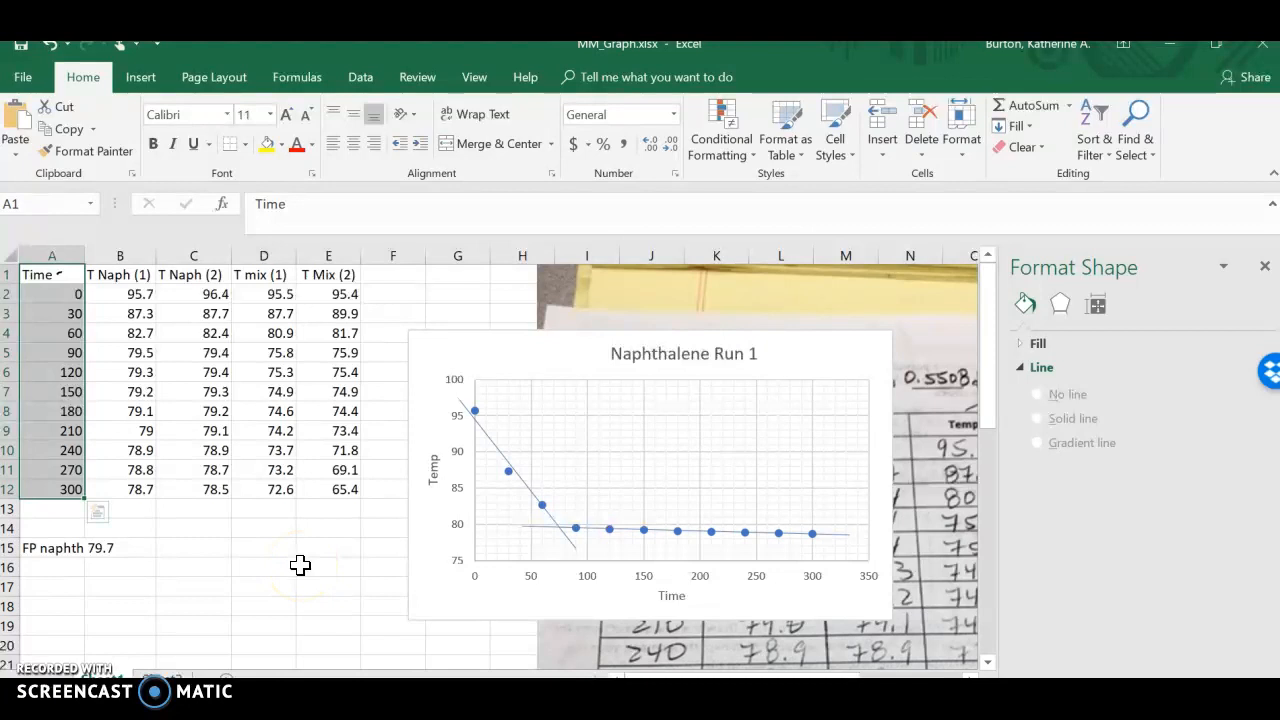
{"action": "left_click_drag", "start_coordinate": [193, 275], "coordinate": [217, 488], "text": "ctrl"}
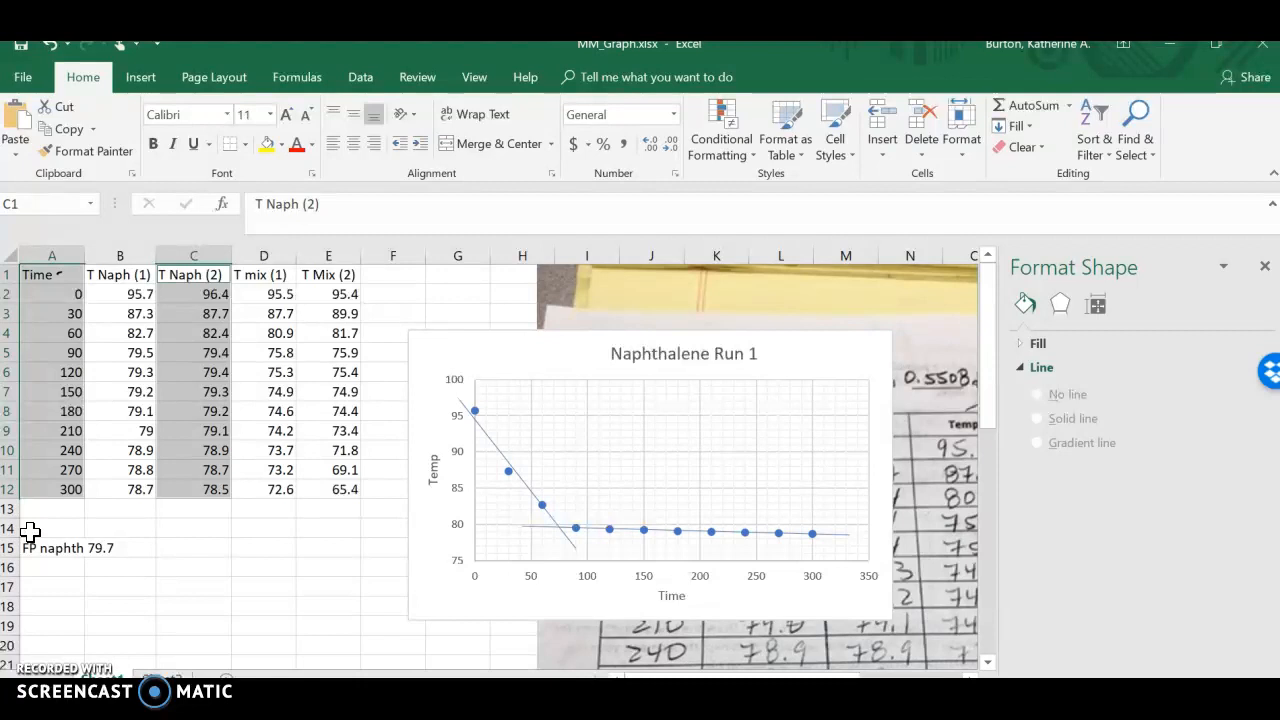
{"action": "left_click", "coordinate": [262, 527]}
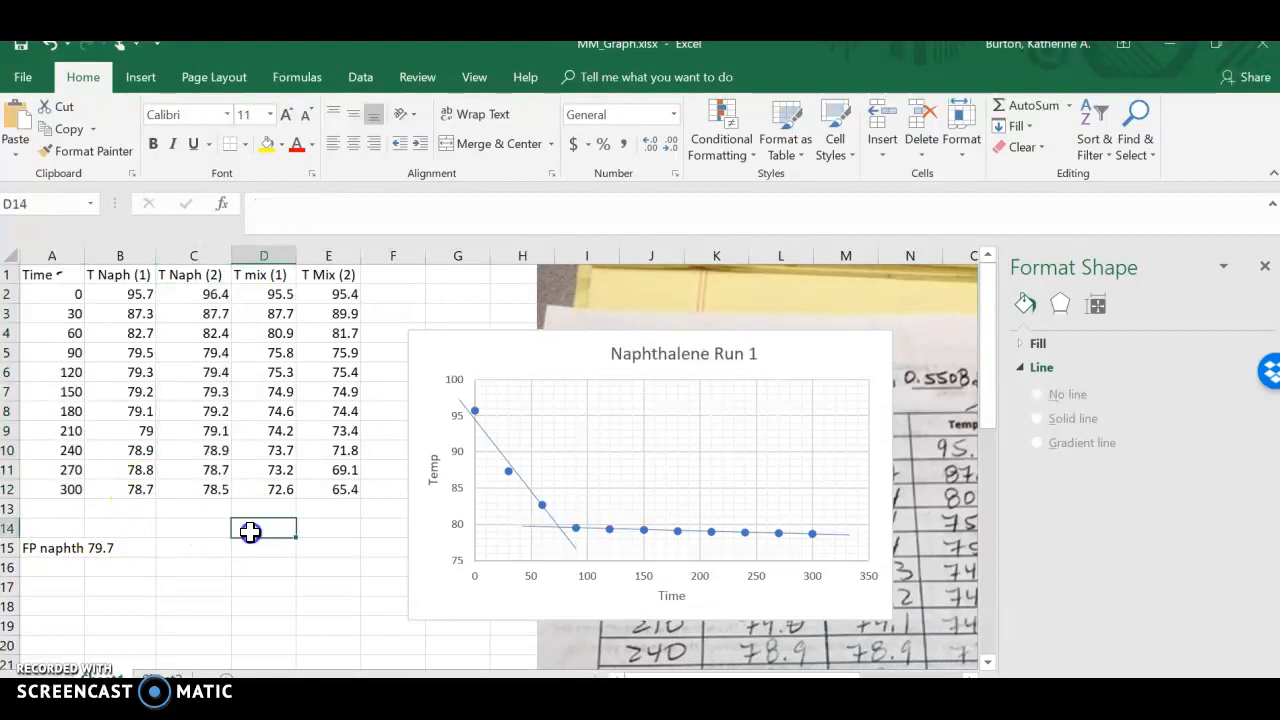
- Select Time A1:A12 with T mix (1) D1:D12 and insert a scatter chart of them
{"action": "left_click_drag", "start_coordinate": [50, 275], "coordinate": [58, 493]}
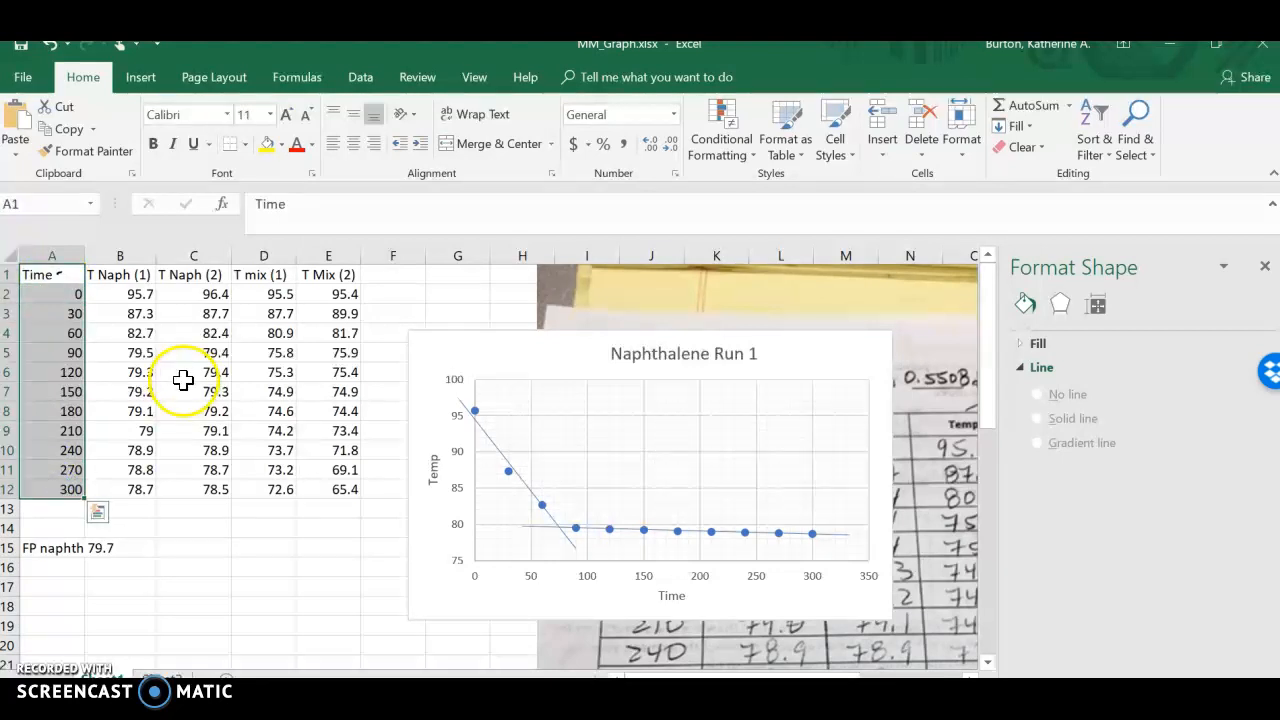
{"action": "left_click_drag", "start_coordinate": [264, 275], "coordinate": [286, 491]}
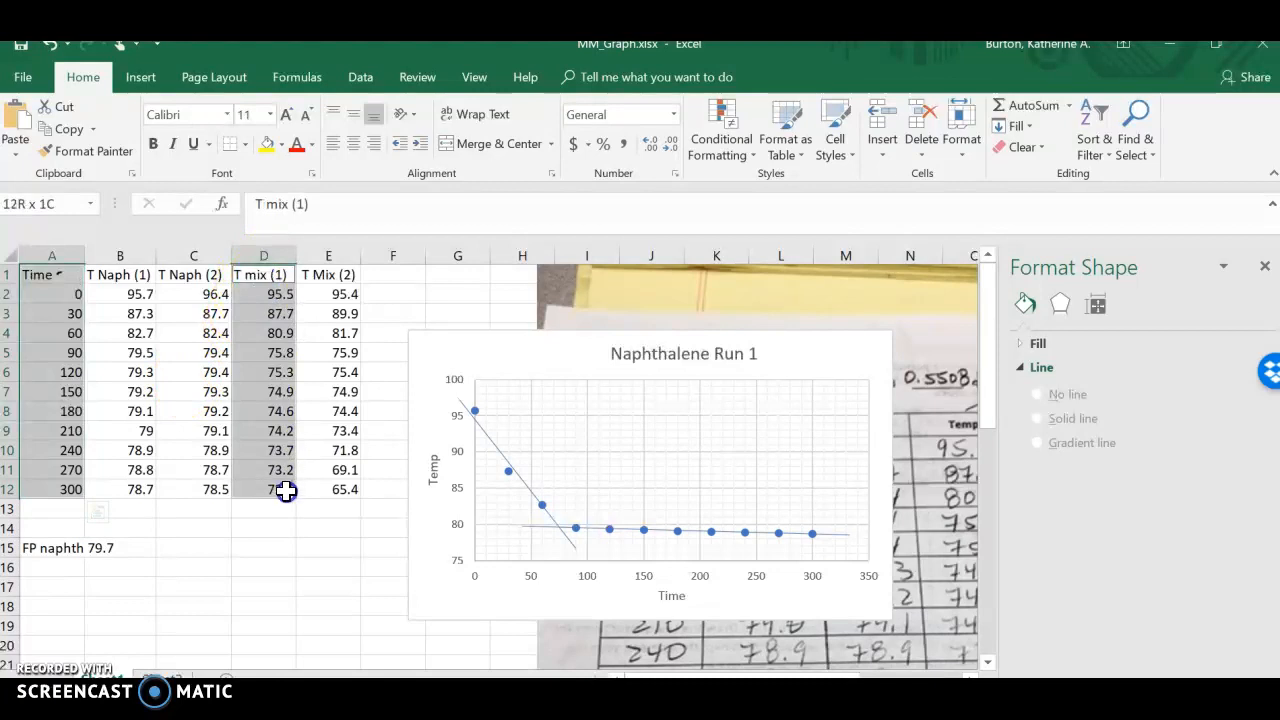
{"action": "left_click", "coordinate": [148, 82]}
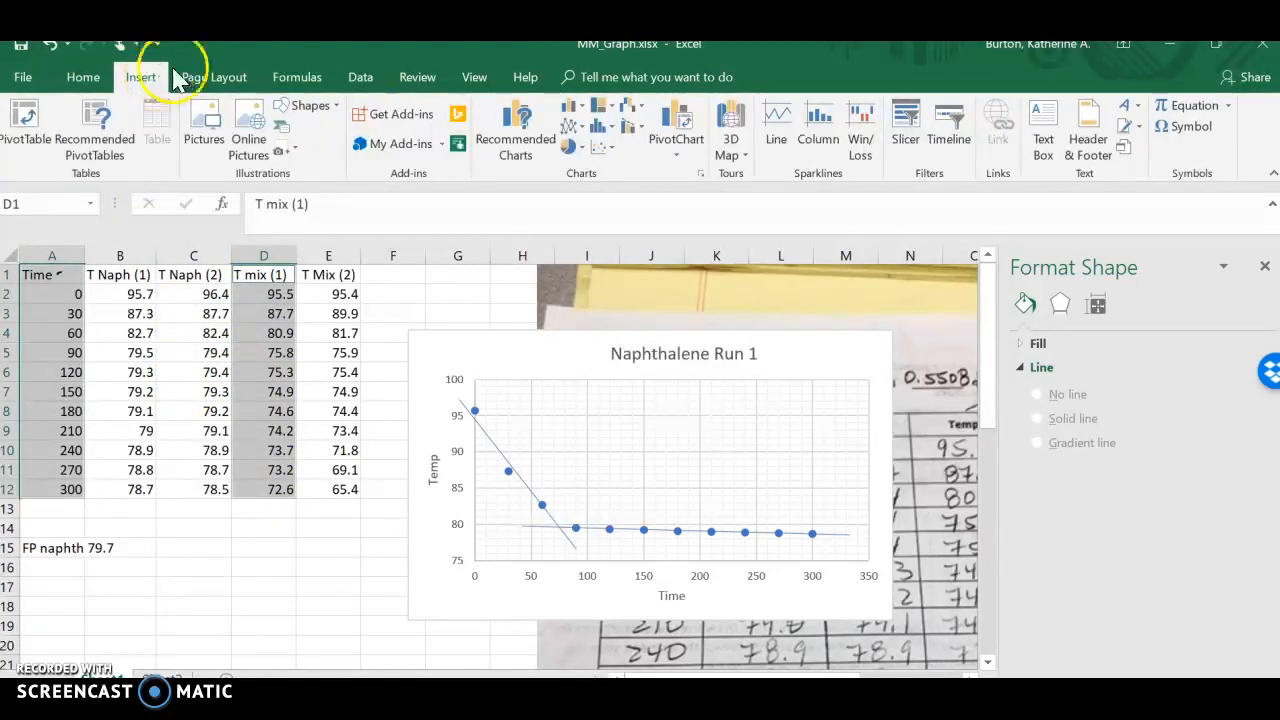
{"action": "left_click", "coordinate": [600, 128]}
{"action": "left_click", "coordinate": [612, 200]}
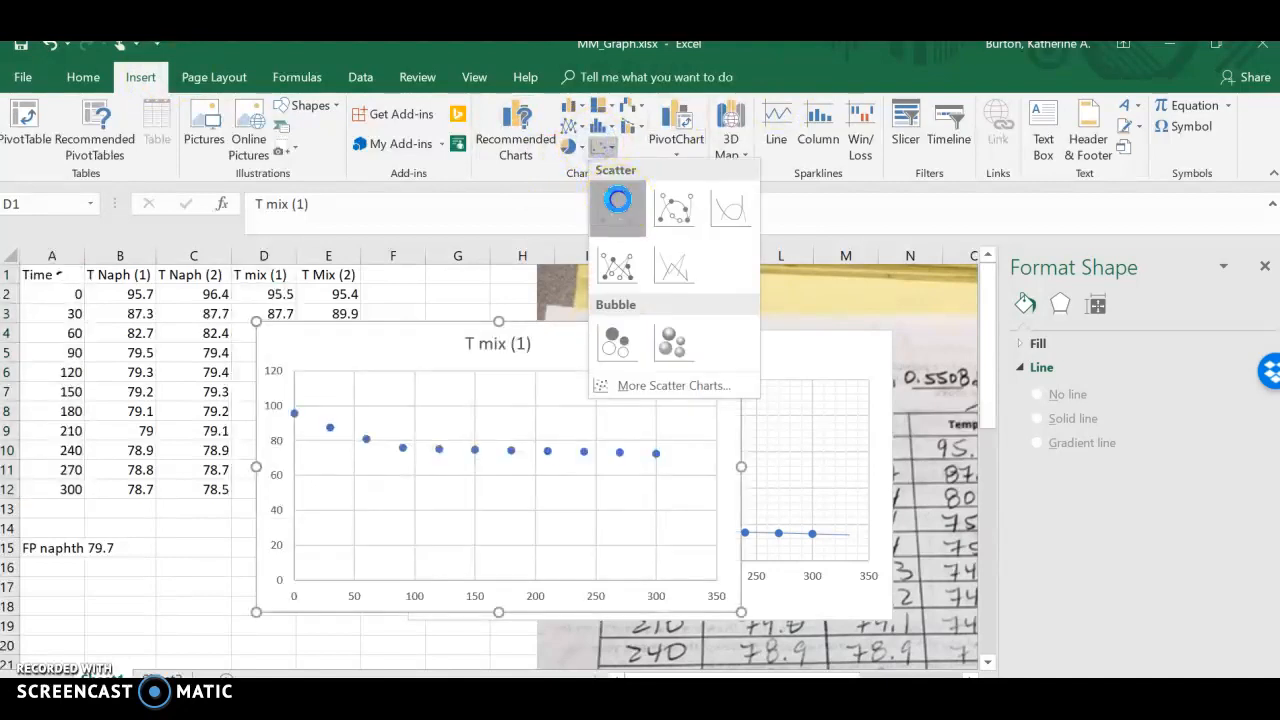
- Set the T mix (1) chart's vertical axis minimum to 70 via Format Axis
{"action": "right_click", "coordinate": [280, 515]}
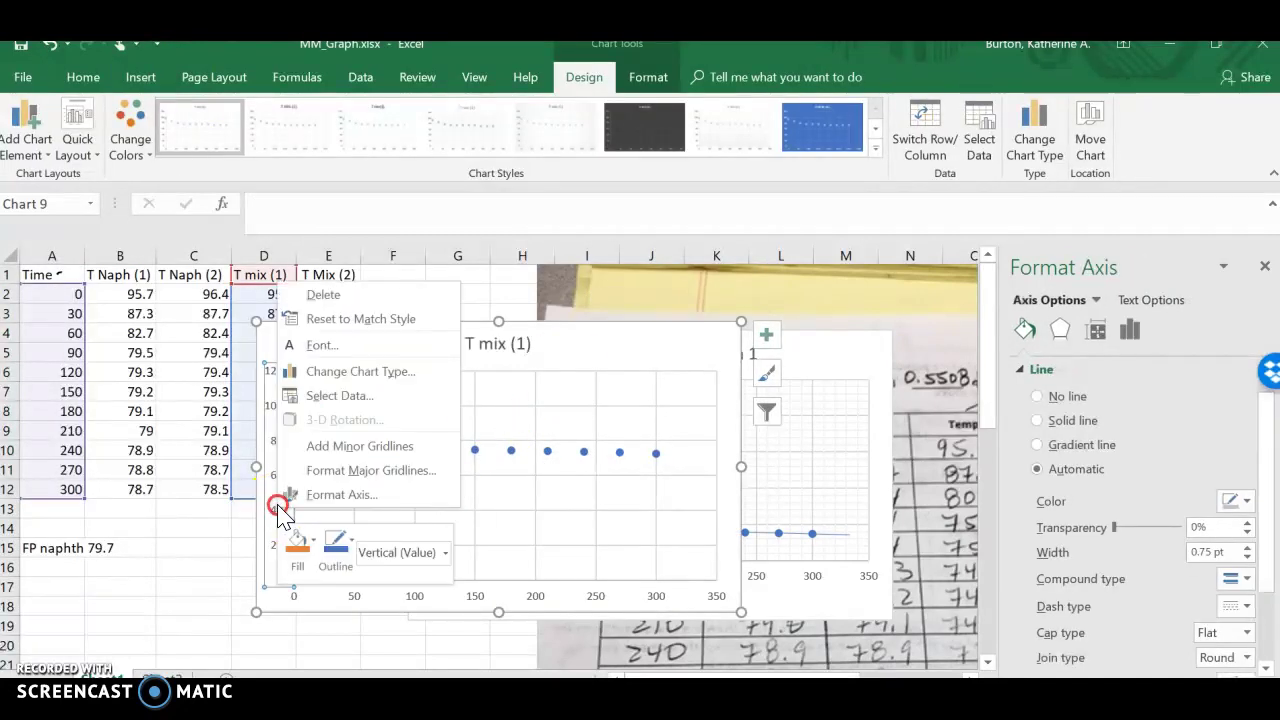
{"action": "left_click", "coordinate": [341, 495]}
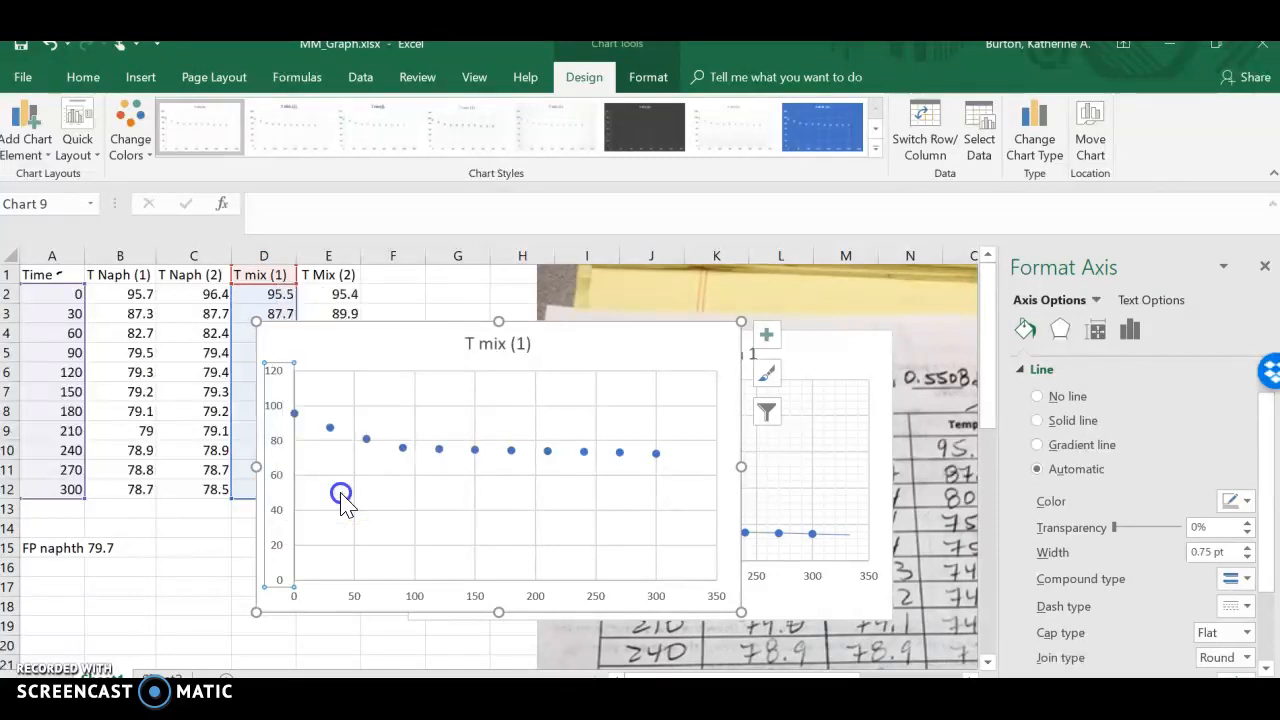
{"action": "double_click", "coordinate": [1160, 414]}
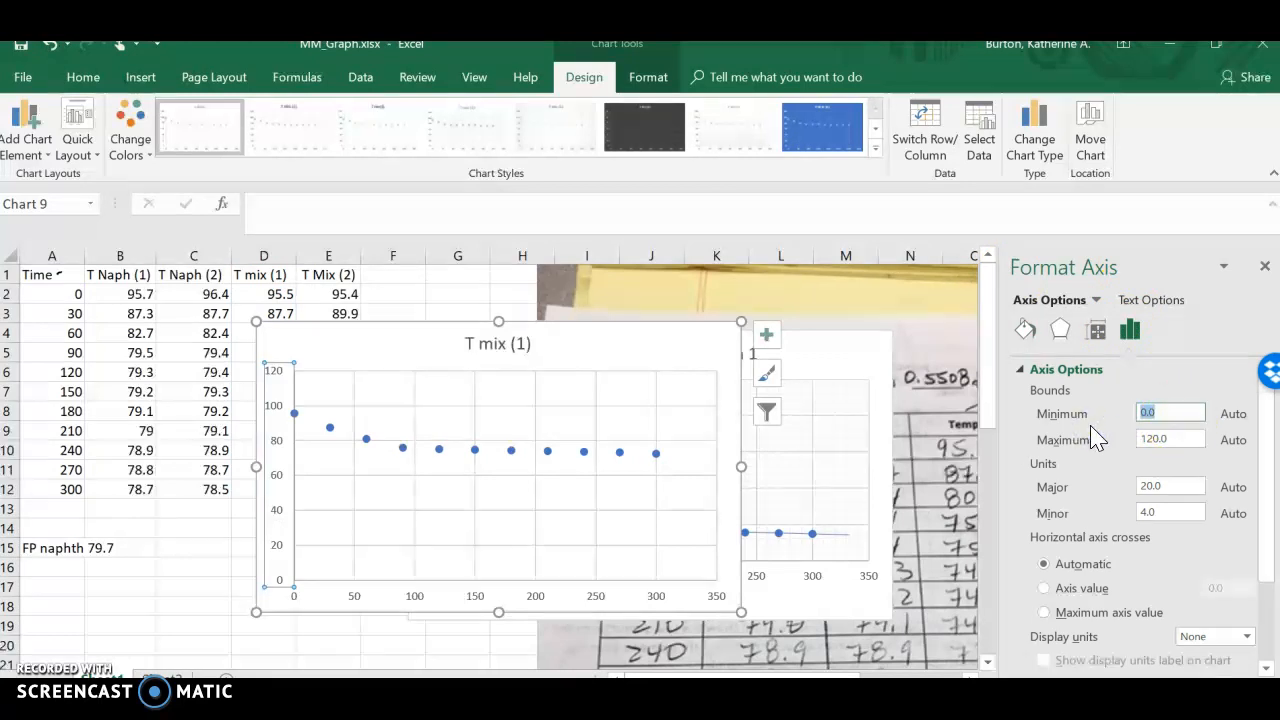
{"action": "type", "text": "70"}
{"action": "key", "text": "Return"}
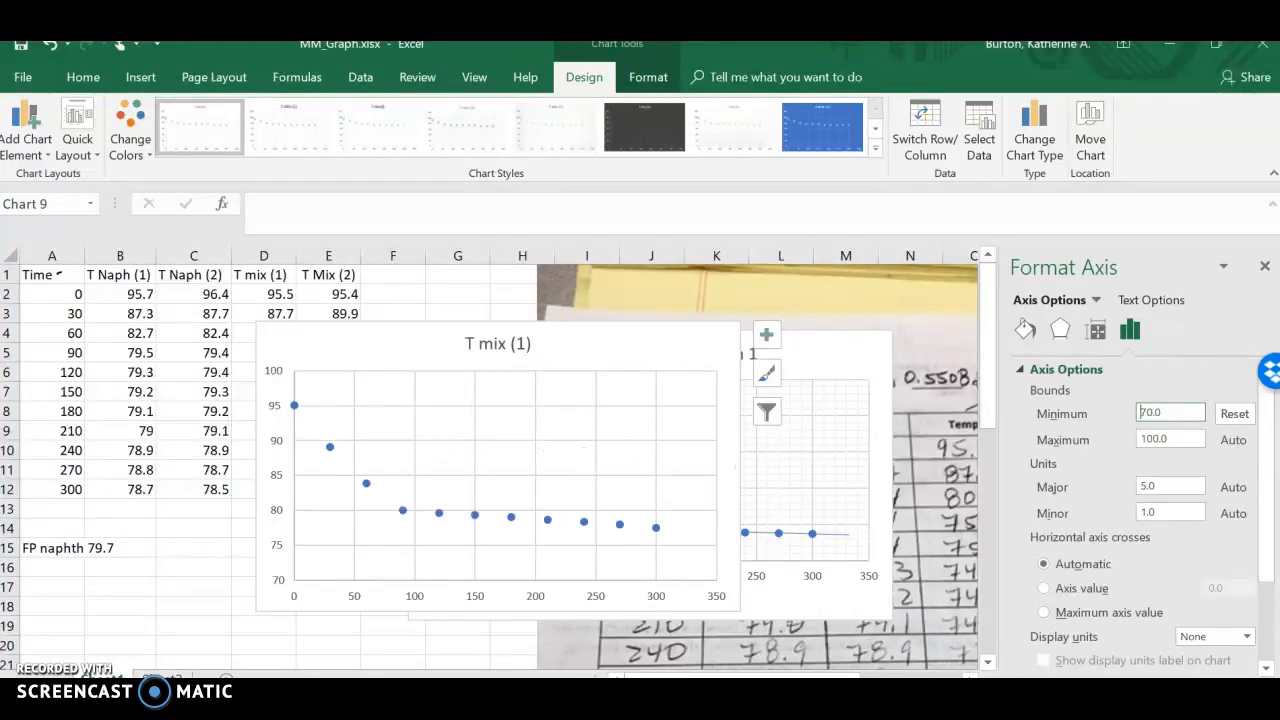
{"action": "left_click", "coordinate": [768, 335]}
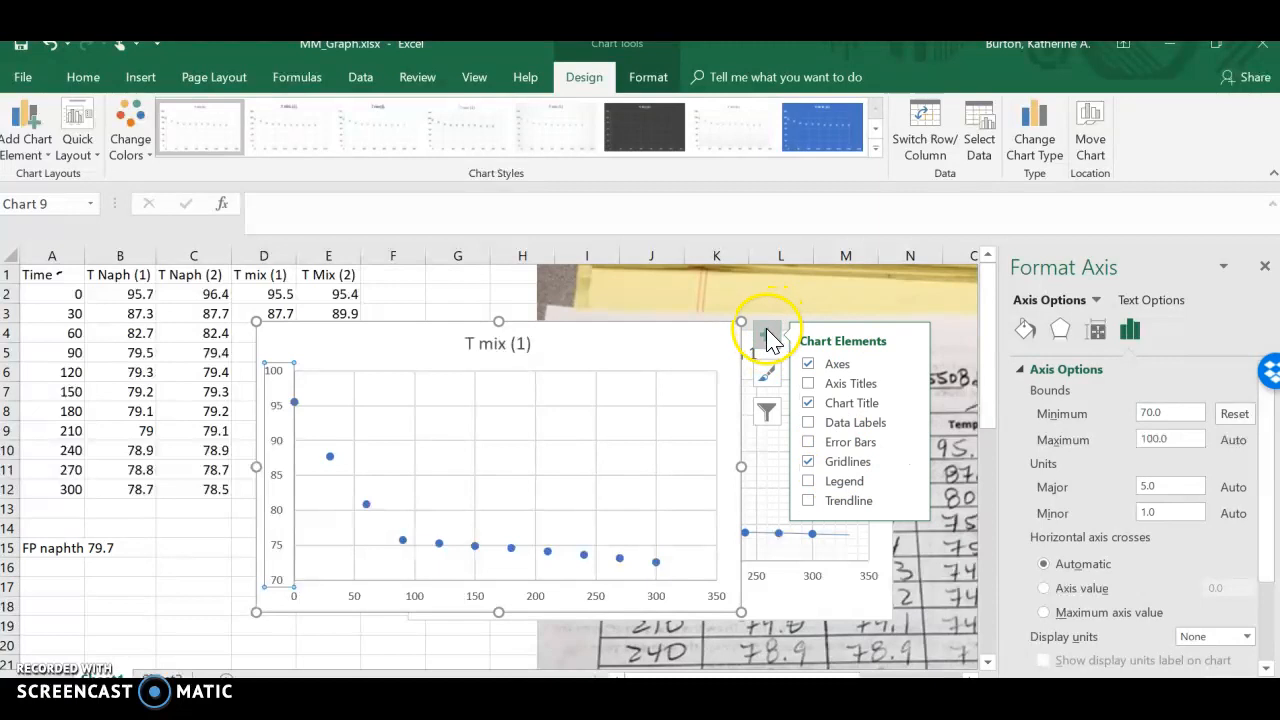
- Check Primary Minor Horizontal and Primary Minor Vertical gridlines, then deselect the chart
{"action": "left_click", "coordinate": [910, 462]}
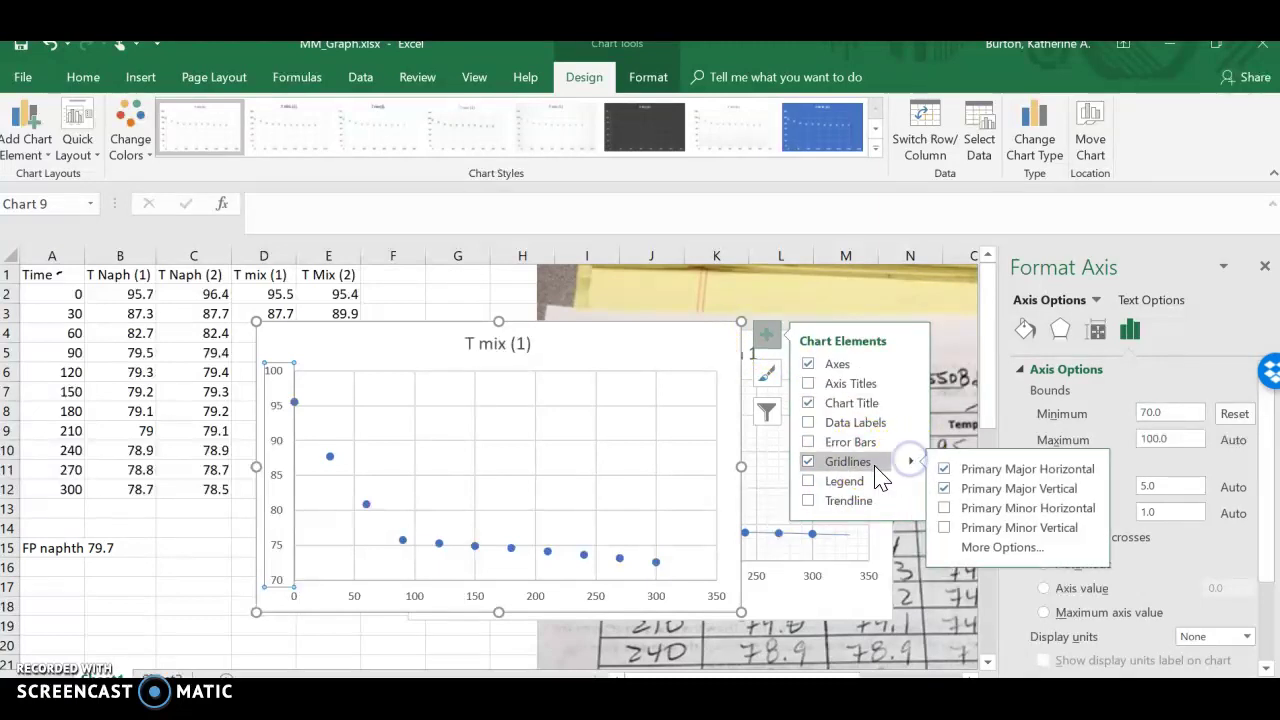
{"action": "left_click", "coordinate": [944, 508]}
{"action": "left_click", "coordinate": [944, 527]}
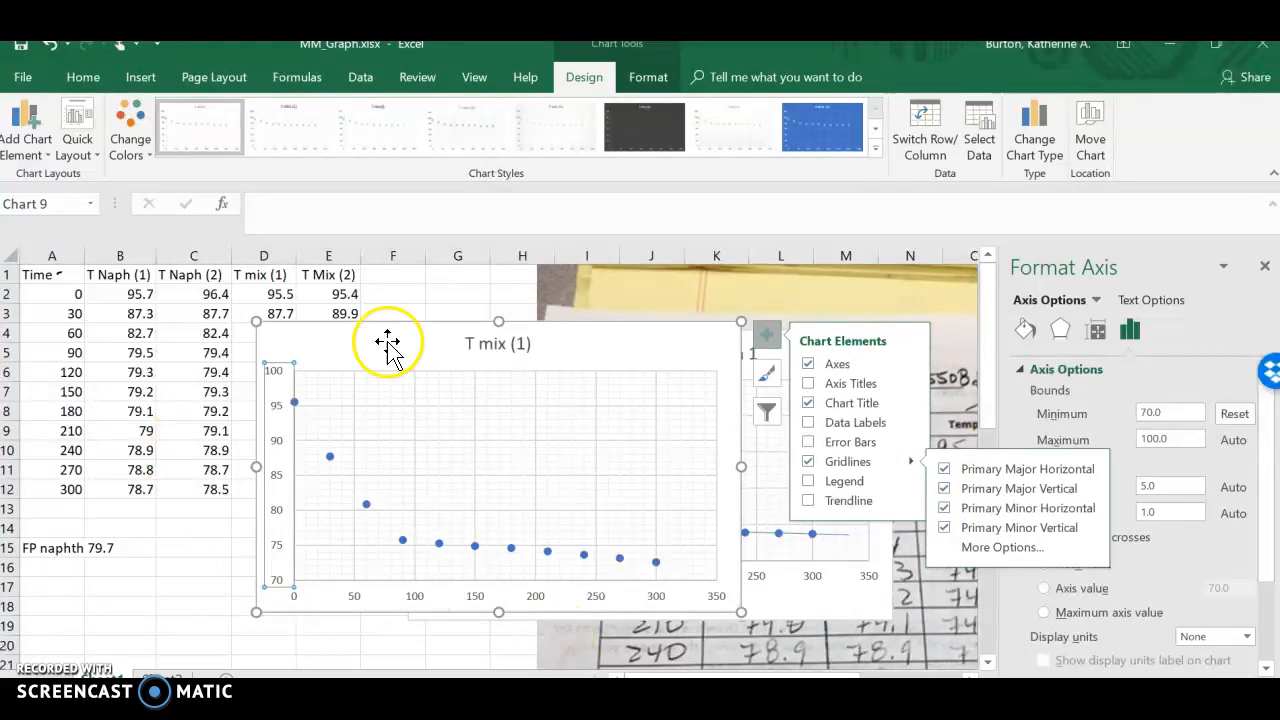
{"action": "left_click", "coordinate": [192, 589]}
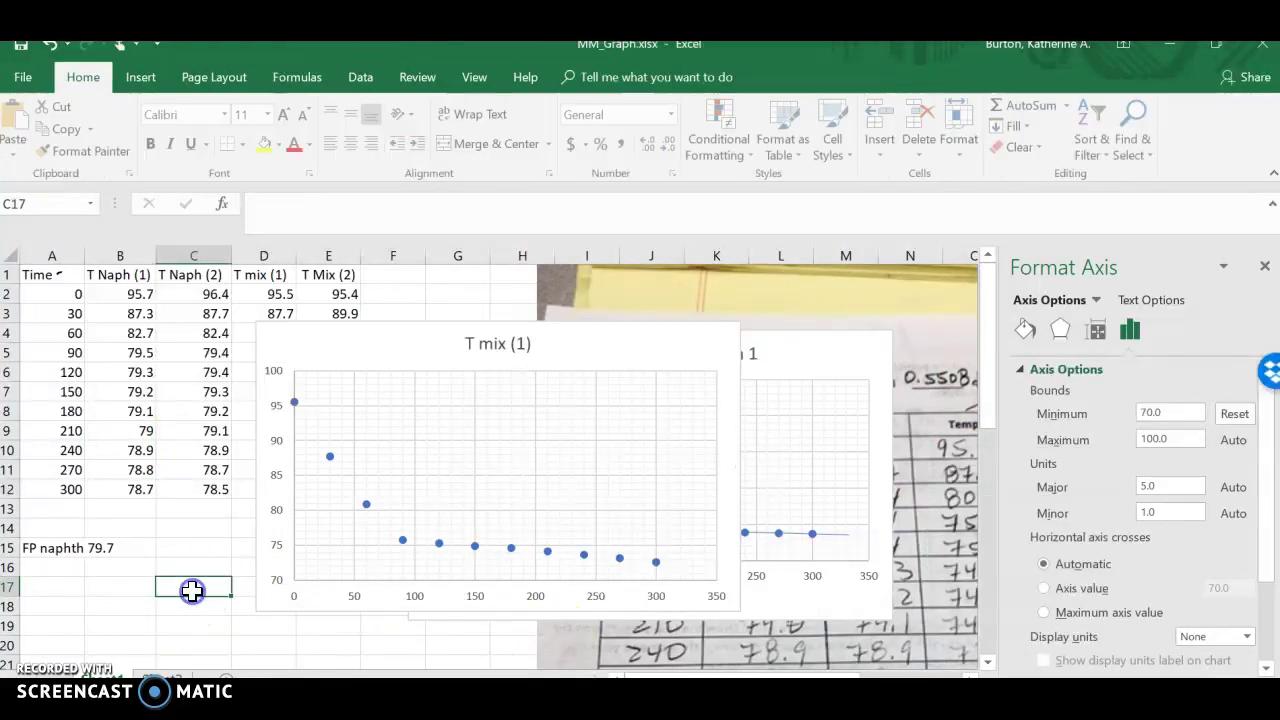
- Draw a straight line along the steep early cooling drop of the T mix (1) graph
{"action": "left_click", "coordinate": [140, 77]}
{"action": "left_click", "coordinate": [310, 106]}
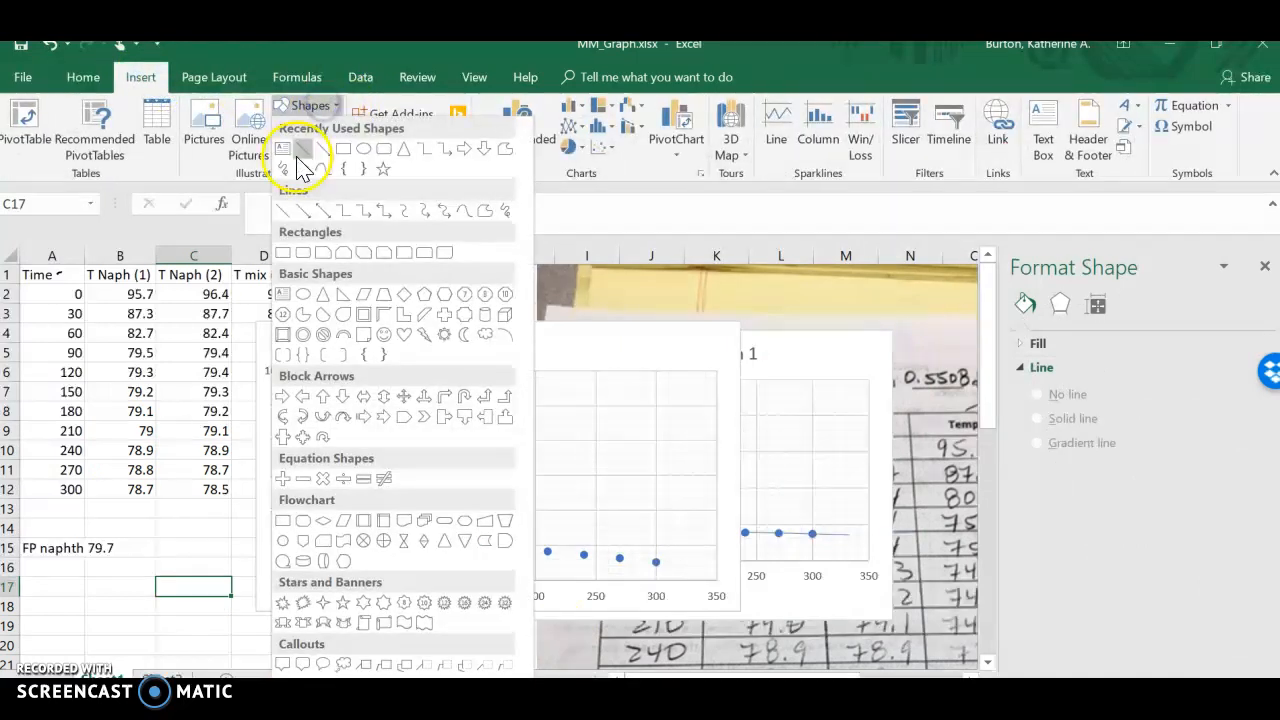
{"action": "left_click", "coordinate": [300, 148]}
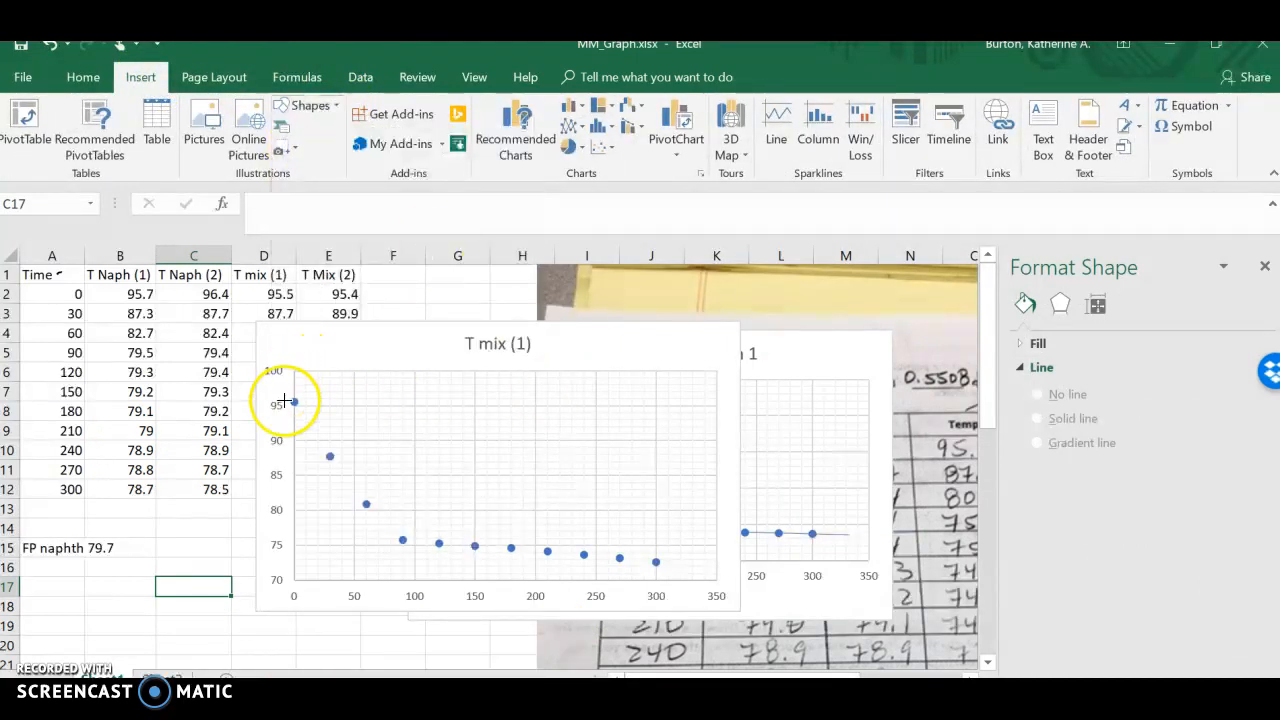
{"action": "mouse_move", "coordinate": [294, 402]}
{"action": "left_mouse_down"}
{"action": "mouse_move", "coordinate": [357, 508]}
{"action": "mouse_move", "coordinate": [414, 565]}
{"action": "left_mouse_up"}
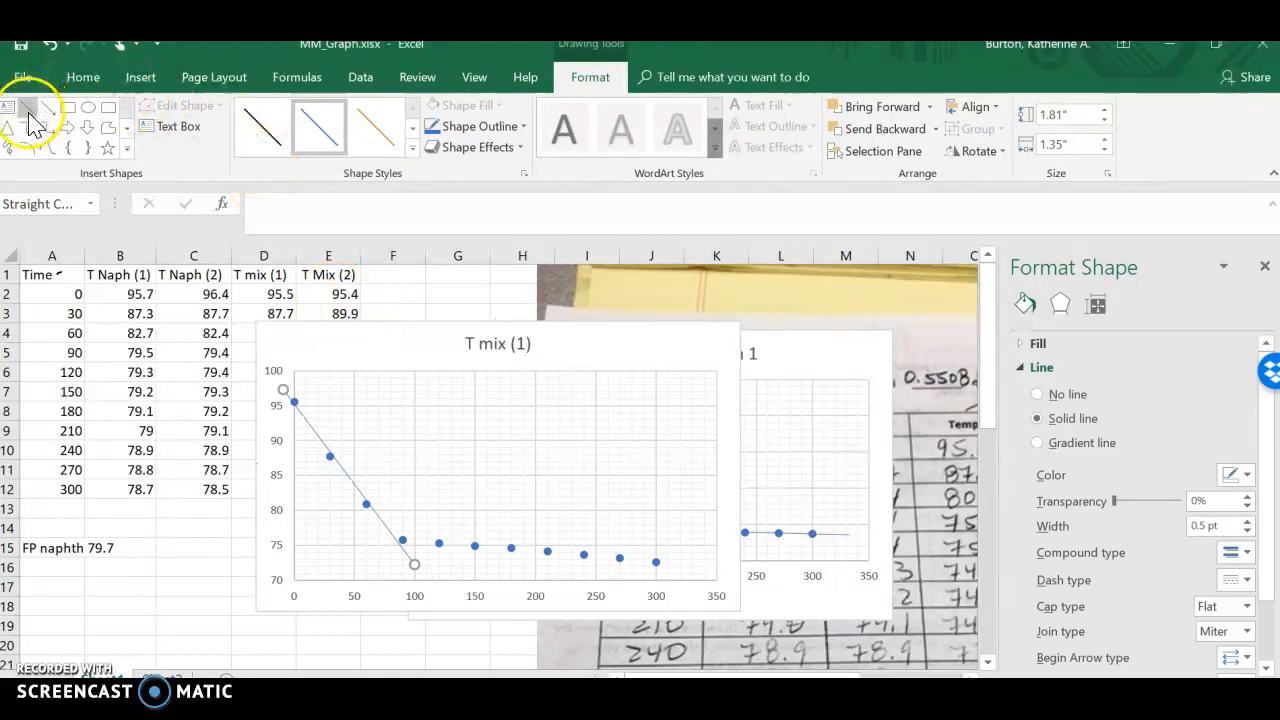
{"action": "left_click", "coordinate": [563, 553]}
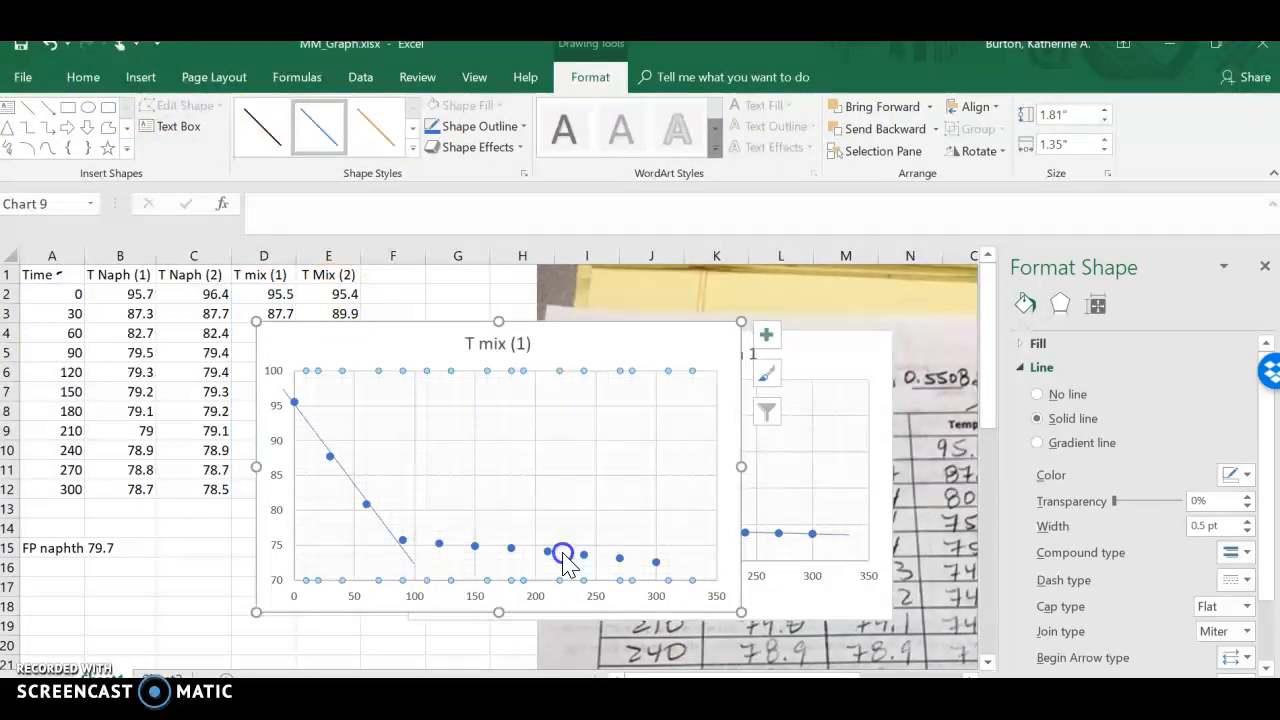
{"action": "left_click", "coordinate": [440, 520]}
- Draw a second straight line along the flattening plateau and adjust its end
{"action": "left_click", "coordinate": [140, 78]}
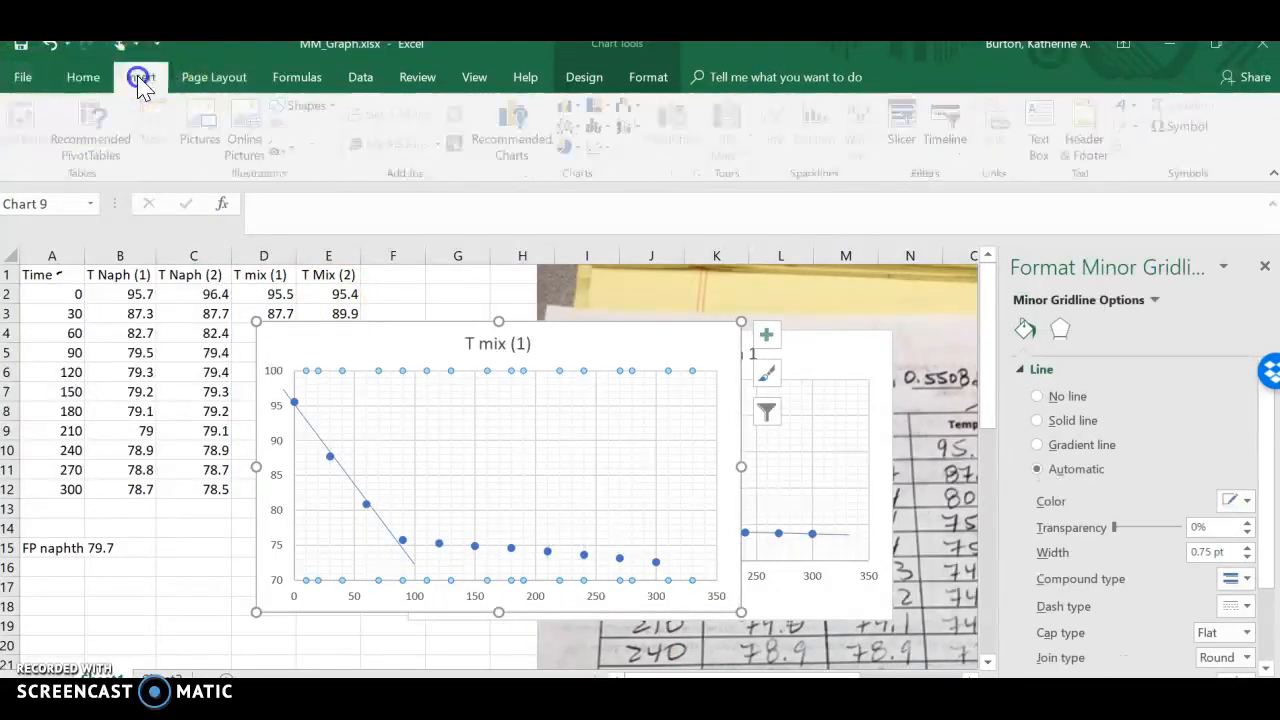
{"action": "left_click", "coordinate": [313, 108]}
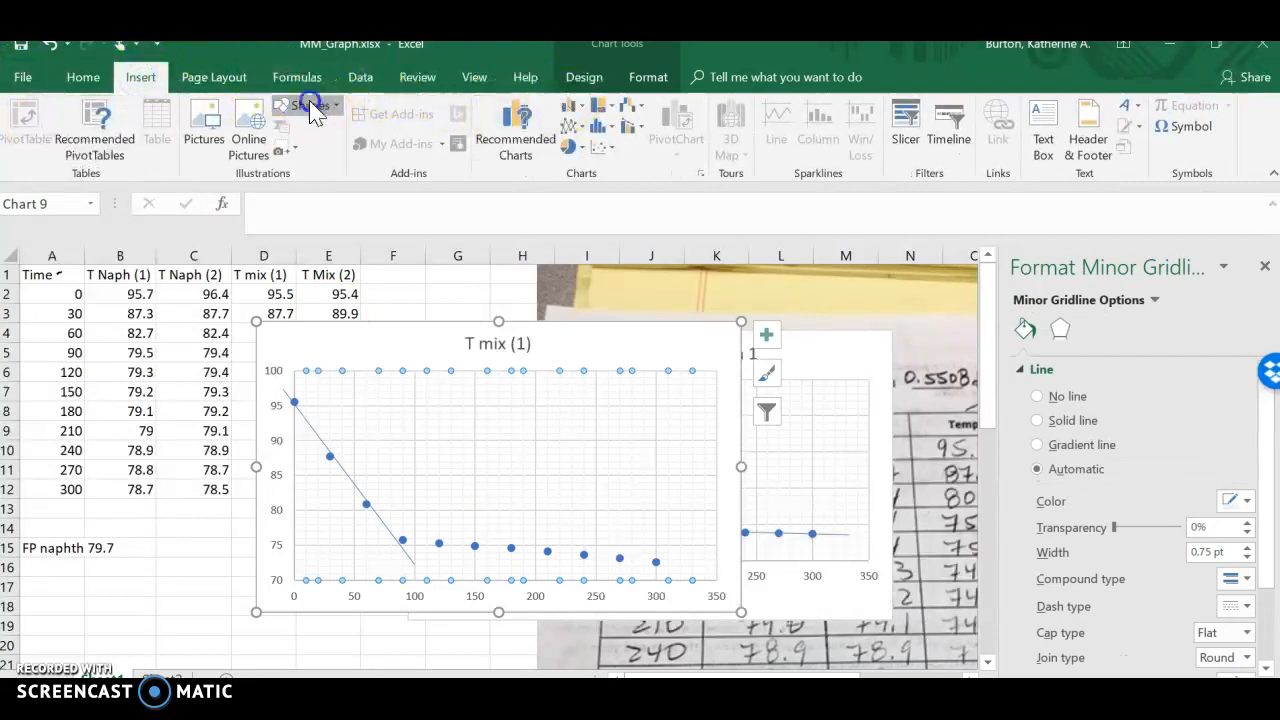
{"action": "left_click", "coordinate": [305, 158]}
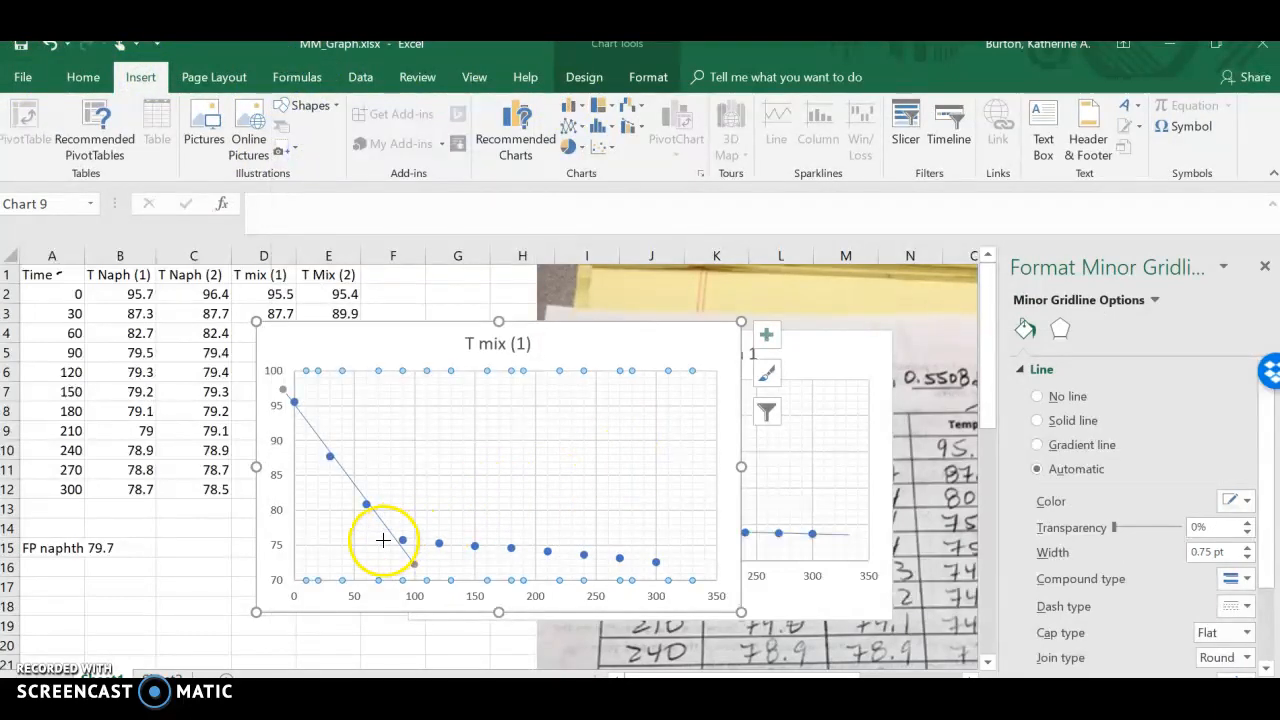
{"action": "left_click_drag", "start_coordinate": [383, 540], "coordinate": [683, 566]}
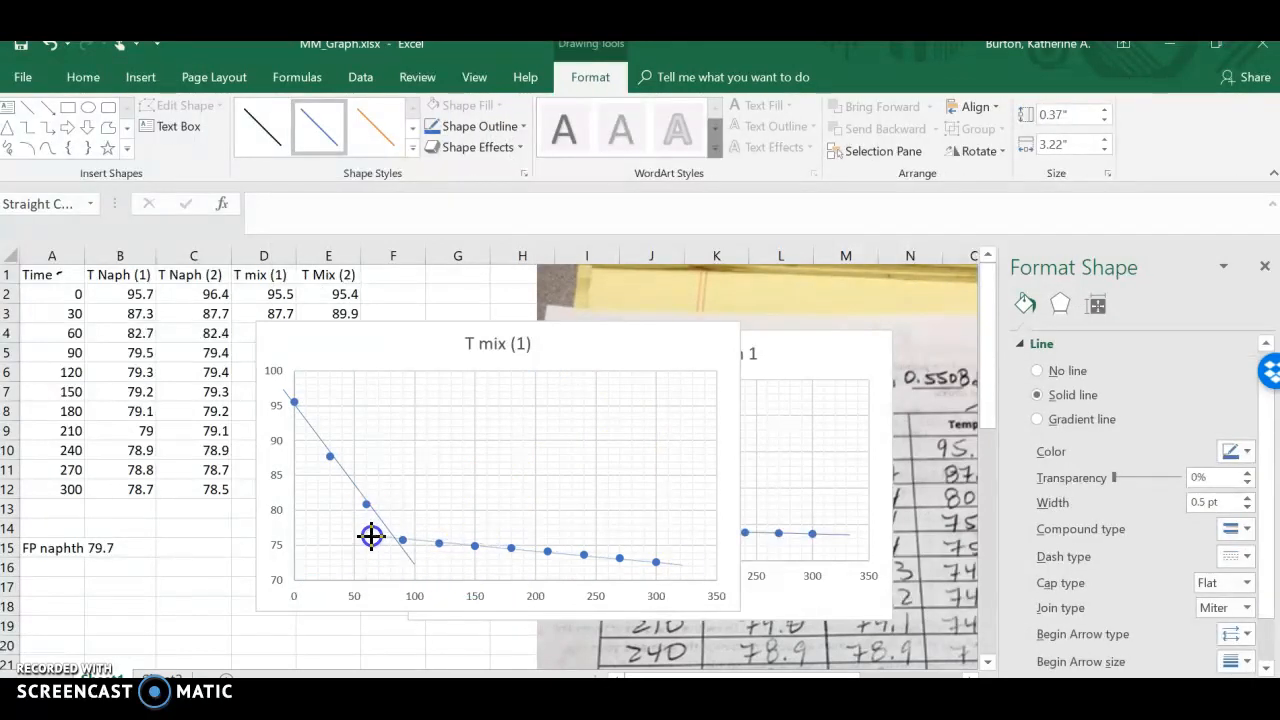
{"action": "left_click_drag", "start_coordinate": [371, 536], "coordinate": [370, 534]}
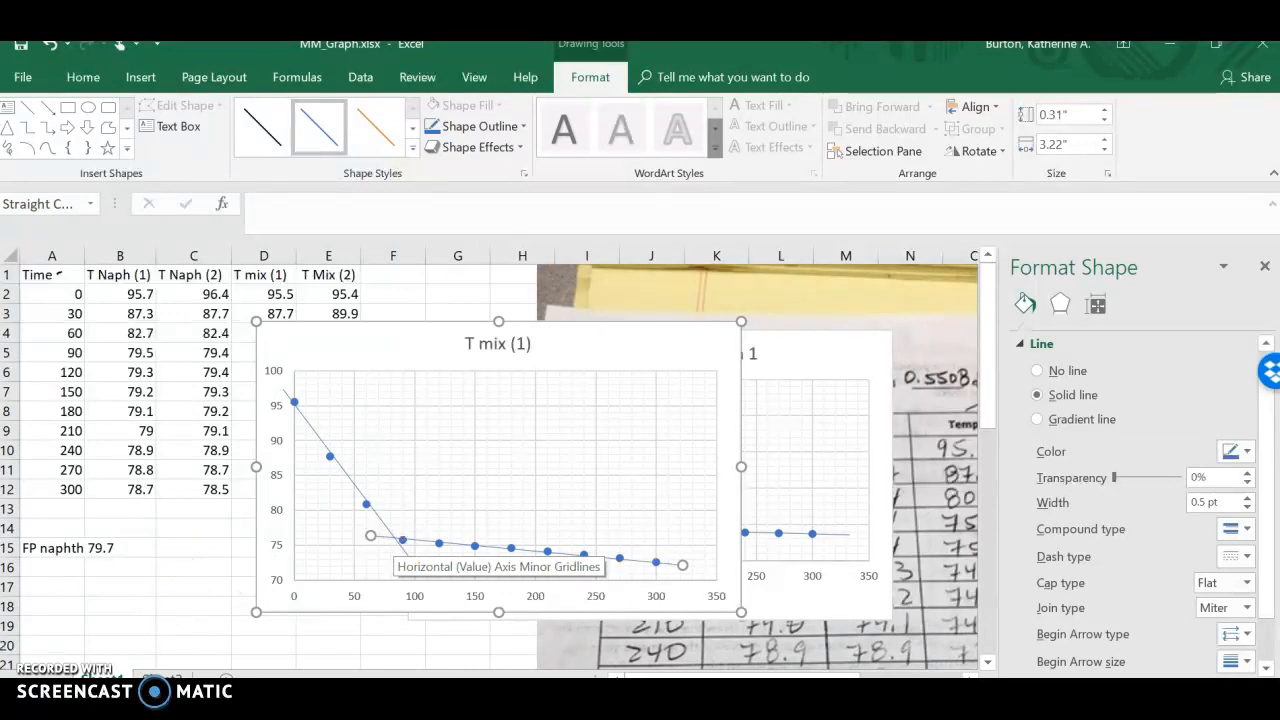
- Enter FP mix = 76.0 in cell A20 beneath the naphthalene freezing point
{"action": "left_click", "coordinate": [43, 642]}
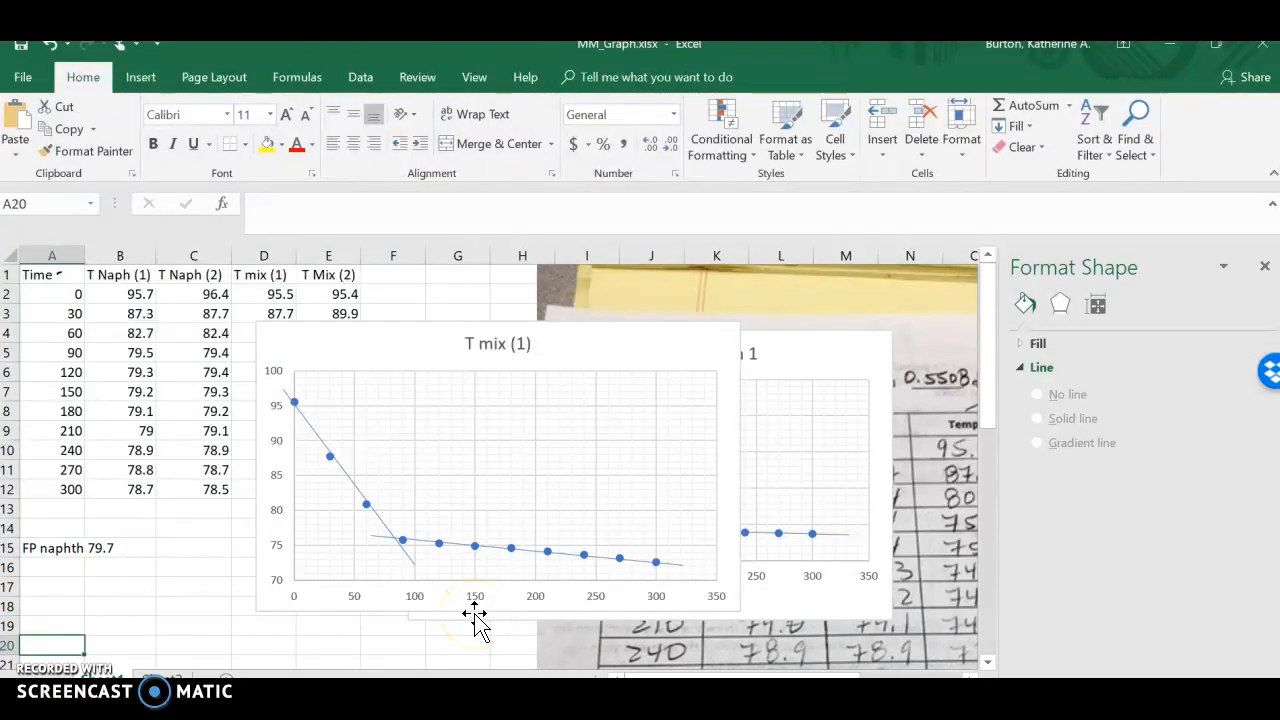
{"action": "type", "text": "FP "}
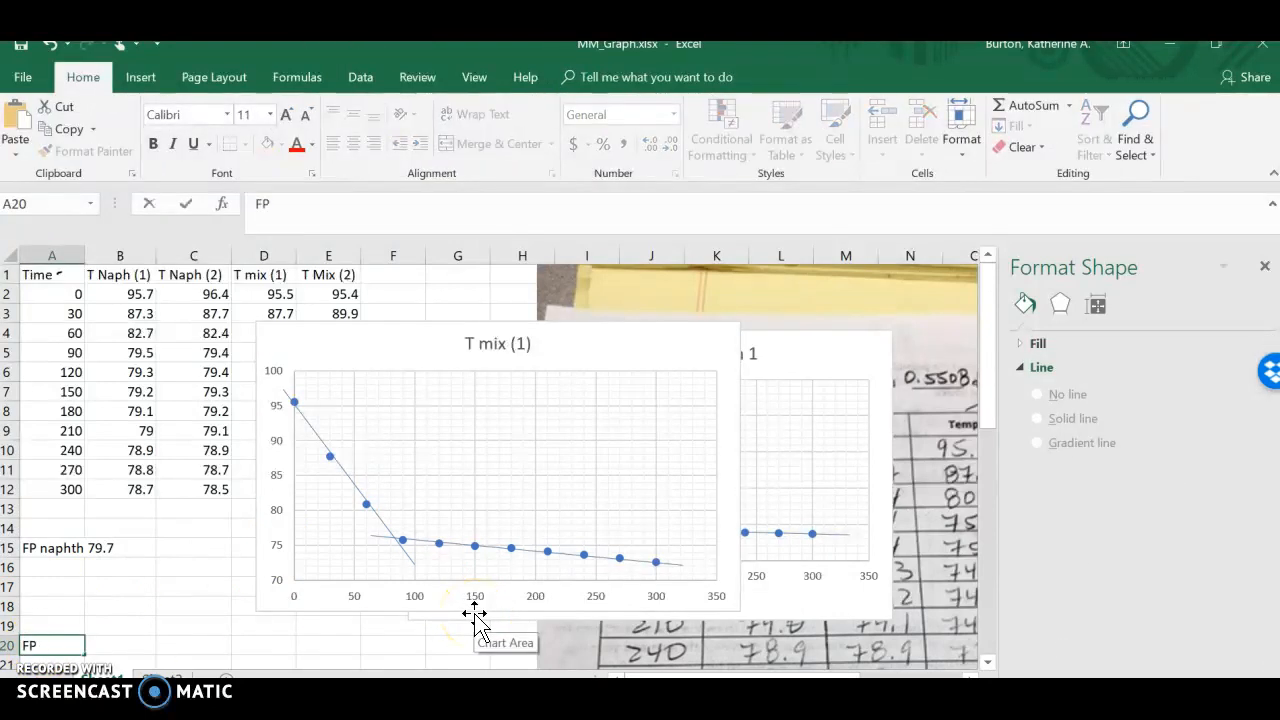
{"action": "type", "text": " -"}
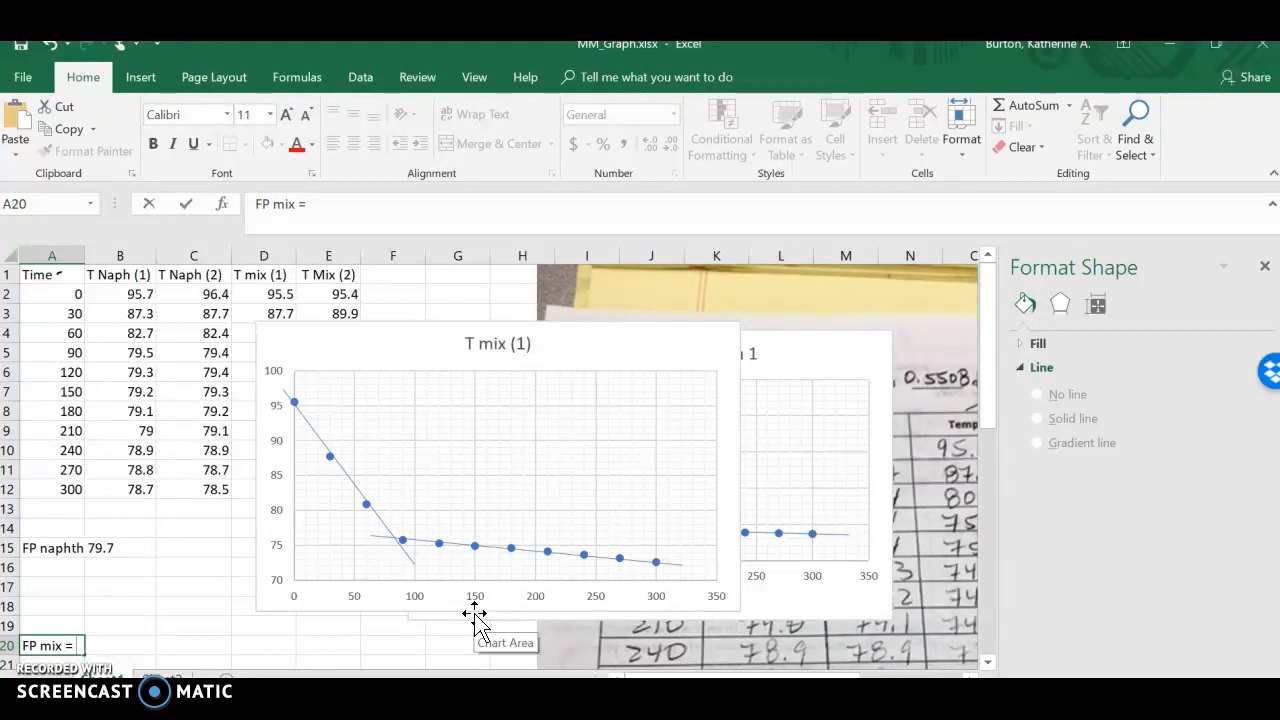
{"action": "type", "text": " 76.0"}
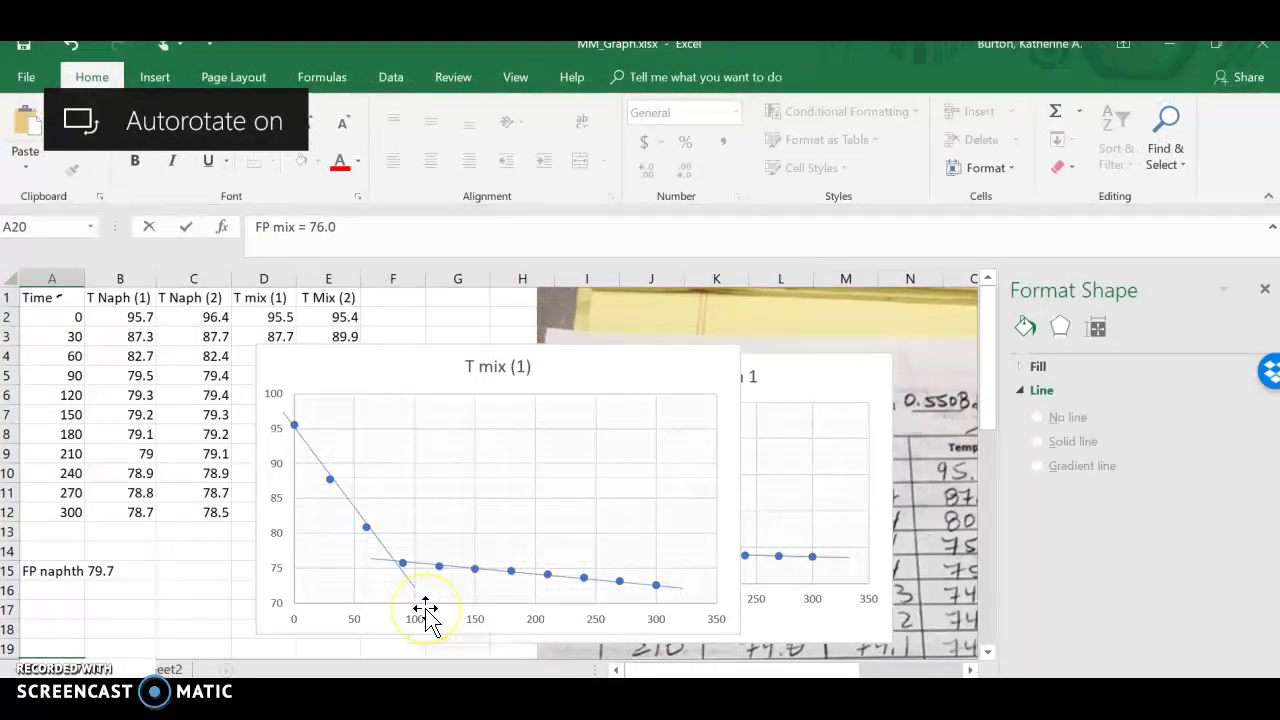
{"action": "left_click", "coordinate": [425, 608]}
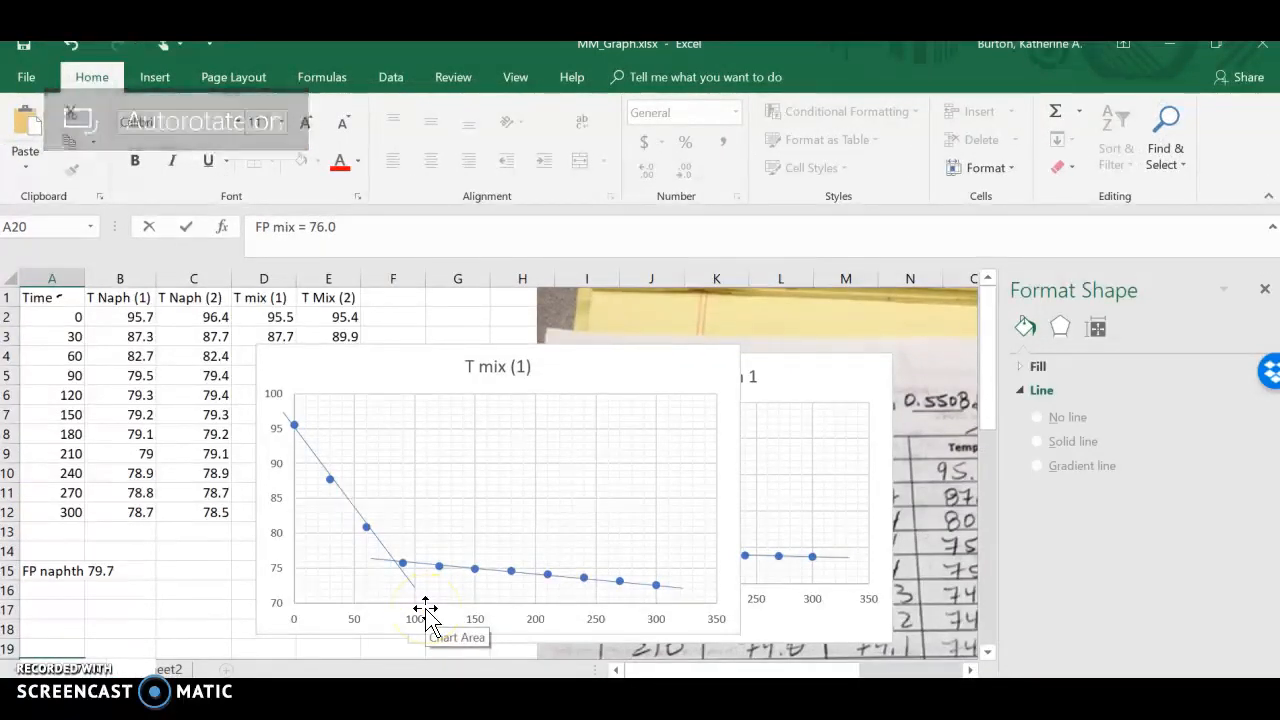
{"action": "scroll", "coordinate": [425, 608], "scroll_direction": "down", "scroll_amount": 2}
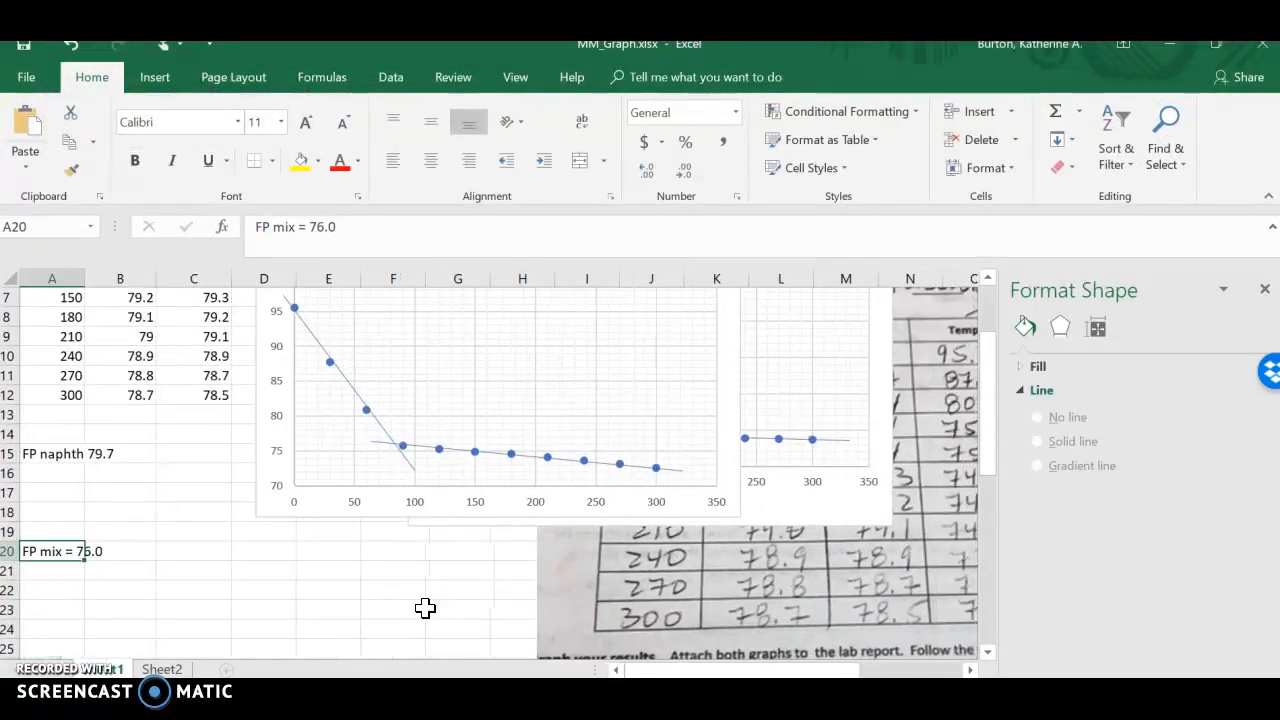
{"action": "scroll", "coordinate": [425, 608], "scroll_direction": "down", "scroll_amount": 2}
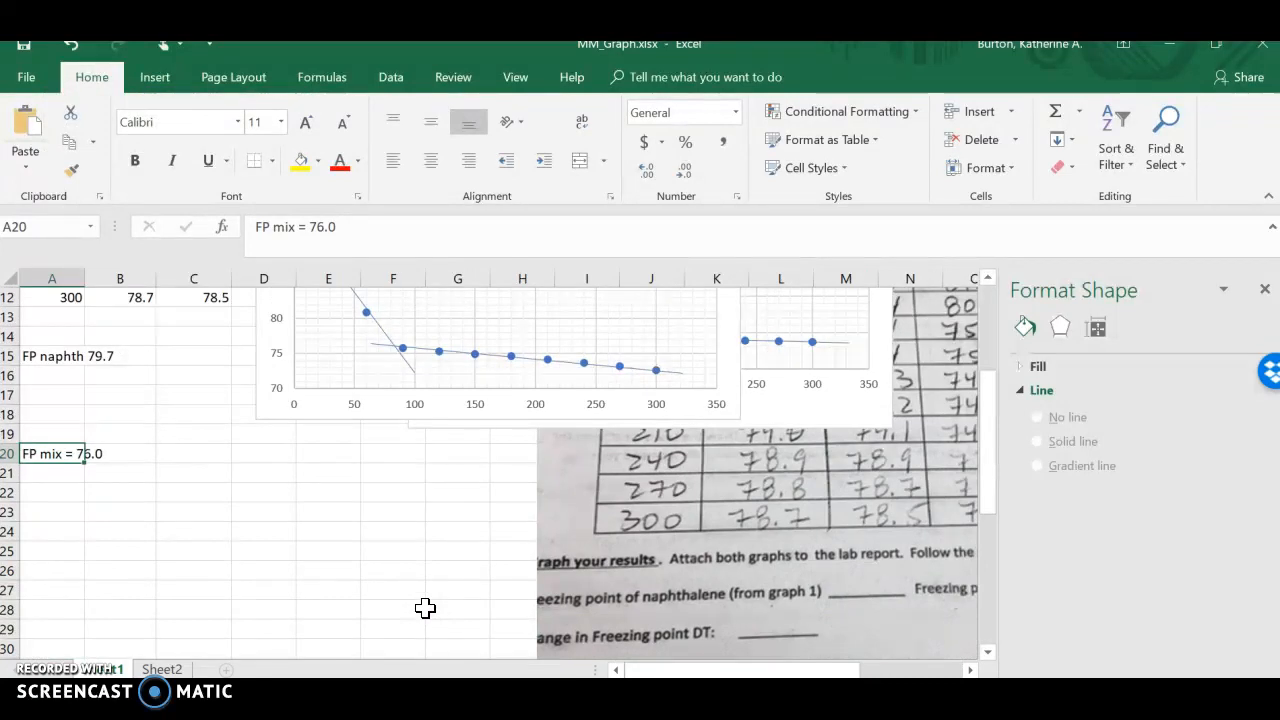
- With a black ink pen, underline 79.7 and handwrite 79.7 − 76.0 = ΔTf below the data
{"action": "left_click", "coordinate": [453, 77]}
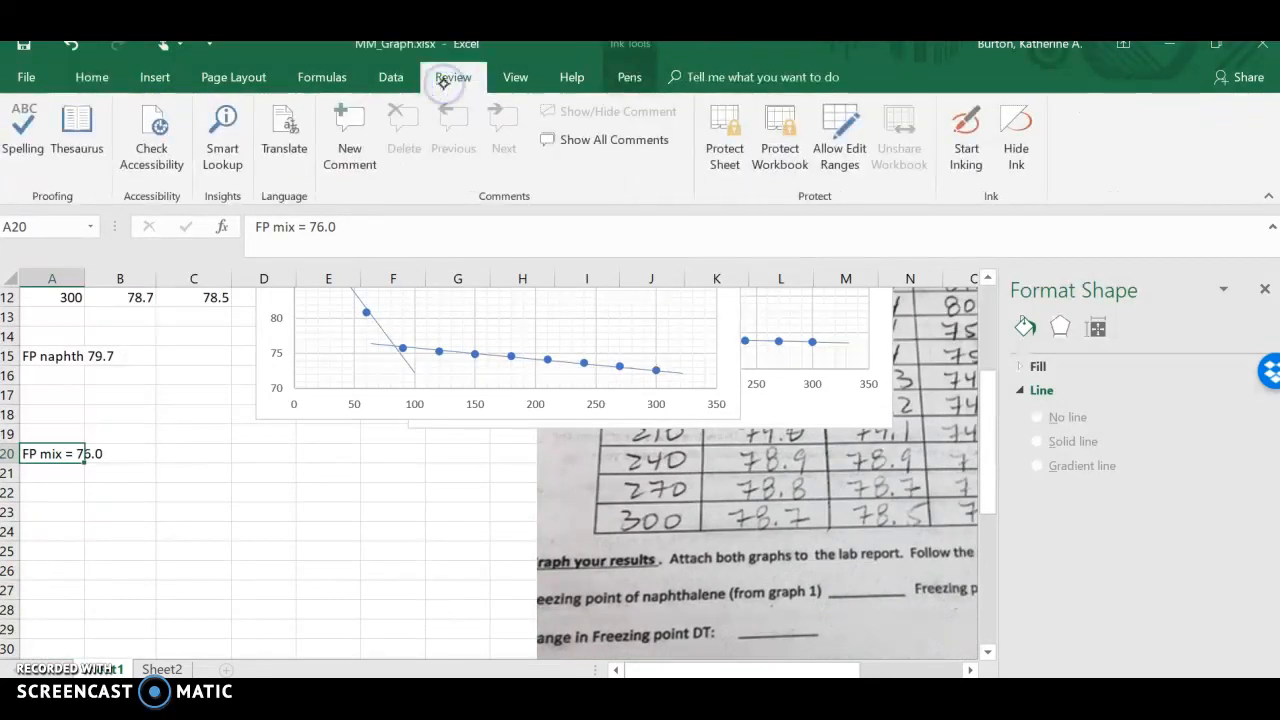
{"action": "left_click", "coordinate": [966, 140]}
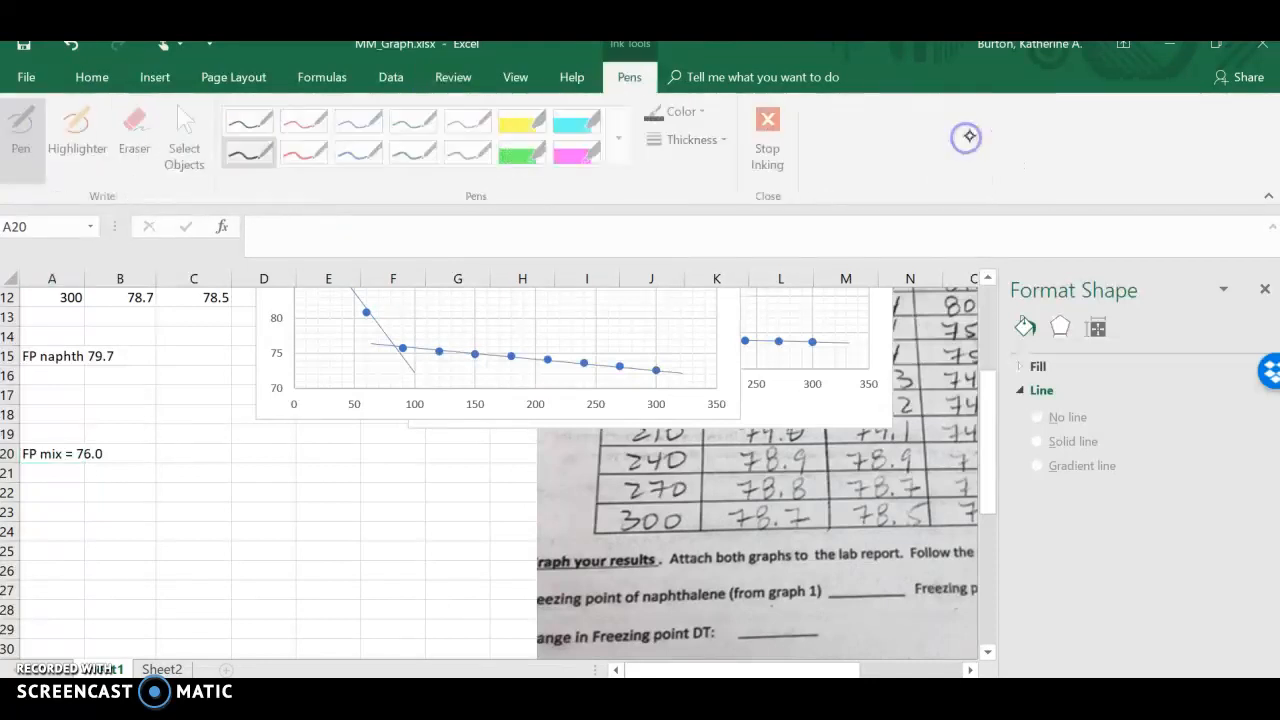
{"action": "left_click", "coordinate": [252, 122]}
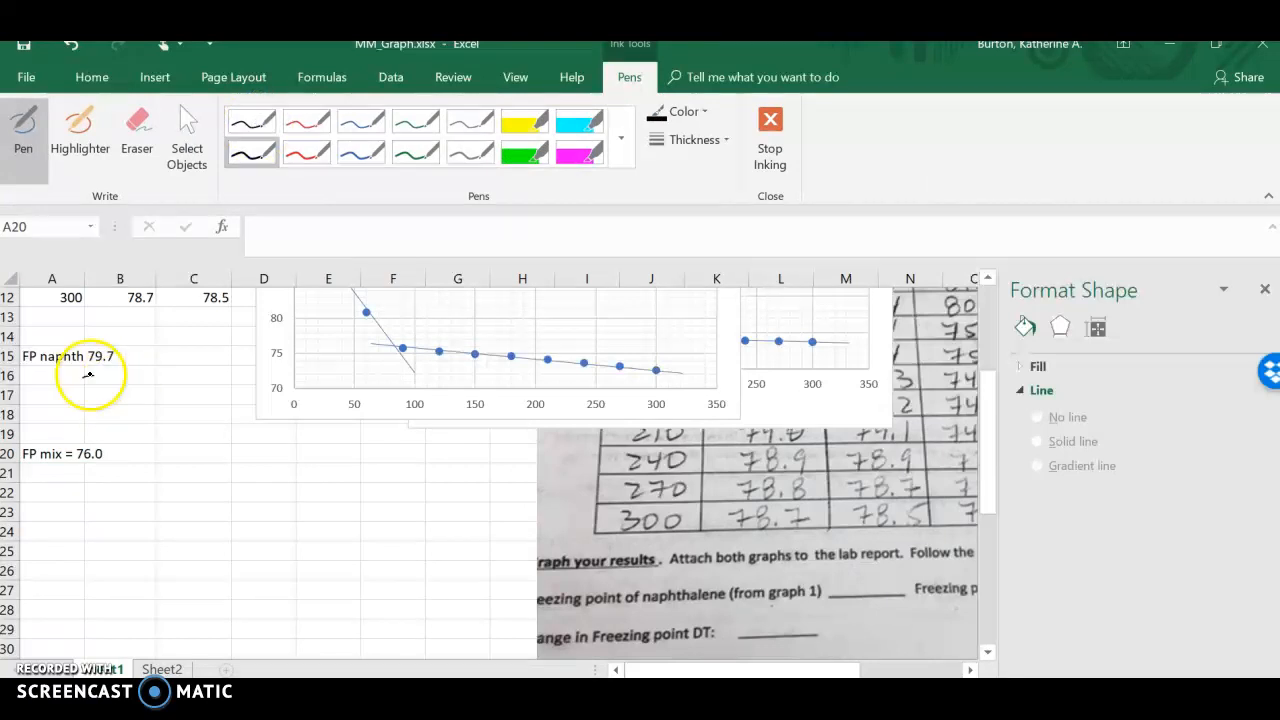
{"action": "left_click_drag", "start_coordinate": [84, 378], "coordinate": [134, 374]}
{"action": "mouse_move", "coordinate": [50, 490]}
{"action": "left_mouse_down"}
{"action": "mouse_move", "coordinate": [66, 520]}
{"action": "mouse_move", "coordinate": [117, 511]}
{"action": "left_mouse_up"}
{"action": "mouse_move", "coordinate": [128, 488]}
{"action": "left_mouse_down"}
{"action": "mouse_move", "coordinate": [140, 518]}
{"action": "mouse_move", "coordinate": [190, 492]}
{"action": "mouse_move", "coordinate": [230, 513]}
{"action": "left_mouse_up"}
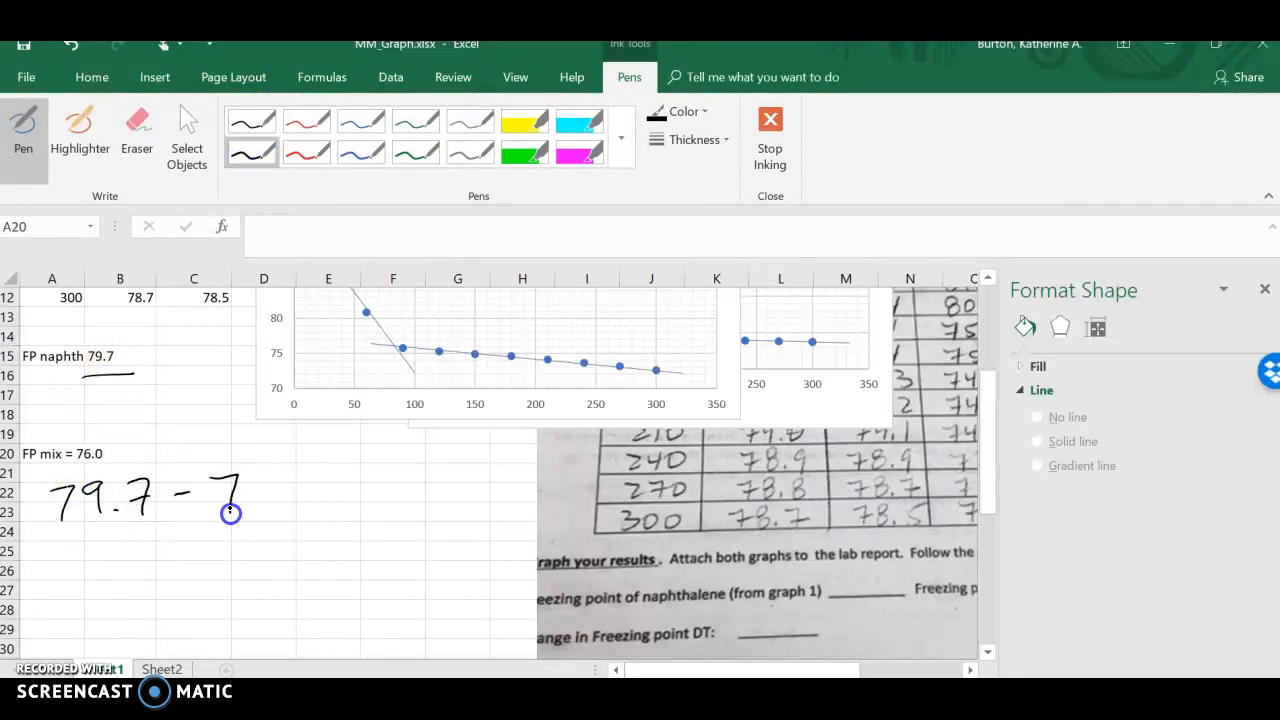
{"action": "mouse_move", "coordinate": [262, 472]}
{"action": "left_mouse_down"}
{"action": "mouse_move", "coordinate": [258, 512]}
{"action": "mouse_move", "coordinate": [364, 480]}
{"action": "left_mouse_up"}
{"action": "left_click_drag", "start_coordinate": [340, 496], "coordinate": [420, 490]}
{"action": "mouse_move", "coordinate": [432, 465]}
{"action": "left_mouse_down"}
{"action": "mouse_move", "coordinate": [462, 462]}
{"action": "mouse_move", "coordinate": [450, 498]}
{"action": "mouse_move", "coordinate": [468, 498]}
{"action": "left_mouse_up"}
{"action": "left_click_drag", "start_coordinate": [456, 485], "coordinate": [484, 484]}
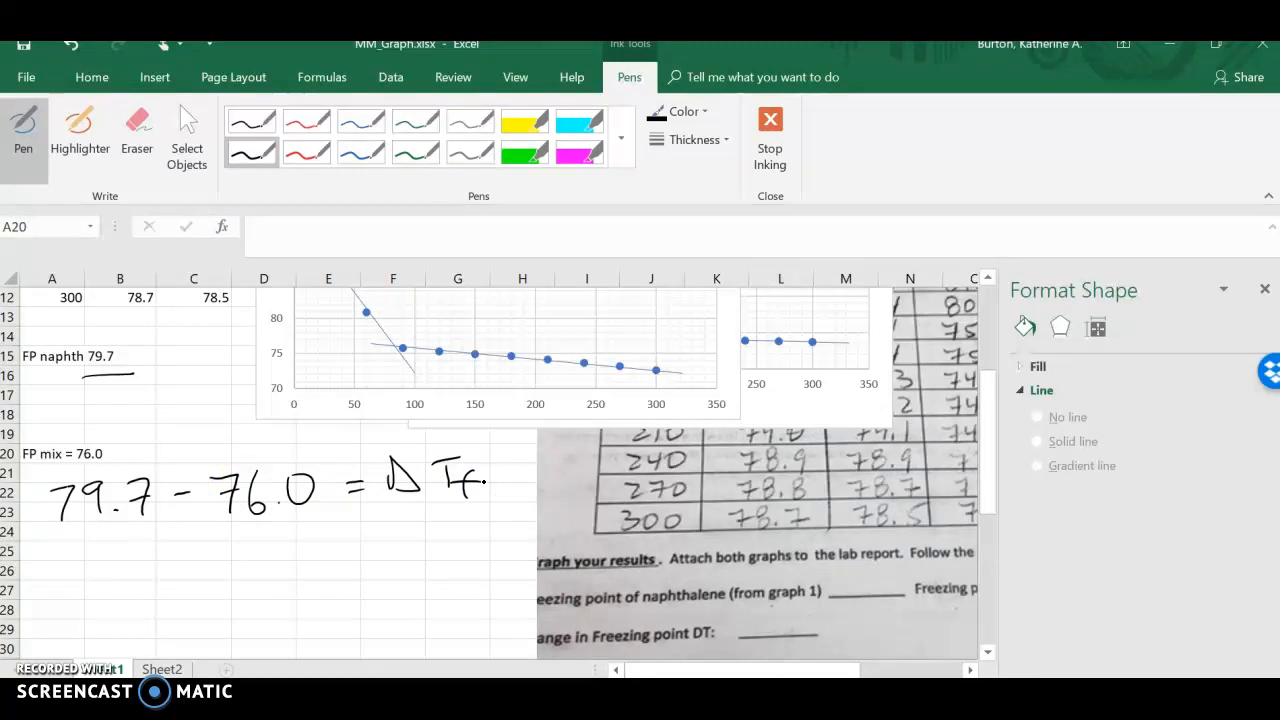
- Handwrite 3.7°C = i m Kf beneath it, then stop inking
{"action": "mouse_move", "coordinate": [110, 562]}
{"action": "left_mouse_down"}
{"action": "mouse_move", "coordinate": [118, 598]}
{"action": "mouse_move", "coordinate": [174, 576]}
{"action": "mouse_move", "coordinate": [157, 590]}
{"action": "mouse_move", "coordinate": [188, 598]}
{"action": "left_mouse_up"}
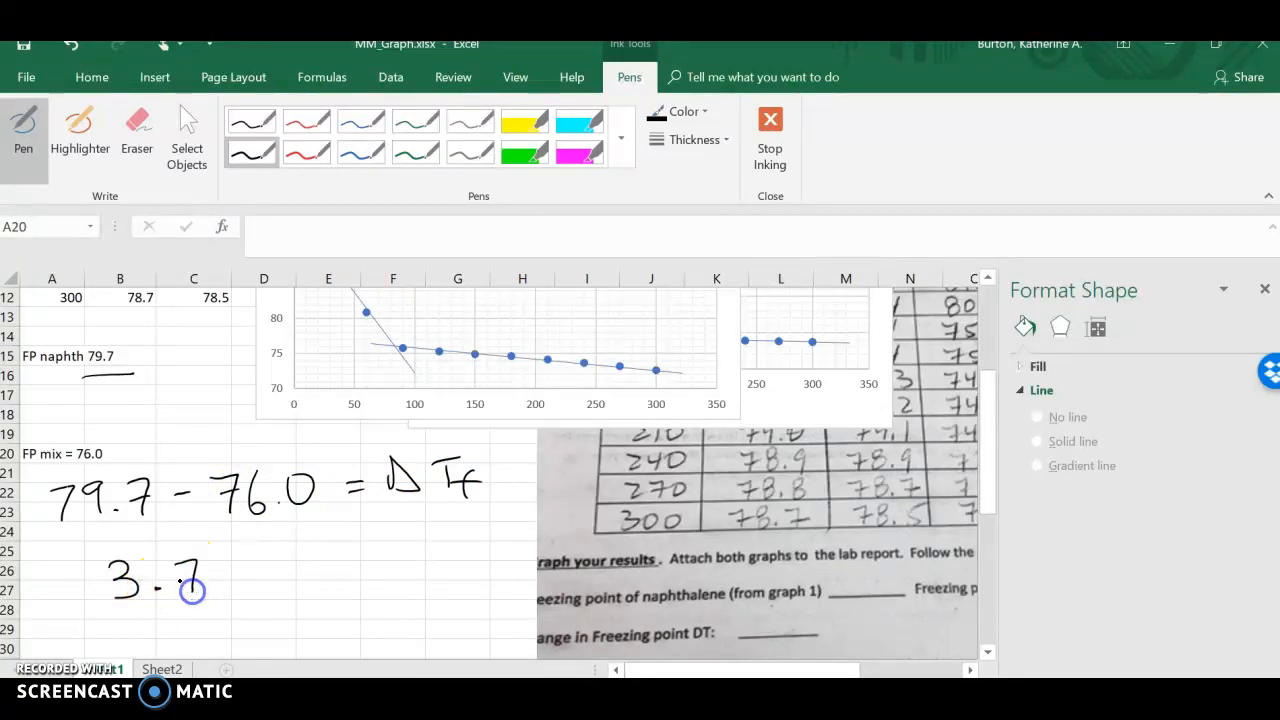
{"action": "mouse_move", "coordinate": [212, 552]}
{"action": "left_mouse_down"}
{"action": "mouse_move", "coordinate": [265, 590]}
{"action": "mouse_move", "coordinate": [300, 578]}
{"action": "left_mouse_up"}
{"action": "mouse_move", "coordinate": [332, 558]}
{"action": "left_mouse_down"}
{"action": "mouse_move", "coordinate": [334, 570]}
{"action": "mouse_move", "coordinate": [415, 548]}
{"action": "mouse_move", "coordinate": [440, 556]}
{"action": "left_mouse_up"}
{"action": "mouse_move", "coordinate": [470, 530]}
{"action": "left_mouse_down"}
{"action": "mouse_move", "coordinate": [455, 572]}
{"action": "mouse_move", "coordinate": [475, 548]}
{"action": "left_mouse_up"}
{"action": "left_click_drag", "start_coordinate": [309, 340], "coordinate": [314, 290]}
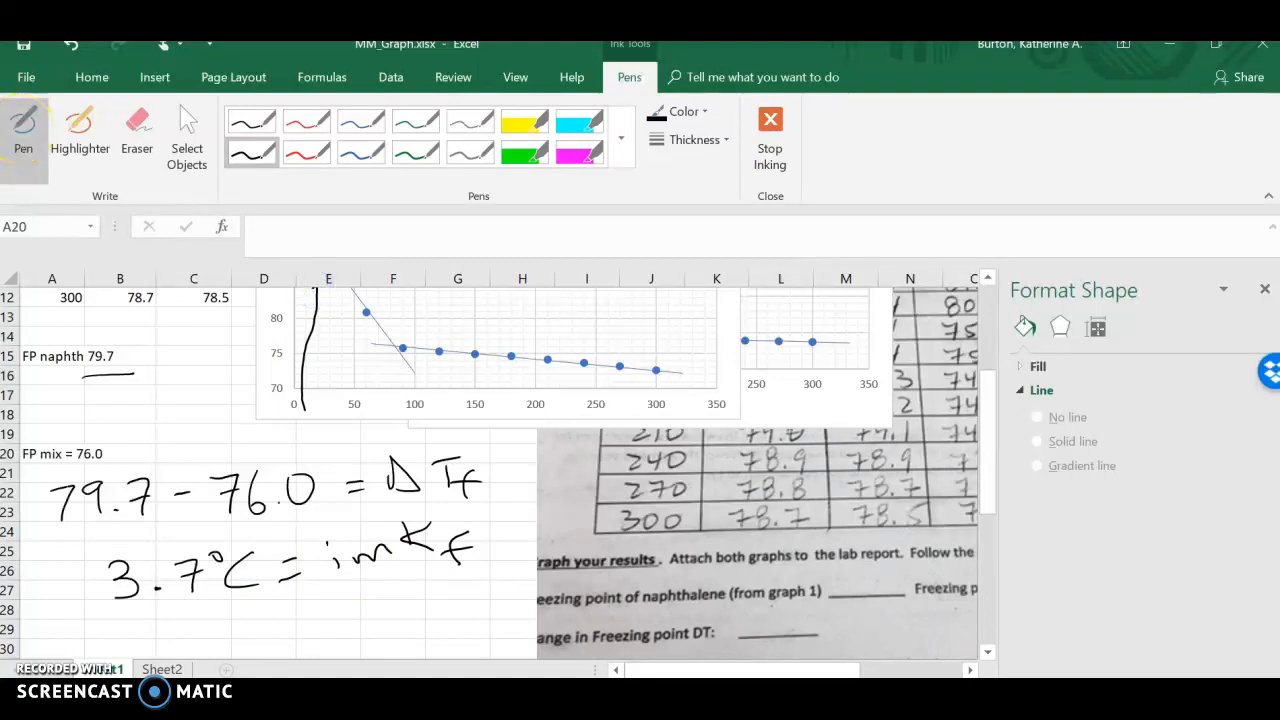
{"action": "left_click", "coordinate": [91, 77]}
{"action": "scroll", "coordinate": [490, 470], "scroll_direction": "down", "scroll_amount": 3}
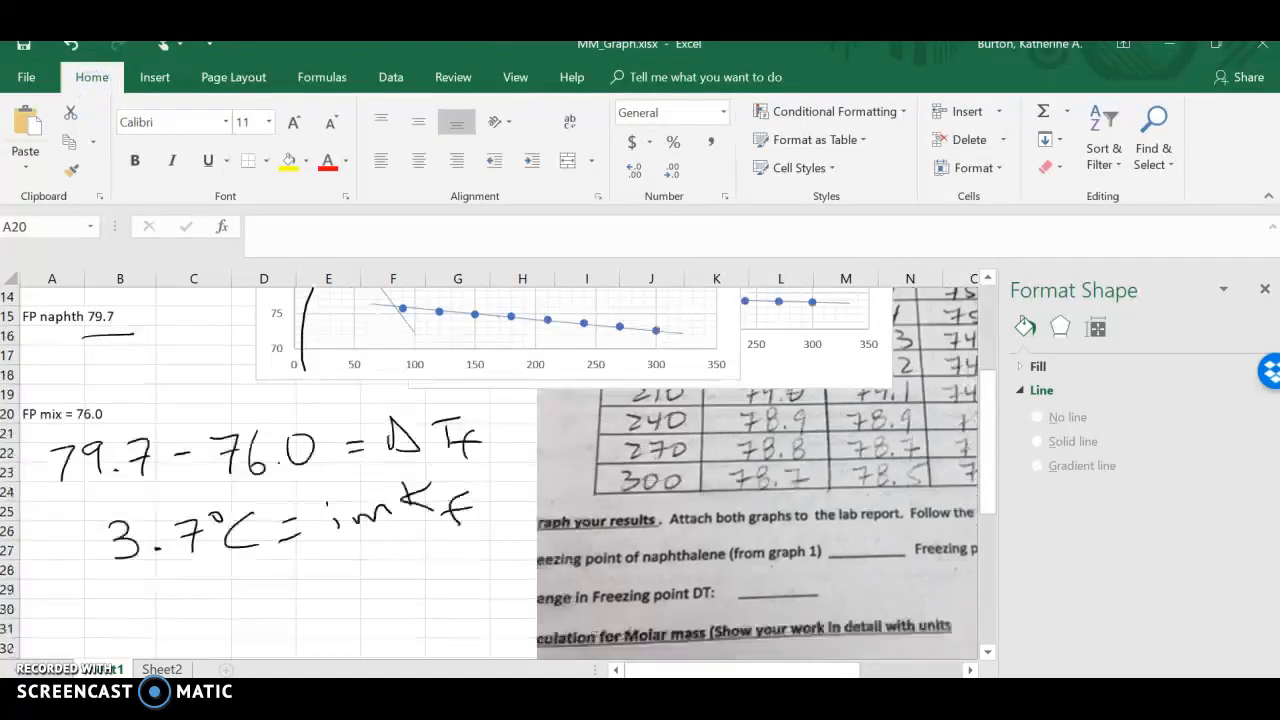
{"action": "scroll", "coordinate": [490, 470], "scroll_direction": "up", "scroll_amount": 1}
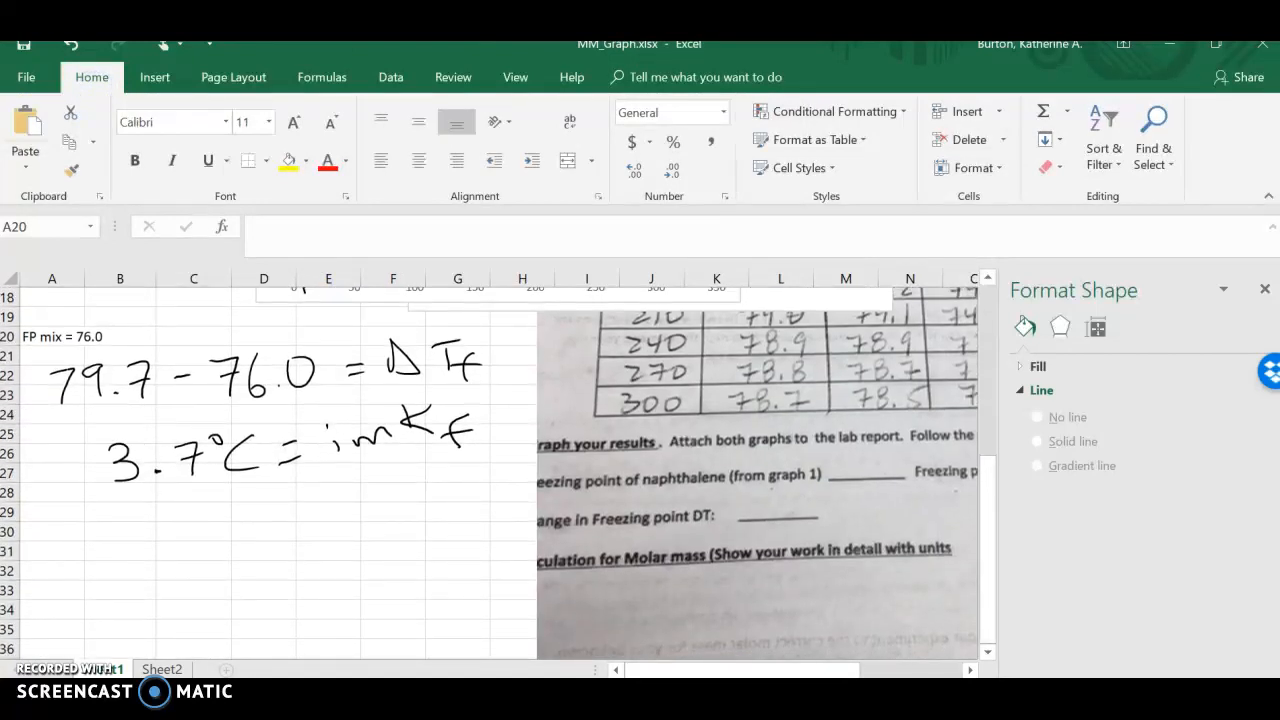
- Ink i = 1 and Kf = 6.81°C/molal below the equation, undoing a mistaken stroke
{"action": "left_click", "coordinate": [315, 460]}
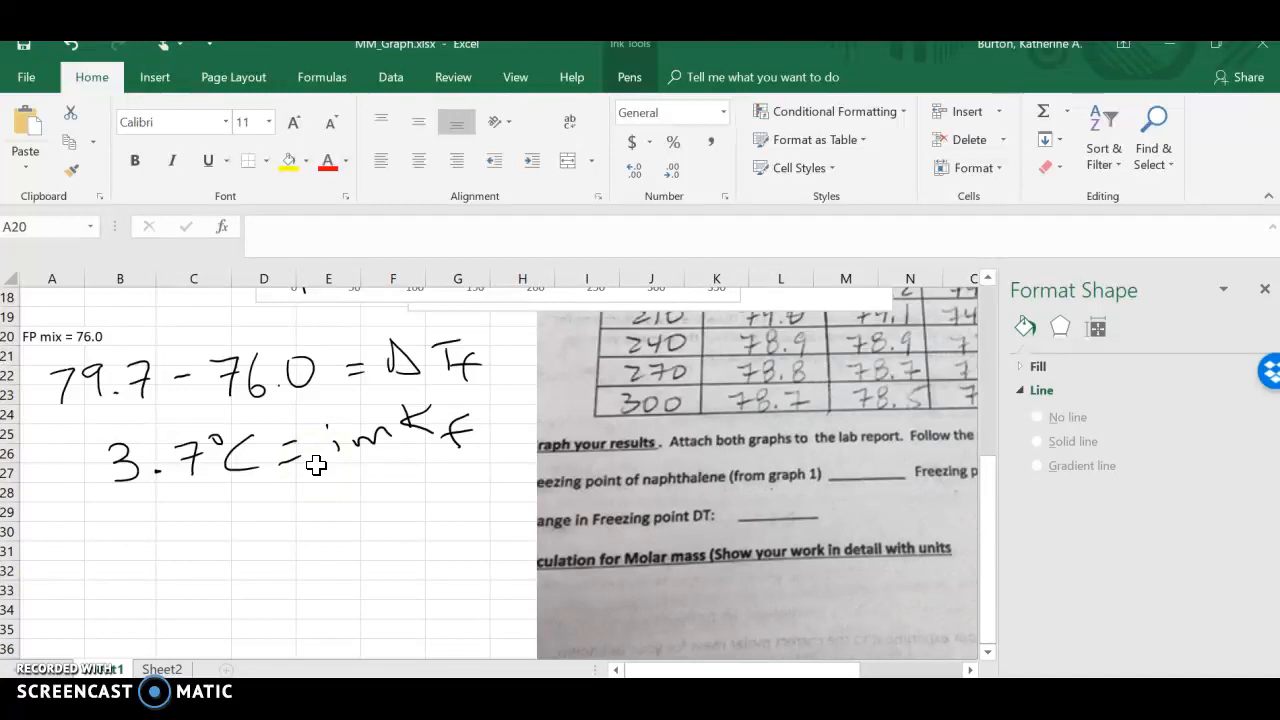
{"action": "left_click", "coordinate": [629, 77]}
{"action": "left_click", "coordinate": [23, 135]}
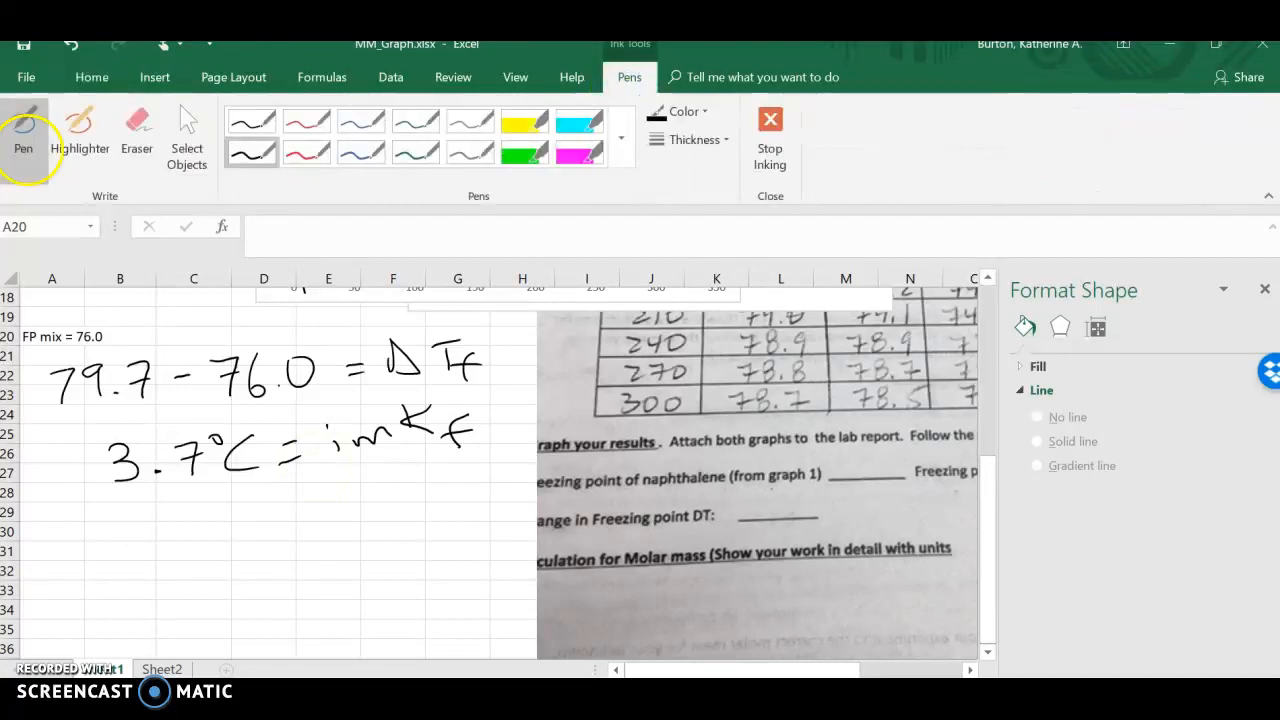
{"action": "mouse_move", "coordinate": [335, 482]}
{"action": "left_mouse_down"}
{"action": "mouse_move", "coordinate": [340, 505]}
{"action": "mouse_move", "coordinate": [375, 485]}
{"action": "mouse_move", "coordinate": [378, 496]}
{"action": "mouse_move", "coordinate": [410, 490]}
{"action": "left_mouse_up"}
{"action": "mouse_move", "coordinate": [350, 518]}
{"action": "left_mouse_down"}
{"action": "mouse_move", "coordinate": [368, 545]}
{"action": "mouse_move", "coordinate": [392, 548]}
{"action": "left_mouse_up"}
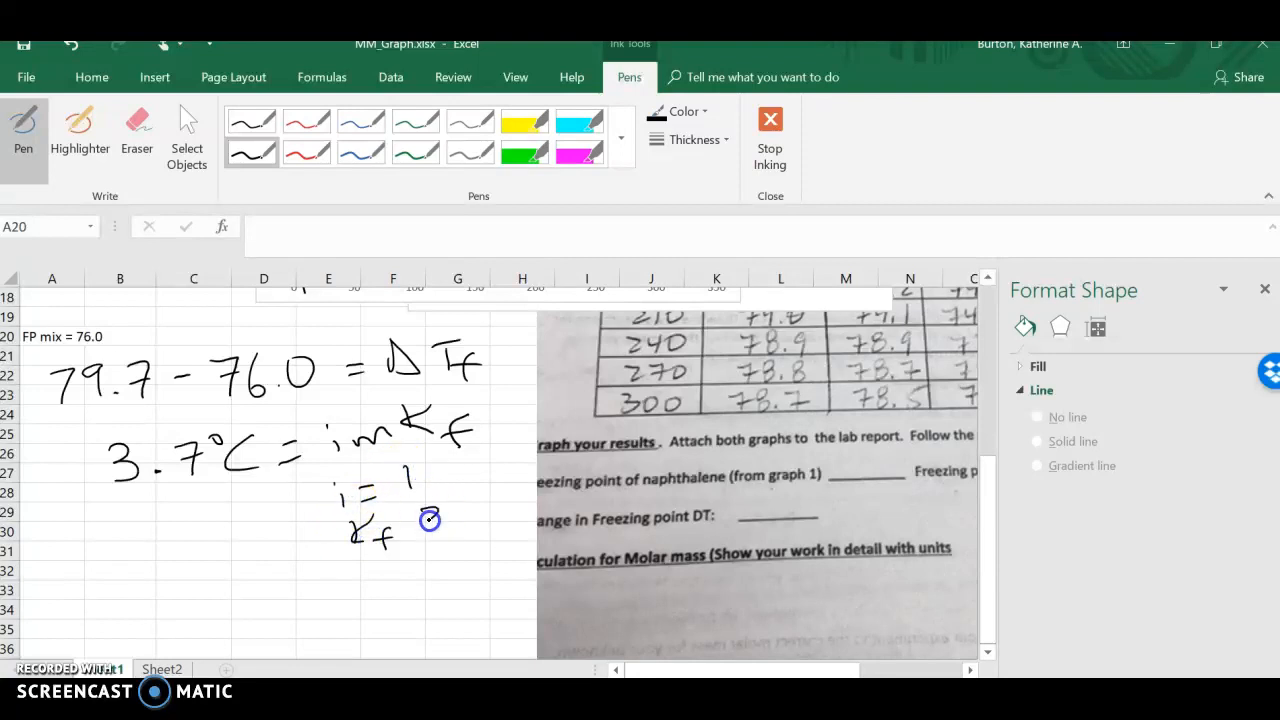
{"action": "key", "text": "ctrl+z"}
{"action": "mouse_move", "coordinate": [436, 493]}
{"action": "left_mouse_down"}
{"action": "mouse_move", "coordinate": [432, 522]}
{"action": "mouse_move", "coordinate": [455, 526]}
{"action": "mouse_move", "coordinate": [545, 505]}
{"action": "left_mouse_up"}
{"action": "mouse_move", "coordinate": [484, 535]}
{"action": "left_mouse_down"}
{"action": "mouse_move", "coordinate": [575, 518]}
{"action": "mouse_move", "coordinate": [515, 560]}
{"action": "mouse_move", "coordinate": [573, 550]}
{"action": "left_mouse_up"}
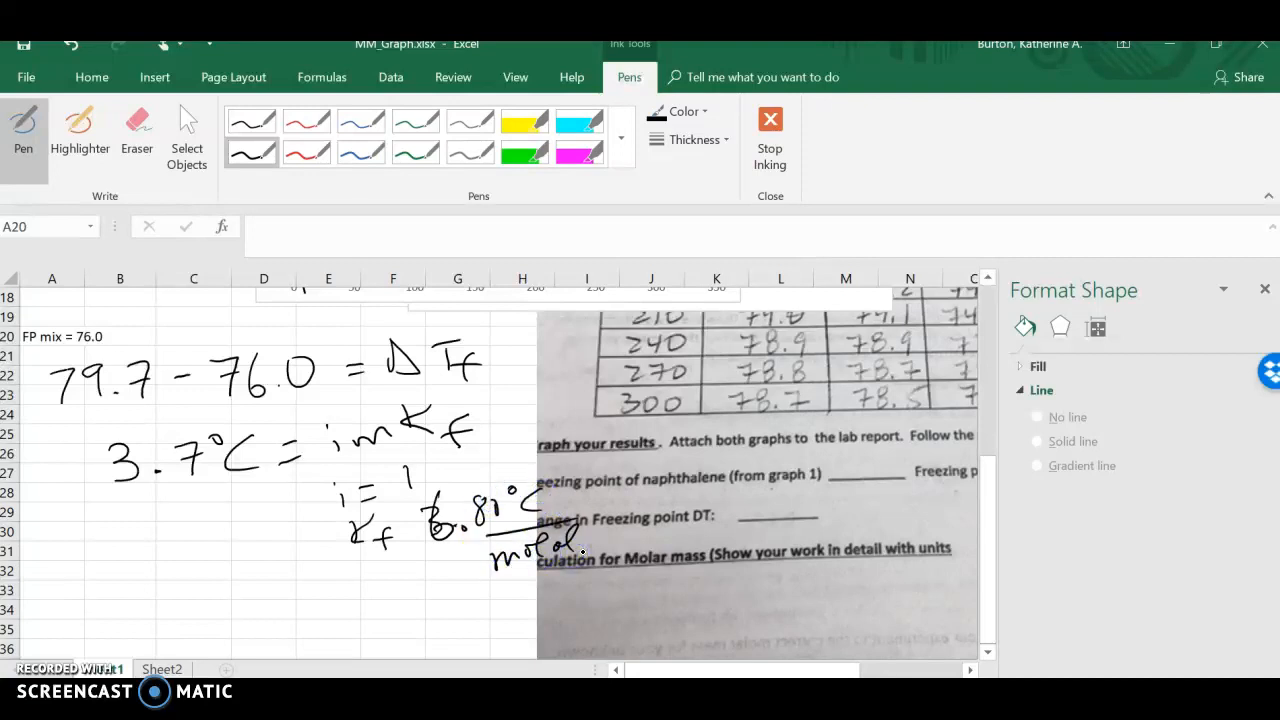
- Write 3.7 = moles solute with a fraction line drawn underneath
{"action": "mouse_move", "coordinate": [42, 580]}
{"action": "left_mouse_down"}
{"action": "mouse_move", "coordinate": [58, 612]}
{"action": "mouse_move", "coordinate": [108, 615]}
{"action": "mouse_move", "coordinate": [145, 592]}
{"action": "left_mouse_up"}
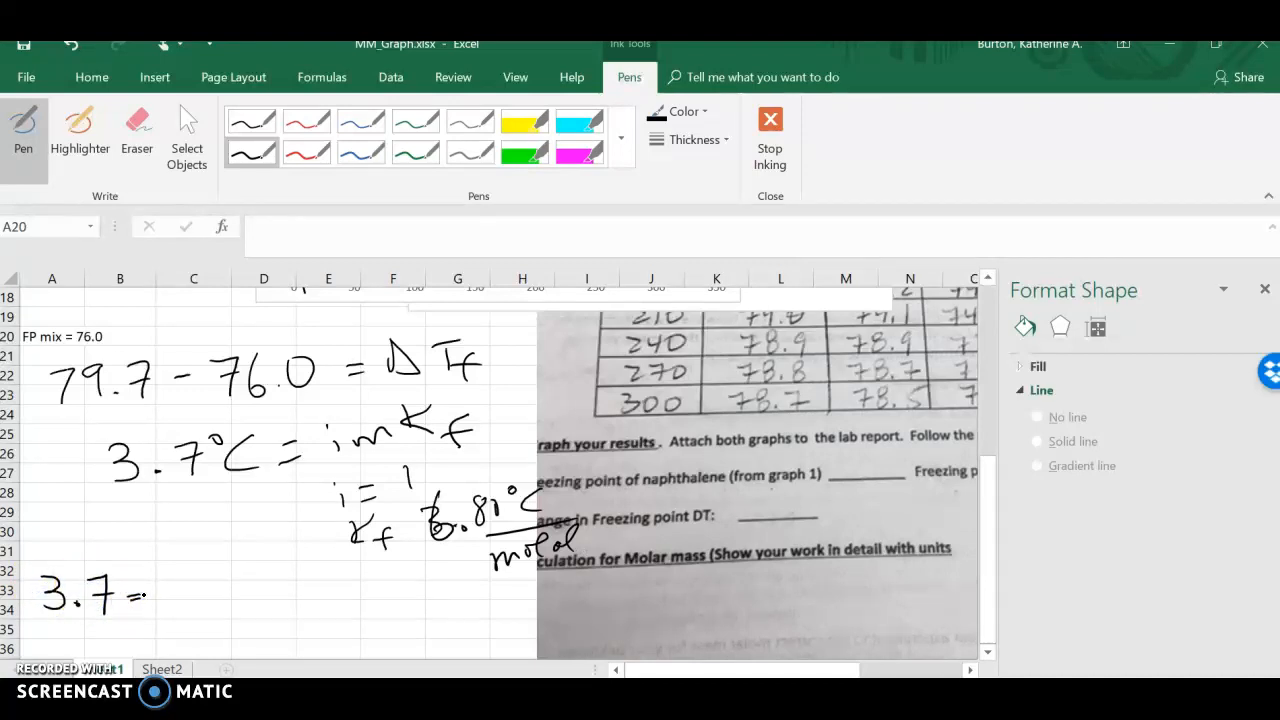
{"action": "left_click_drag", "start_coordinate": [168, 590], "coordinate": [180, 582]}
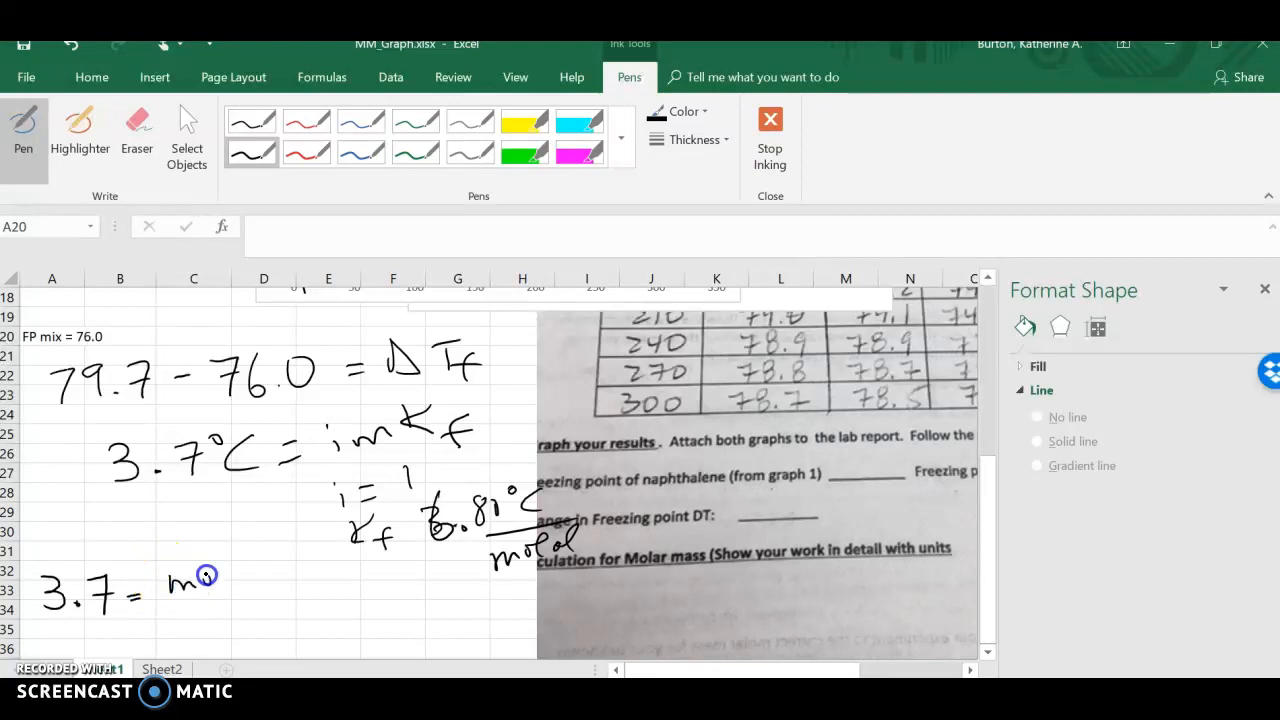
{"action": "mouse_move", "coordinate": [292, 572]}
{"action": "left_mouse_down"}
{"action": "mouse_move", "coordinate": [318, 590]}
{"action": "mouse_move", "coordinate": [398, 595]}
{"action": "mouse_move", "coordinate": [388, 574]}
{"action": "left_mouse_up"}
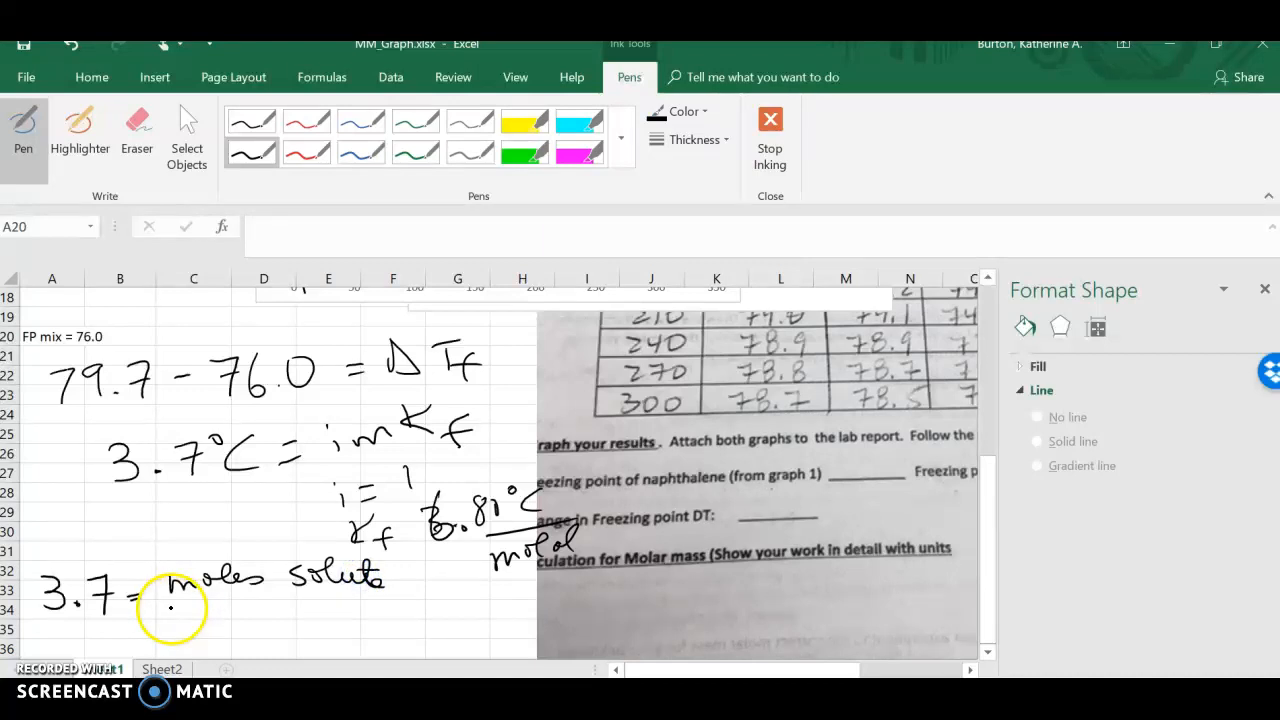
{"action": "left_click_drag", "start_coordinate": [165, 608], "coordinate": [420, 600]}
{"action": "left_click", "coordinate": [188, 622]}
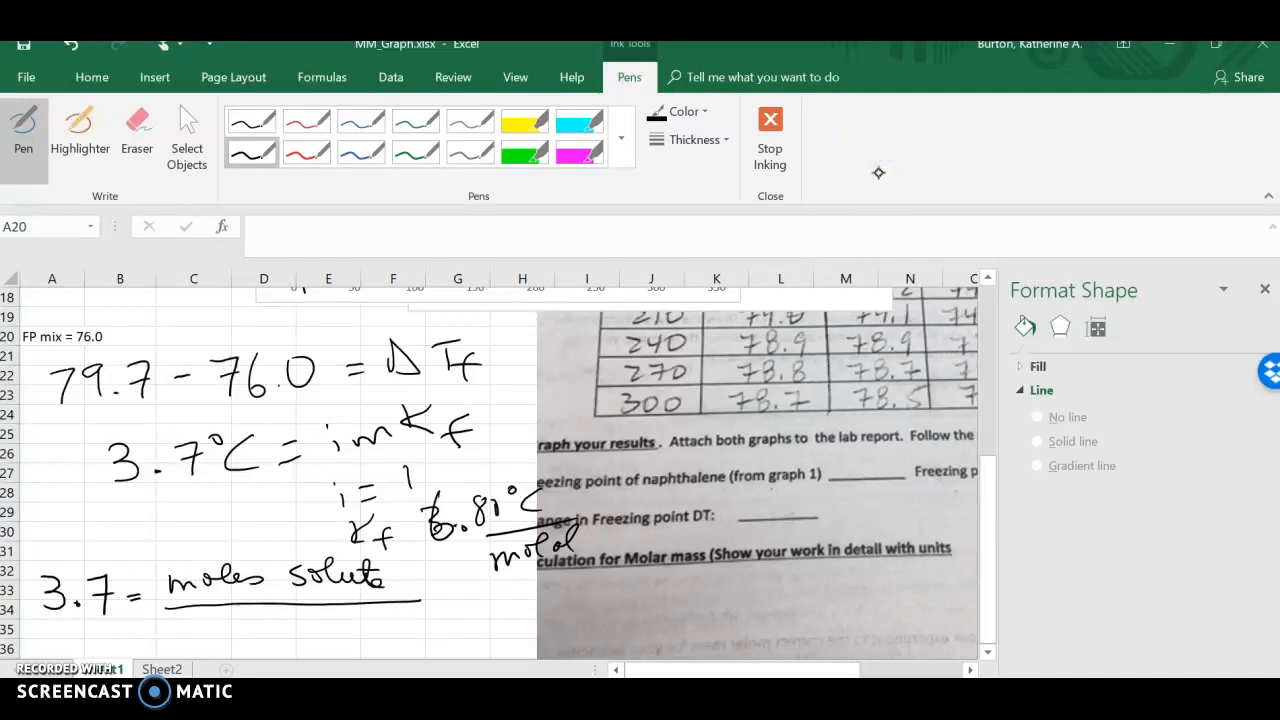
- Write the solvent mass 4.6302 g and .0046302 kg on the lab sheet photo
{"action": "mouse_move", "coordinate": [730, 590]}
{"action": "left_mouse_down"}
{"action": "mouse_move", "coordinate": [750, 610]}
{"action": "mouse_move", "coordinate": [812, 591]}
{"action": "mouse_move", "coordinate": [905, 625]}
{"action": "left_mouse_up"}
{"action": "left_click_drag", "start_coordinate": [830, 580], "coordinate": [850, 610]}
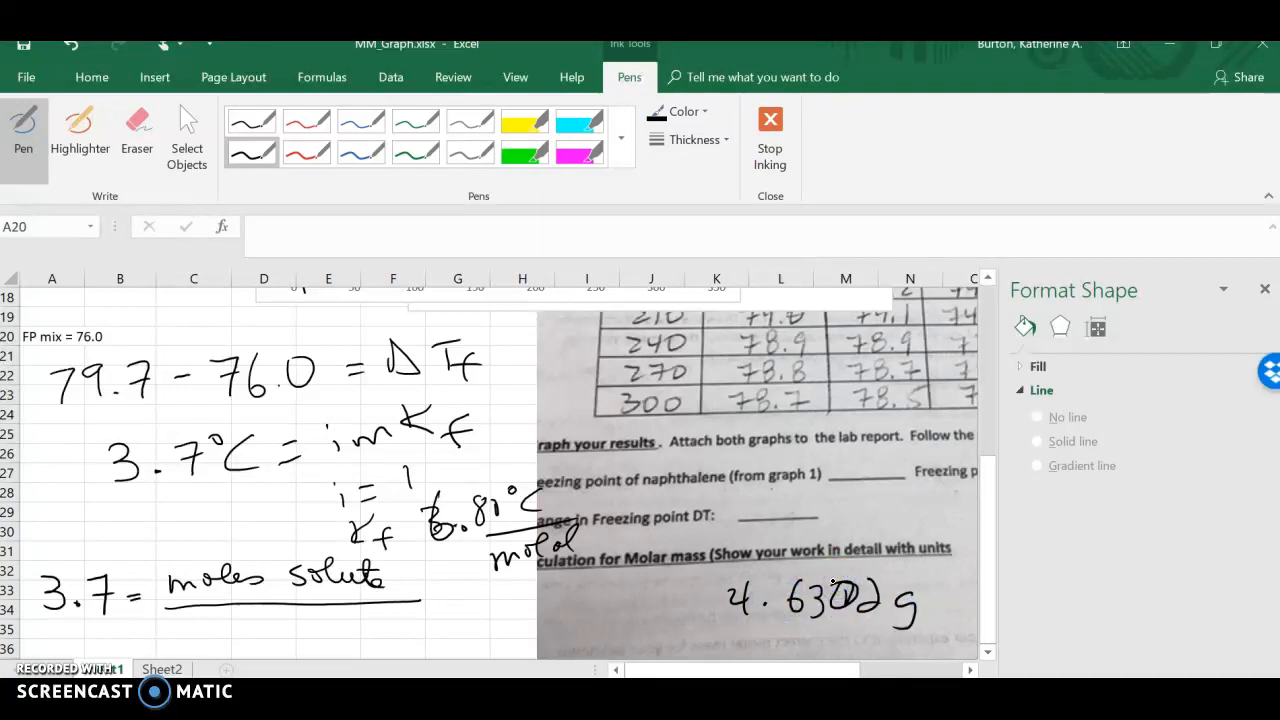
{"action": "left_click", "coordinate": [703, 646]}
{"action": "left_click_drag", "start_coordinate": [722, 632], "coordinate": [736, 648]}
{"action": "mouse_move", "coordinate": [748, 630]}
{"action": "left_mouse_down"}
{"action": "mouse_move", "coordinate": [758, 646]}
{"action": "mouse_move", "coordinate": [820, 650]}
{"action": "left_mouse_up"}
{"action": "mouse_move", "coordinate": [835, 628]}
{"action": "left_mouse_down"}
{"action": "mouse_move", "coordinate": [845, 652]}
{"action": "mouse_move", "coordinate": [870, 652]}
{"action": "left_mouse_up"}
{"action": "mouse_move", "coordinate": [880, 625]}
{"action": "left_mouse_down"}
{"action": "mouse_move", "coordinate": [900, 650]}
{"action": "mouse_move", "coordinate": [962, 655]}
{"action": "left_mouse_up"}
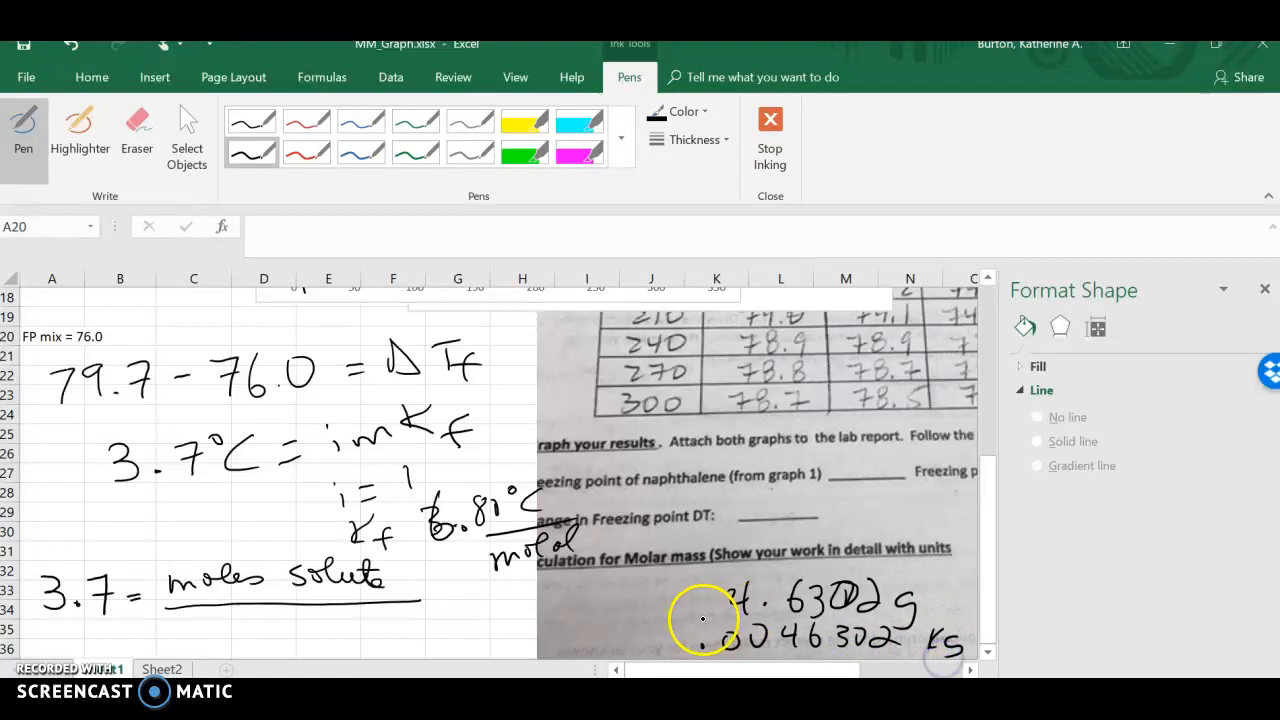
- Add kg and circle 4.6302 g, then leave handwriting mode
{"action": "mouse_move", "coordinate": [700, 605]}
{"action": "left_mouse_down"}
{"action": "mouse_move", "coordinate": [880, 555]}
{"action": "mouse_move", "coordinate": [878, 538]}
{"action": "mouse_move", "coordinate": [1015, 520]}
{"action": "left_mouse_up"}
{"action": "left_click", "coordinate": [948, 668]}
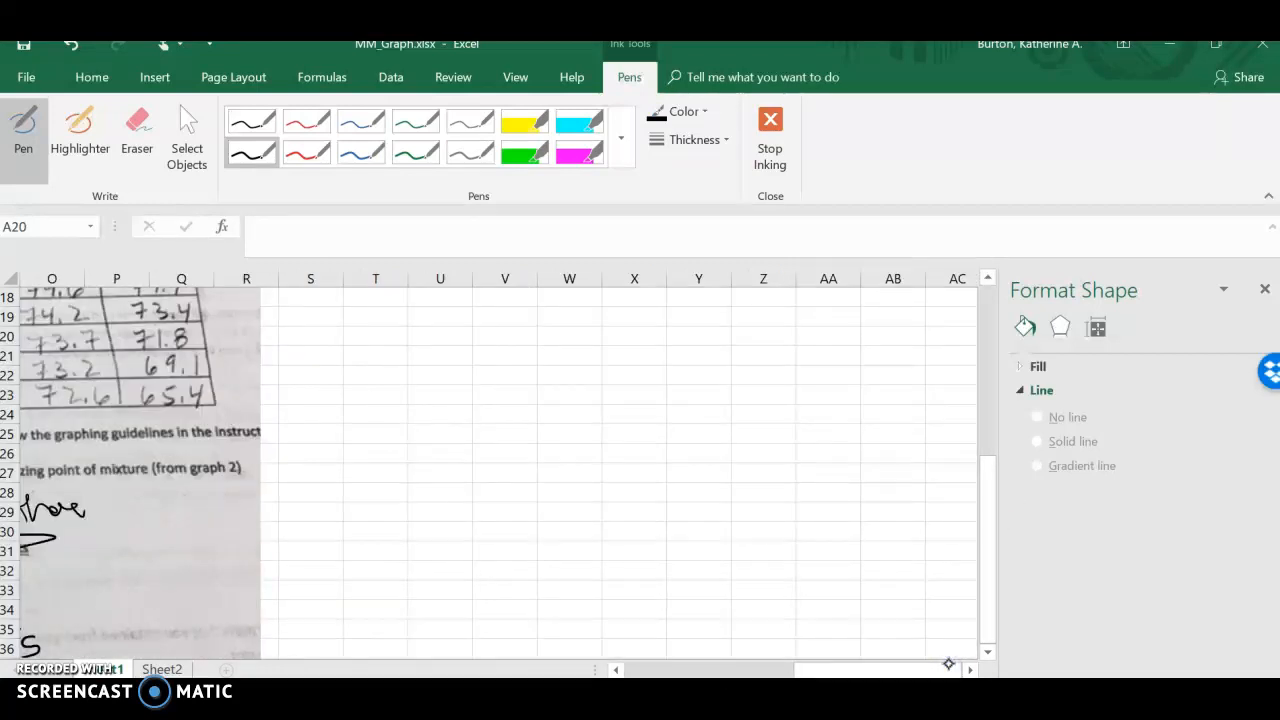
{"action": "left_click", "coordinate": [91, 77]}
{"action": "scroll", "coordinate": [400, 450], "scroll_direction": "left", "scroll_amount": 3}
{"action": "scroll", "coordinate": [400, 450], "scroll_direction": "down", "scroll_amount": 3}
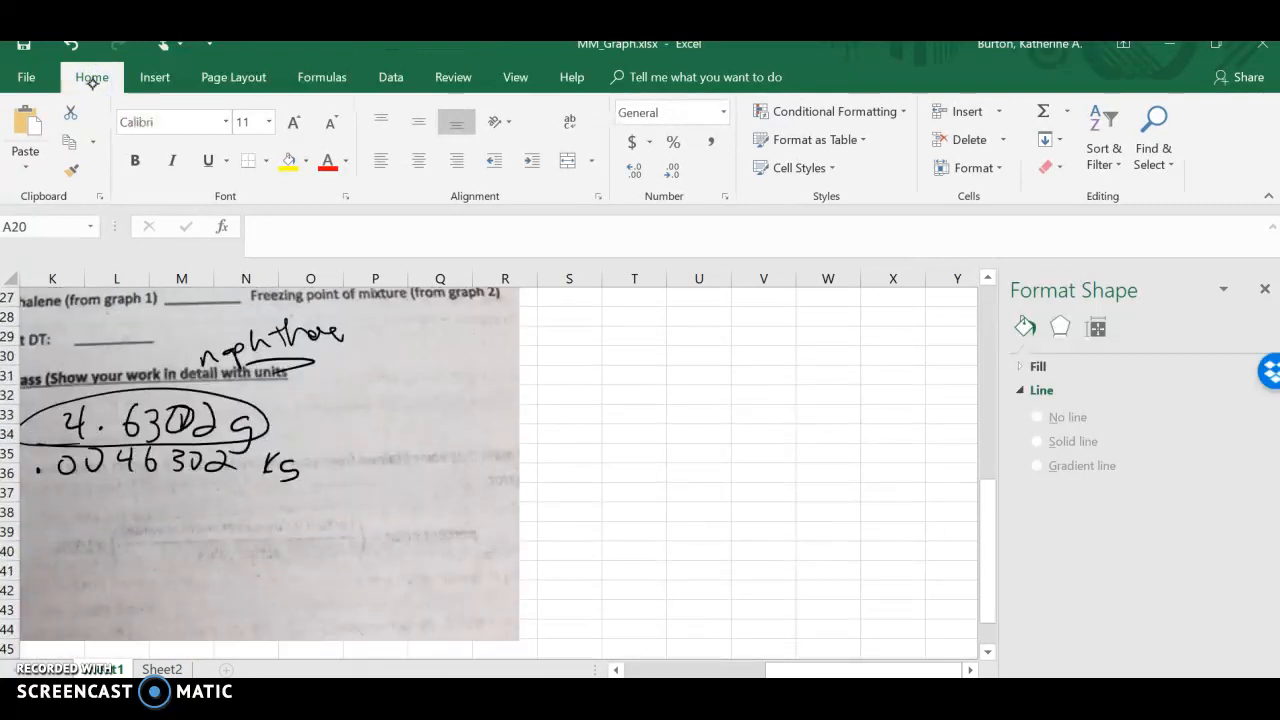
{"action": "scroll", "coordinate": [400, 450], "scroll_direction": "left", "scroll_amount": 5}
{"action": "scroll", "coordinate": [400, 450], "scroll_direction": "right", "scroll_amount": 1}
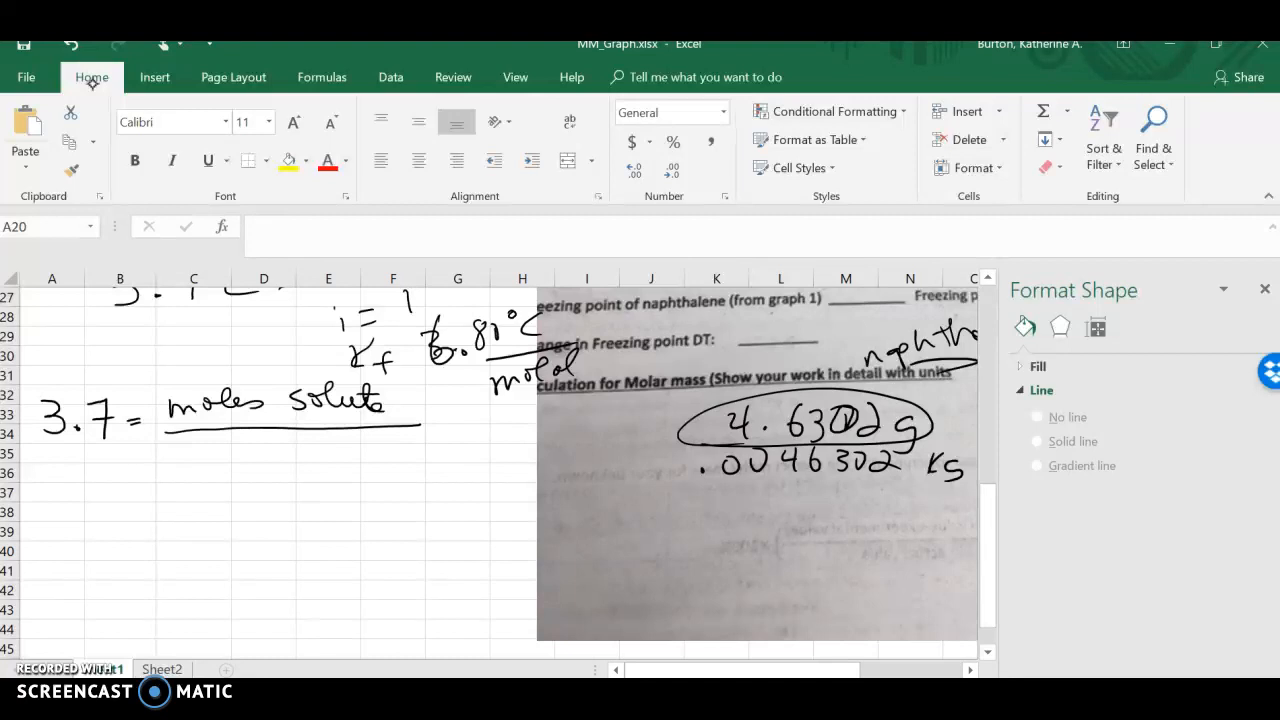
{"action": "left_click", "coordinate": [453, 77]}
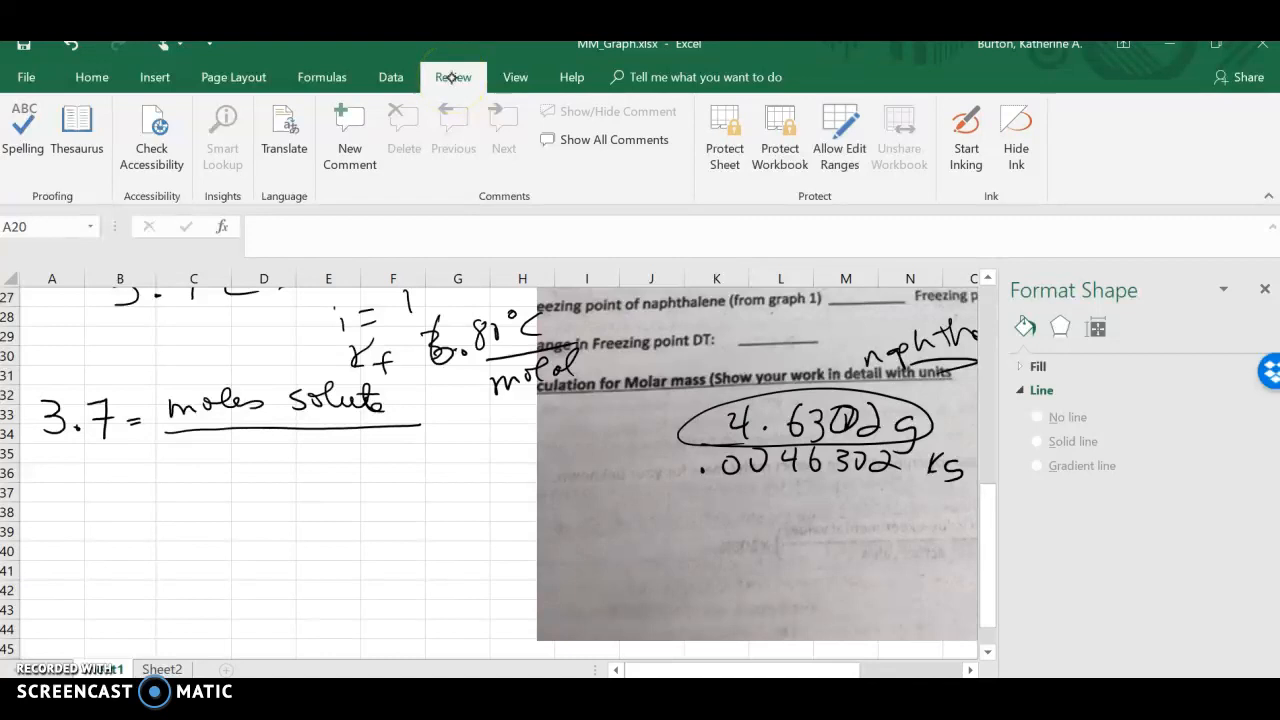
- Ink the denominator .0046302 kg (6.80°C/mol) and mark moles solute as X
{"action": "left_click", "coordinate": [966, 140]}
{"action": "left_click", "coordinate": [24, 135]}
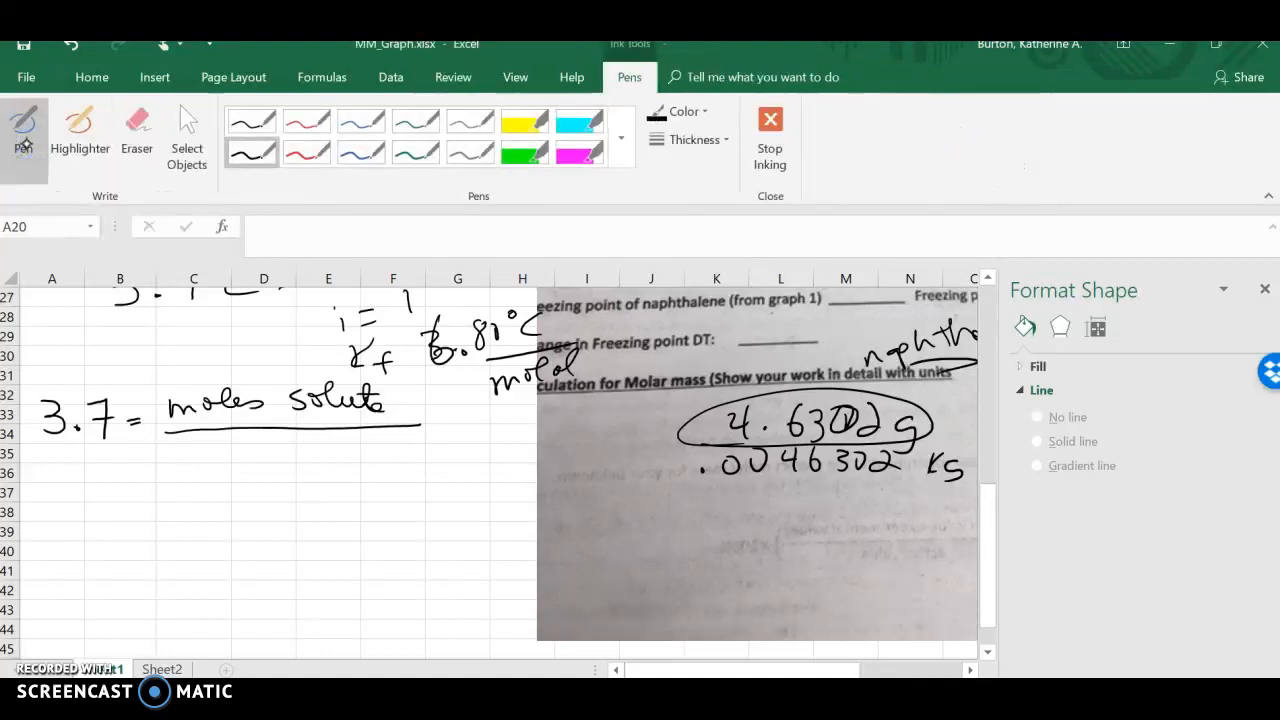
{"action": "left_click", "coordinate": [176, 466]}
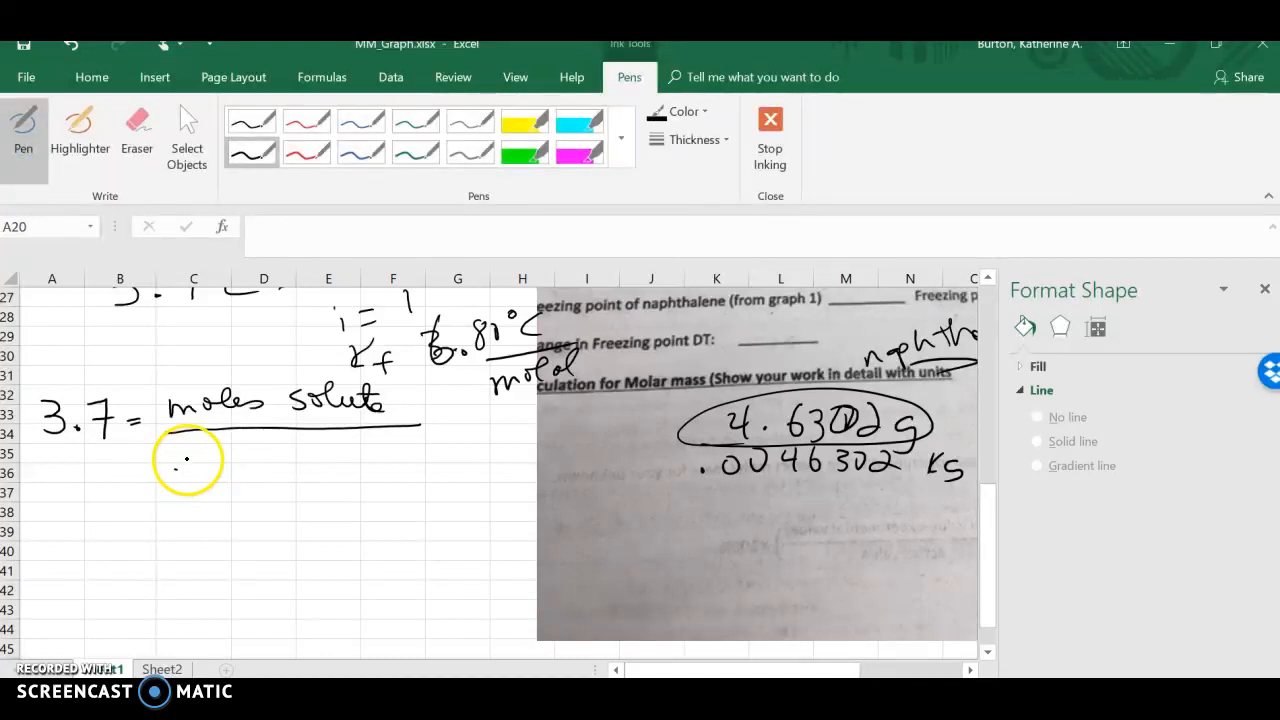
{"action": "mouse_move", "coordinate": [186, 455]}
{"action": "left_mouse_down"}
{"action": "mouse_move", "coordinate": [196, 468]}
{"action": "mouse_move", "coordinate": [285, 468]}
{"action": "left_mouse_up"}
{"action": "mouse_move", "coordinate": [290, 445]}
{"action": "left_mouse_down"}
{"action": "mouse_move", "coordinate": [305, 465]}
{"action": "mouse_move", "coordinate": [350, 470]}
{"action": "left_mouse_up"}
{"action": "left_click_drag", "start_coordinate": [420, 385], "coordinate": [420, 482]}
{"action": "mouse_move", "coordinate": [425, 420]}
{"action": "left_mouse_down"}
{"action": "mouse_move", "coordinate": [430, 445]}
{"action": "mouse_move", "coordinate": [460, 448]}
{"action": "mouse_move", "coordinate": [500, 418]}
{"action": "mouse_move", "coordinate": [538, 430]}
{"action": "left_mouse_up"}
{"action": "left_click", "coordinate": [442, 437]}
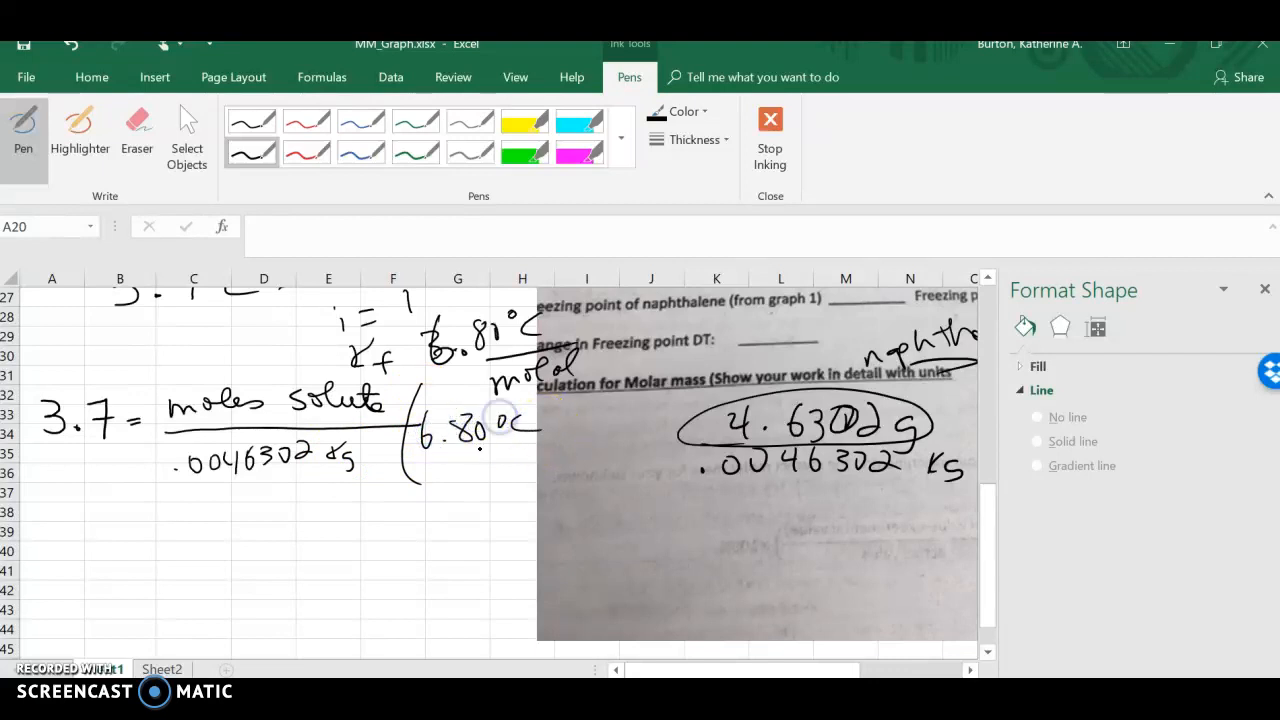
{"action": "mouse_move", "coordinate": [435, 455]}
{"action": "left_mouse_down"}
{"action": "mouse_move", "coordinate": [535, 445]}
{"action": "mouse_move", "coordinate": [495, 478]}
{"action": "left_mouse_up"}
{"action": "left_click_drag", "start_coordinate": [500, 462], "coordinate": [530, 475]}
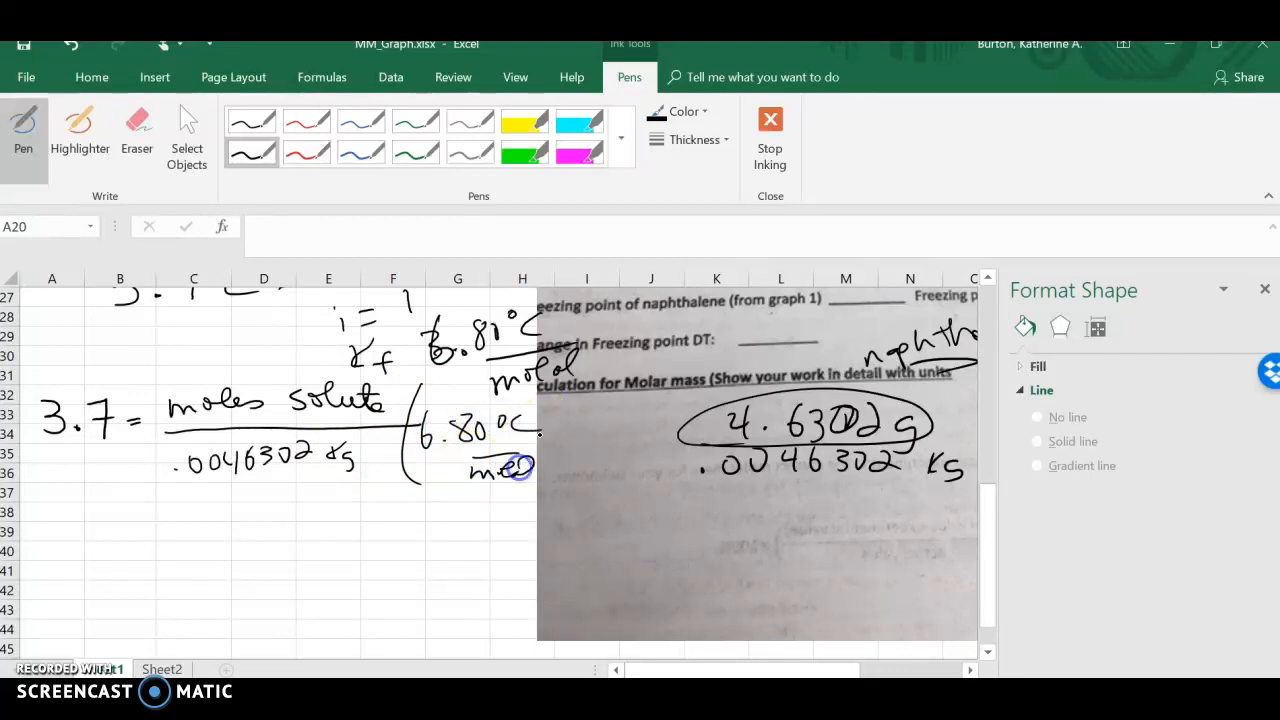
{"action": "left_click_drag", "start_coordinate": [540, 395], "coordinate": [538, 490]}
{"action": "mouse_move", "coordinate": [142, 395]}
{"action": "left_mouse_down"}
{"action": "mouse_move", "coordinate": [162, 420]}
{"action": "mouse_move", "coordinate": [142, 420]}
{"action": "left_mouse_up"}
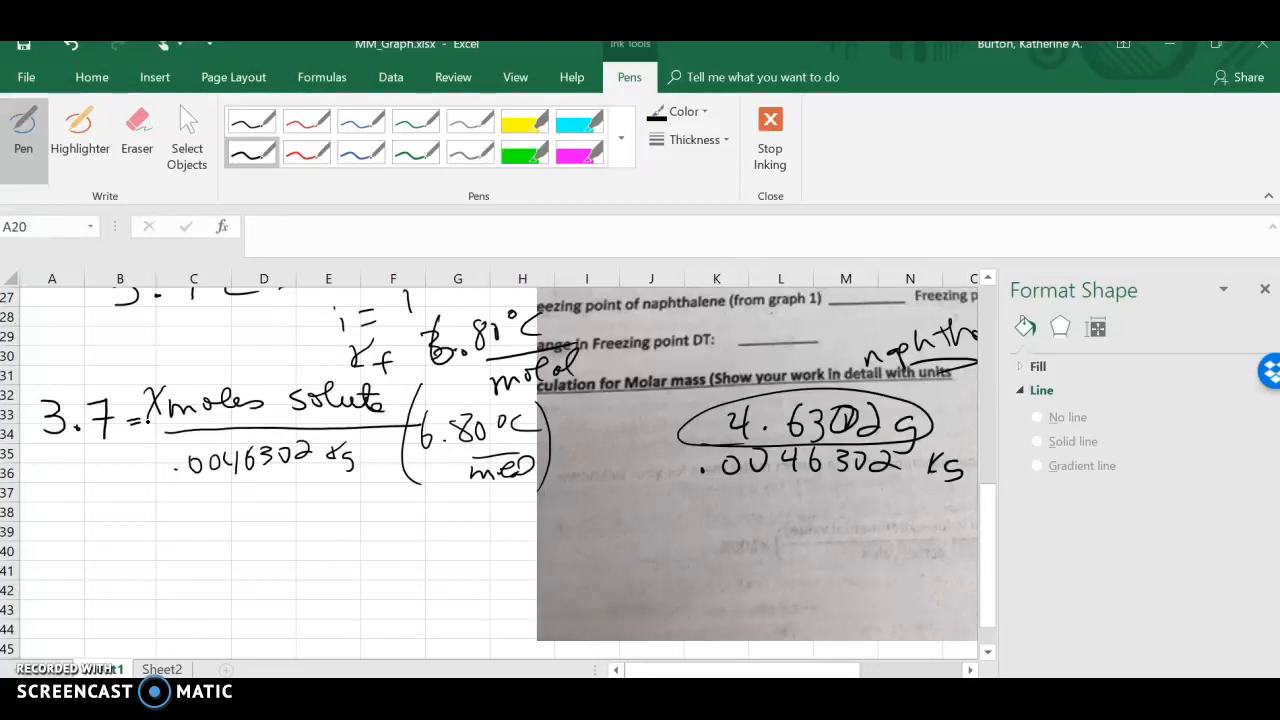
- Write the result .00252 mol below the equation, underlining 3.7
{"action": "left_click_drag", "start_coordinate": [92, 550], "coordinate": [155, 545]}
{"action": "mouse_move", "coordinate": [165, 530]}
{"action": "left_mouse_down"}
{"action": "mouse_move", "coordinate": [188, 548]}
{"action": "mouse_move", "coordinate": [207, 542]}
{"action": "left_mouse_up"}
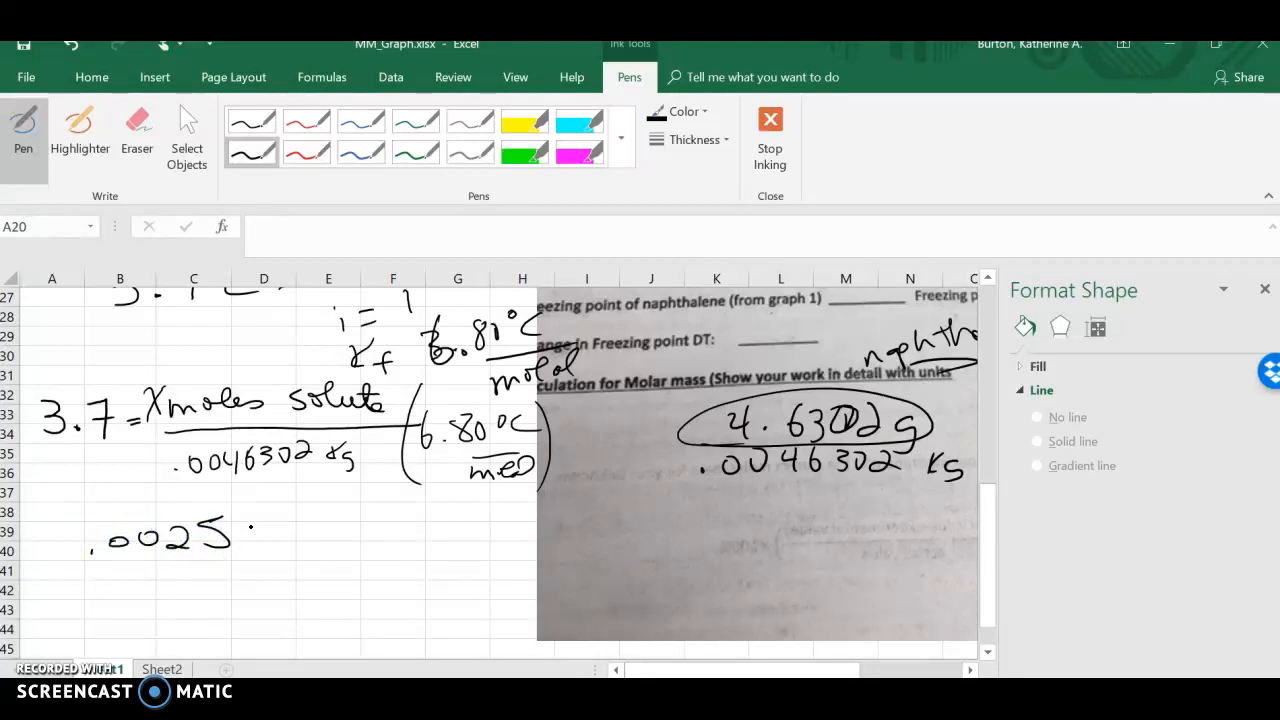
{"action": "left_click_drag", "start_coordinate": [30, 468], "coordinate": [108, 460]}
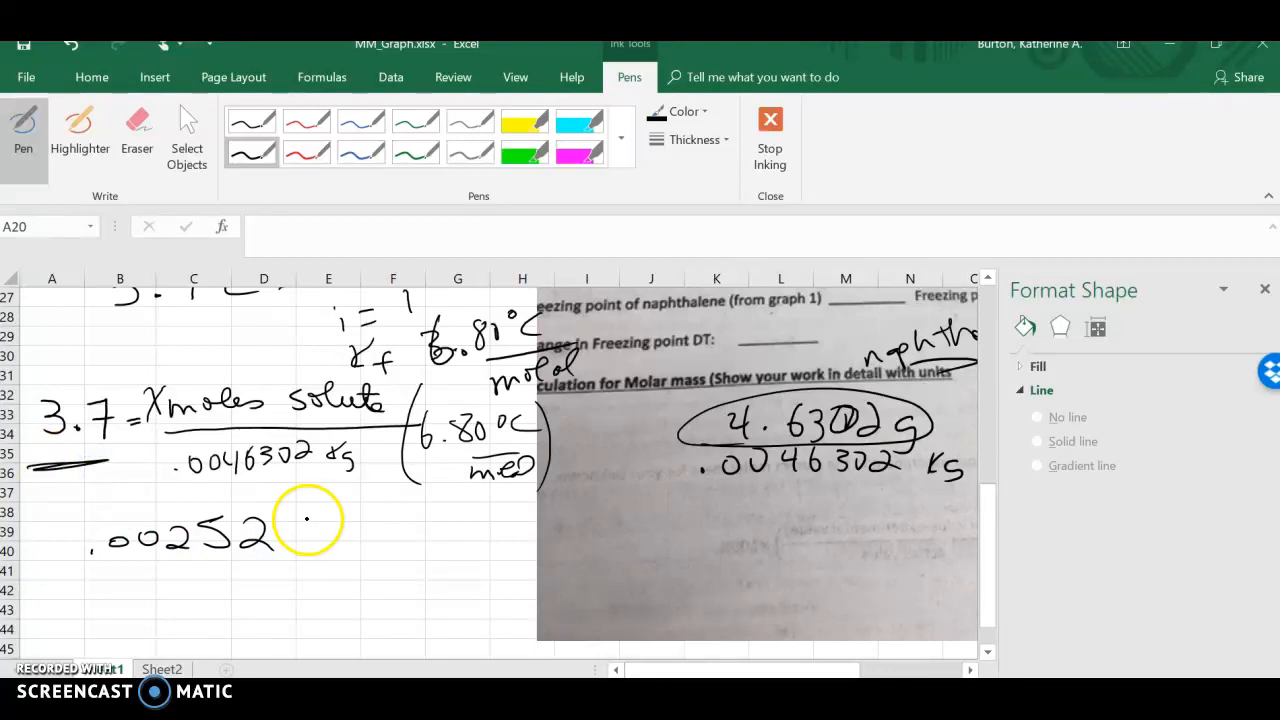
{"action": "left_click_drag", "start_coordinate": [303, 545], "coordinate": [408, 540]}
{"action": "mouse_move", "coordinate": [58, 600]}
{"action": "left_mouse_down"}
{"action": "mouse_move", "coordinate": [105, 625]}
{"action": "mouse_move", "coordinate": [225, 598]}
{"action": "left_mouse_up"}
- Write mm = g unknown with an arrow bracket, circle .00252 moles, and stop inking
{"action": "left_click_drag", "start_coordinate": [195, 612], "coordinate": [500, 565]}
{"action": "left_click", "coordinate": [303, 575]}
{"action": "left_click_drag", "start_coordinate": [245, 605], "coordinate": [560, 595]}
{"action": "left_click_drag", "start_coordinate": [85, 560], "coordinate": [470, 520]}
{"action": "left_click_drag", "start_coordinate": [470, 520], "coordinate": [22, 551]}
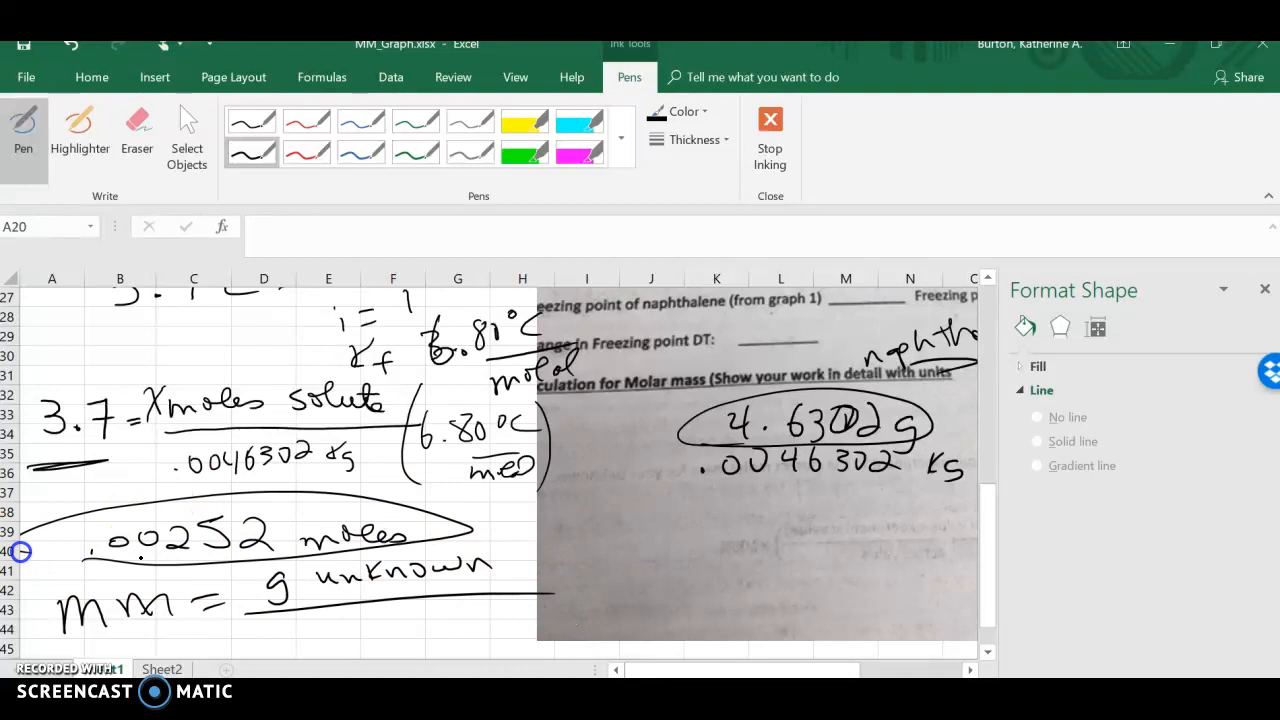
{"action": "left_click_drag", "start_coordinate": [255, 575], "coordinate": [315, 645]}
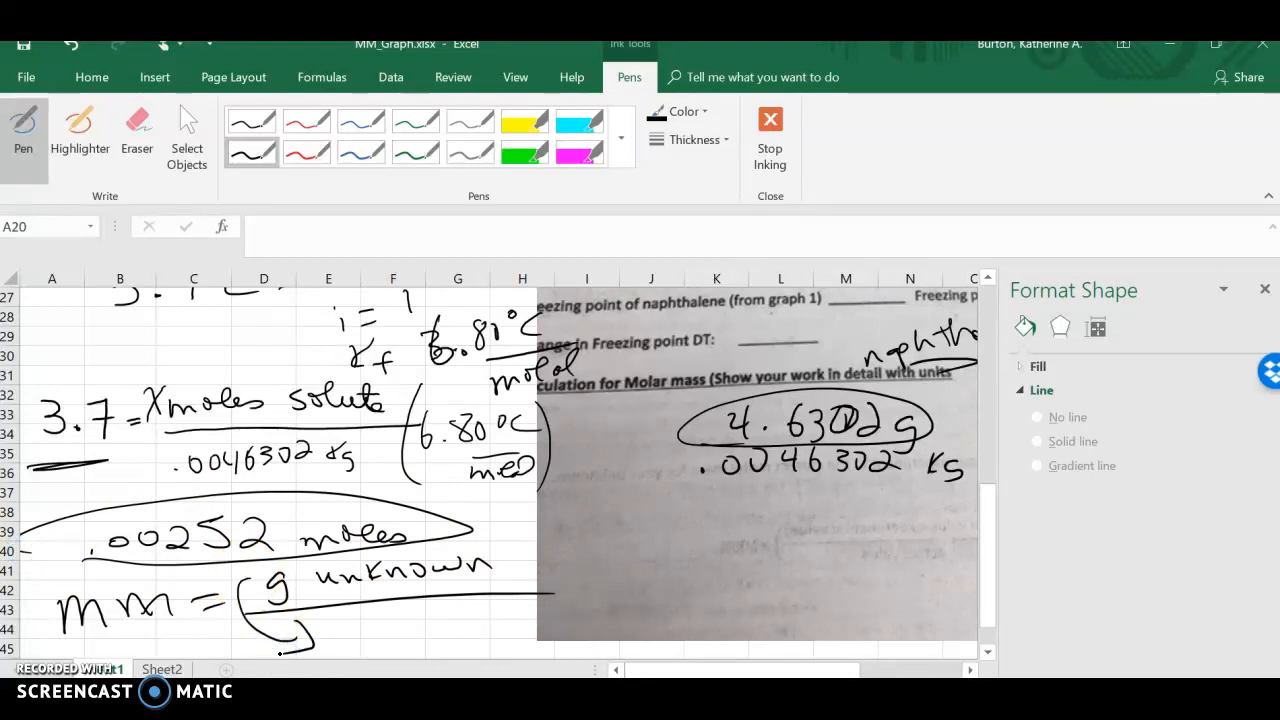
{"action": "left_click", "coordinate": [770, 140]}
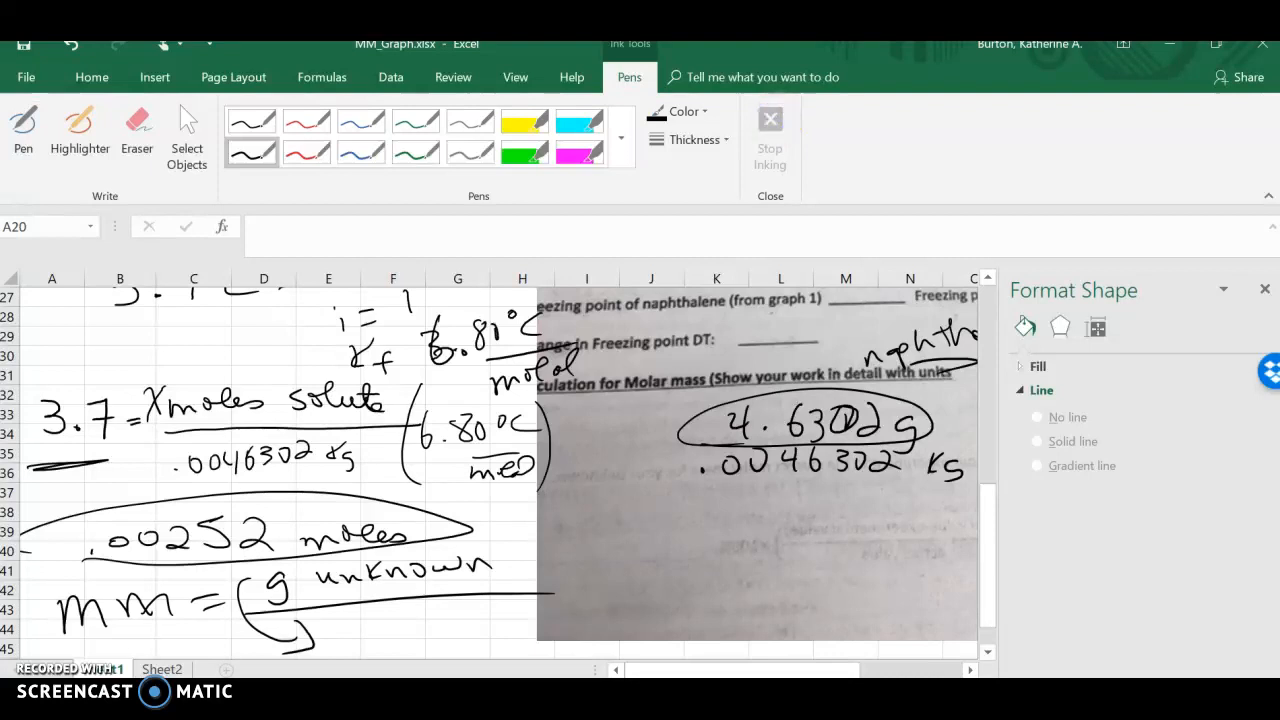
{"action": "scroll", "coordinate": [400, 450], "scroll_direction": "down", "scroll_amount": 3}
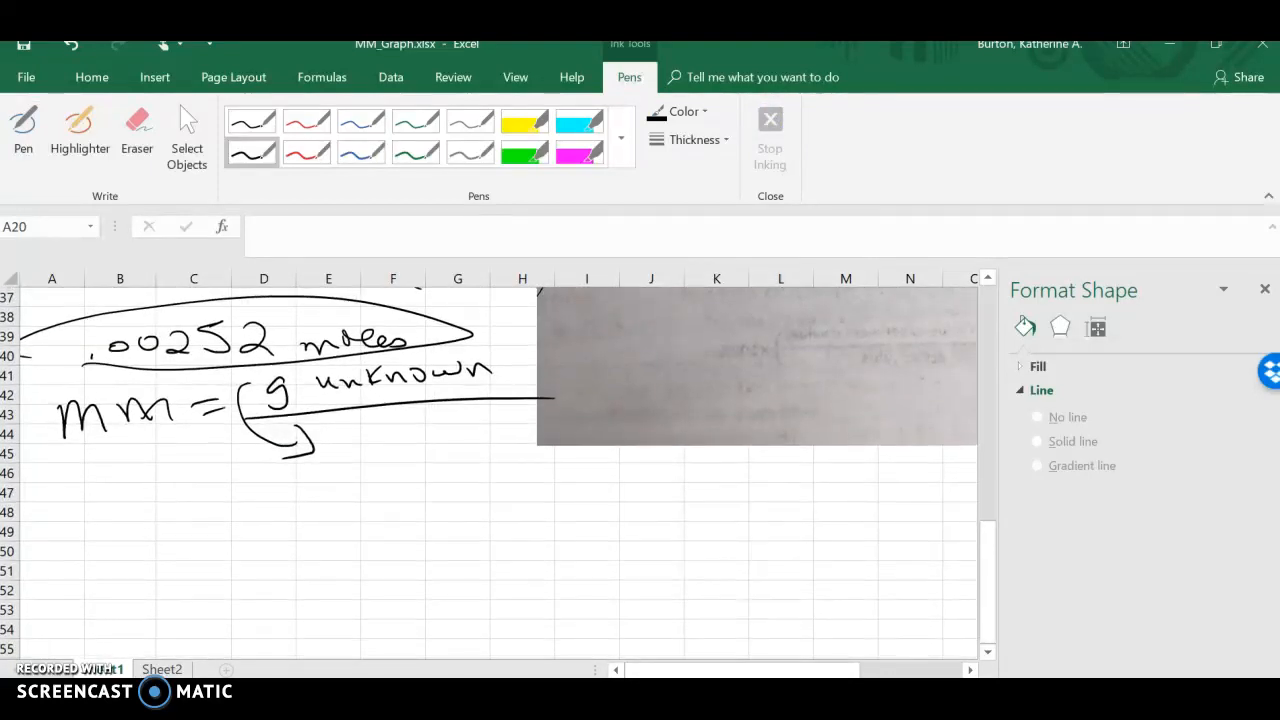
- Handwrite and underline molar mass, then write benzil in column K
{"action": "left_click", "coordinate": [23, 130]}
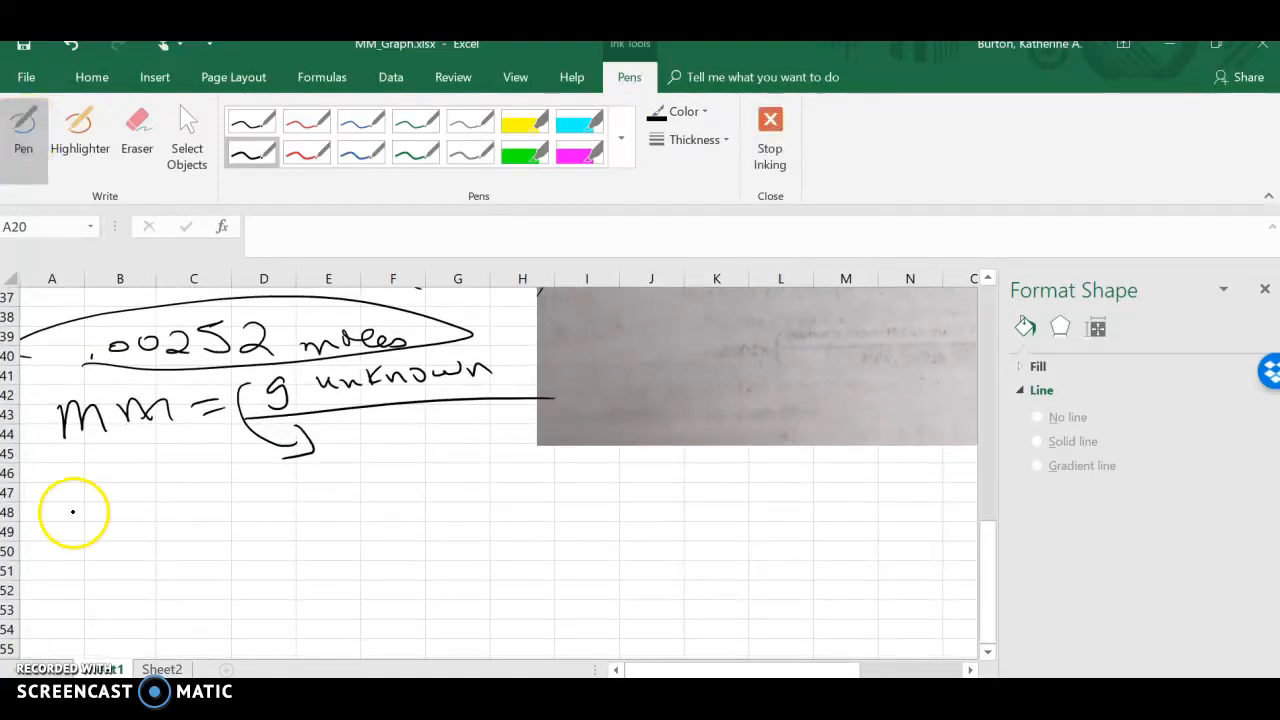
{"action": "mouse_move", "coordinate": [65, 500]}
{"action": "left_mouse_down"}
{"action": "mouse_move", "coordinate": [110, 525]}
{"action": "mouse_move", "coordinate": [205, 505]}
{"action": "mouse_move", "coordinate": [398, 516]}
{"action": "left_mouse_up"}
{"action": "mouse_move", "coordinate": [123, 548]}
{"action": "left_mouse_down"}
{"action": "mouse_move", "coordinate": [332, 540]}
{"action": "mouse_move", "coordinate": [177, 556]}
{"action": "left_mouse_up"}
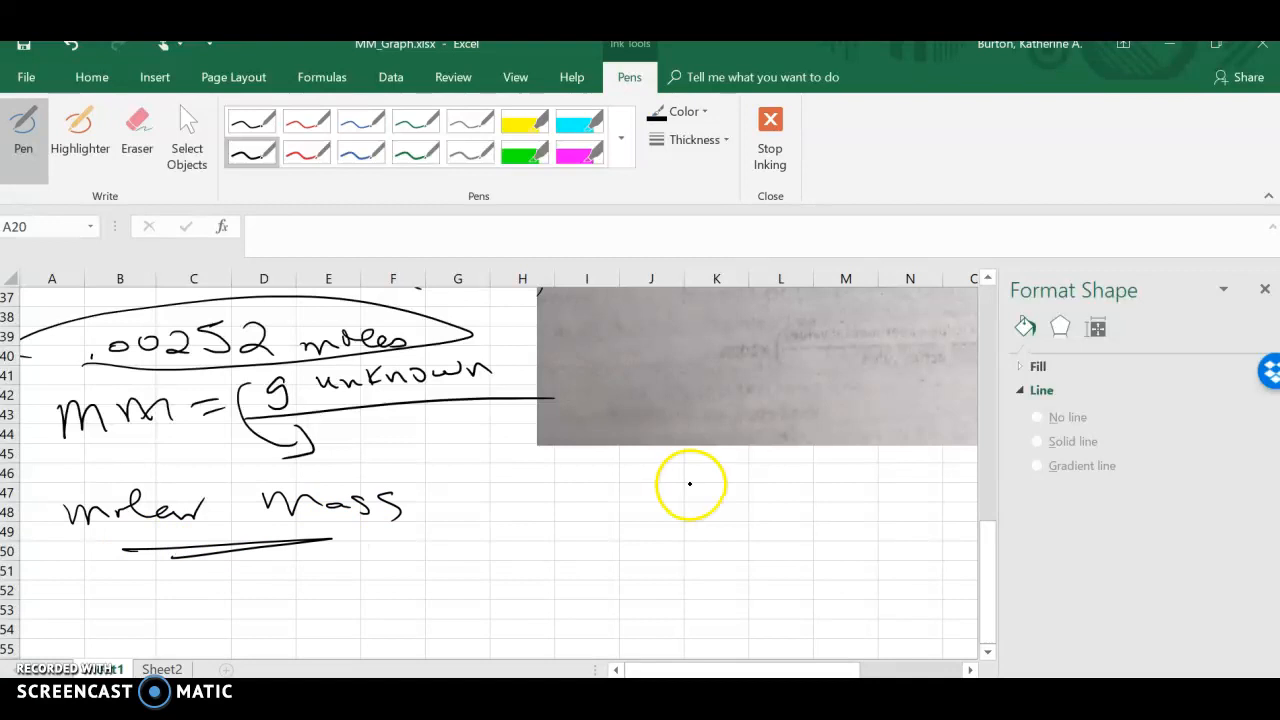
{"action": "mouse_move", "coordinate": [686, 482]}
{"action": "left_mouse_down"}
{"action": "mouse_move", "coordinate": [700, 515]}
{"action": "mouse_move", "coordinate": [808, 518]}
{"action": "left_mouse_up"}
{"action": "left_click_drag", "start_coordinate": [682, 560], "coordinate": [700, 585]}
{"action": "left_click_drag", "start_coordinate": [715, 548], "coordinate": [738, 572]}
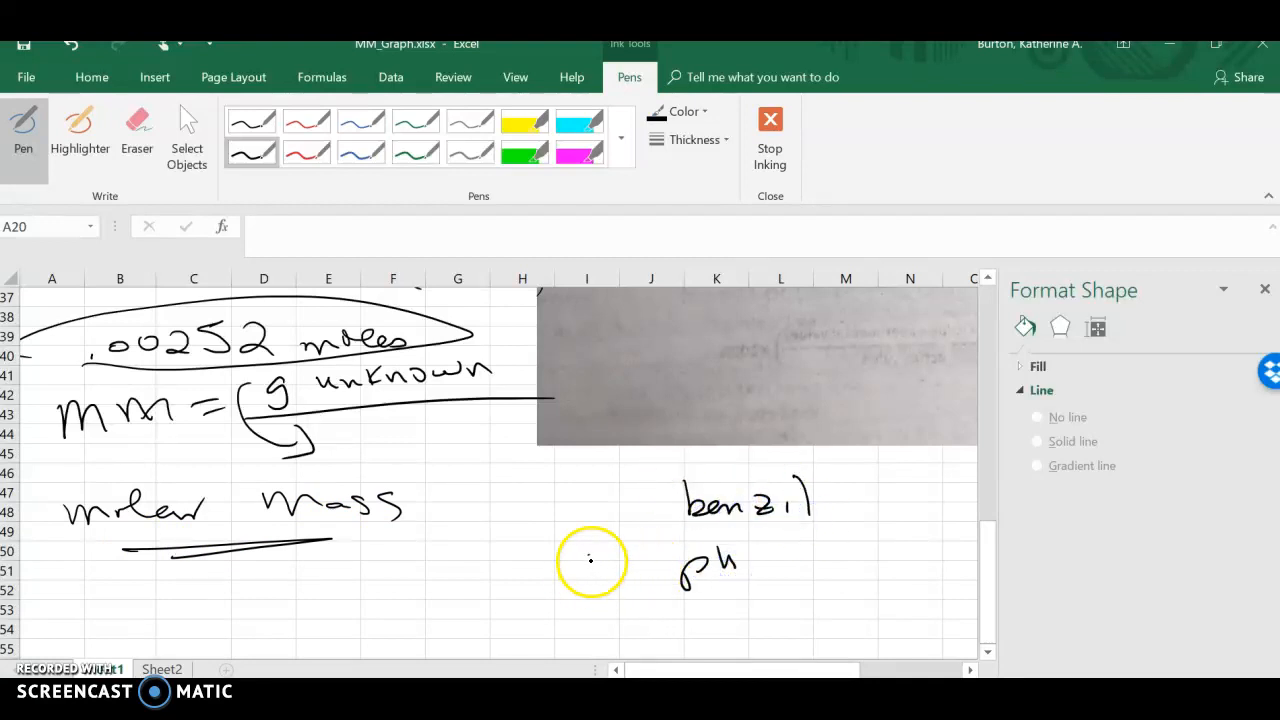
- Write benzophenone and p dichlorobenzene below benzil and circle molar mass
{"action": "mouse_move", "coordinate": [590, 555]}
{"action": "left_mouse_down"}
{"action": "mouse_move", "coordinate": [598, 577]}
{"action": "mouse_move", "coordinate": [788, 570]}
{"action": "left_mouse_up"}
{"action": "left_click_drag", "start_coordinate": [790, 552], "coordinate": [865, 570]}
{"action": "left_click_drag", "start_coordinate": [625, 610], "coordinate": [628, 645]}
{"action": "mouse_move", "coordinate": [668, 595]}
{"action": "left_mouse_down"}
{"action": "mouse_move", "coordinate": [700, 625]}
{"action": "mouse_move", "coordinate": [772, 625]}
{"action": "mouse_move", "coordinate": [798, 597]}
{"action": "mouse_move", "coordinate": [875, 615]}
{"action": "mouse_move", "coordinate": [975, 605]}
{"action": "left_mouse_up"}
{"action": "left_click_drag", "start_coordinate": [200, 548], "coordinate": [172, 553]}
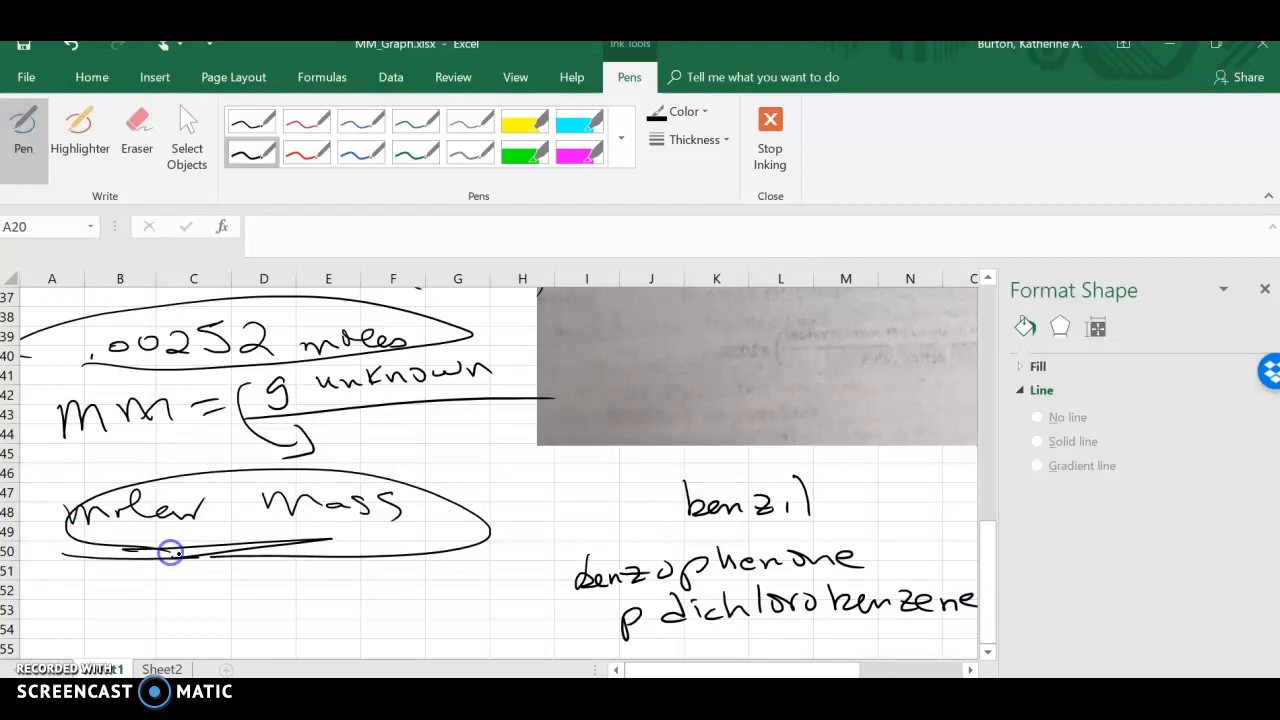
{"action": "left_click_drag", "start_coordinate": [700, 565], "coordinate": [688, 598]}
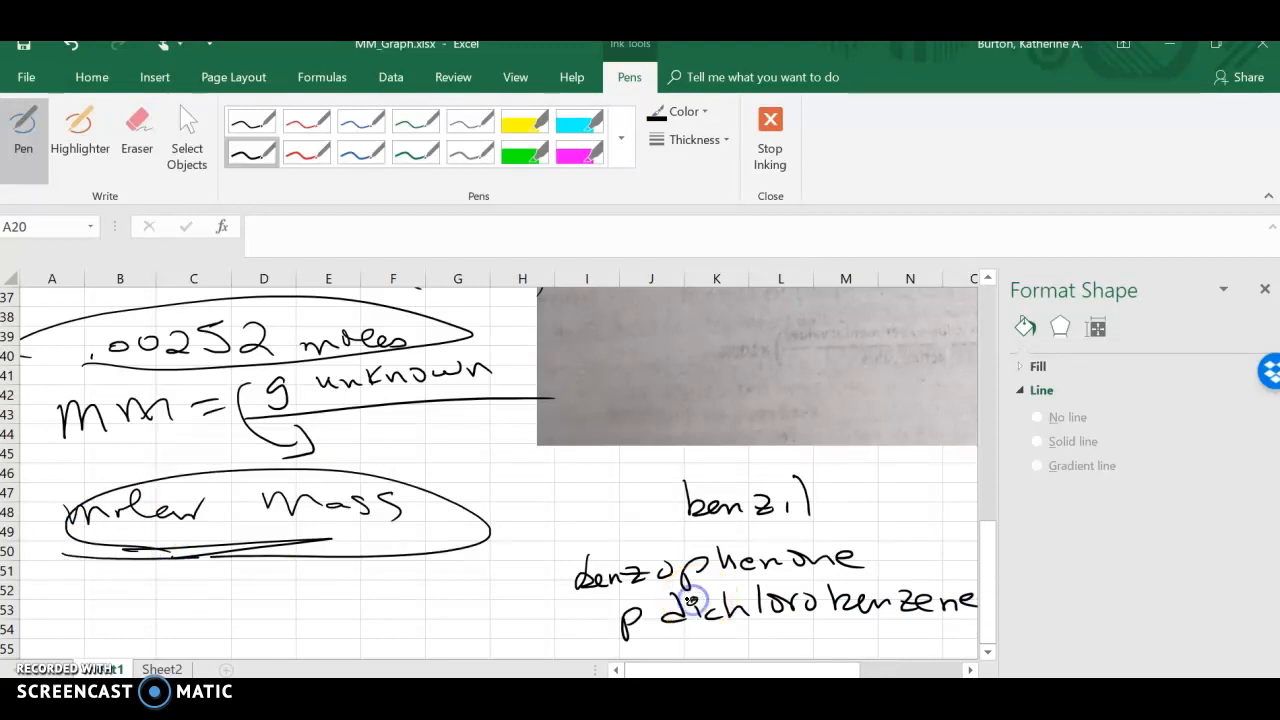